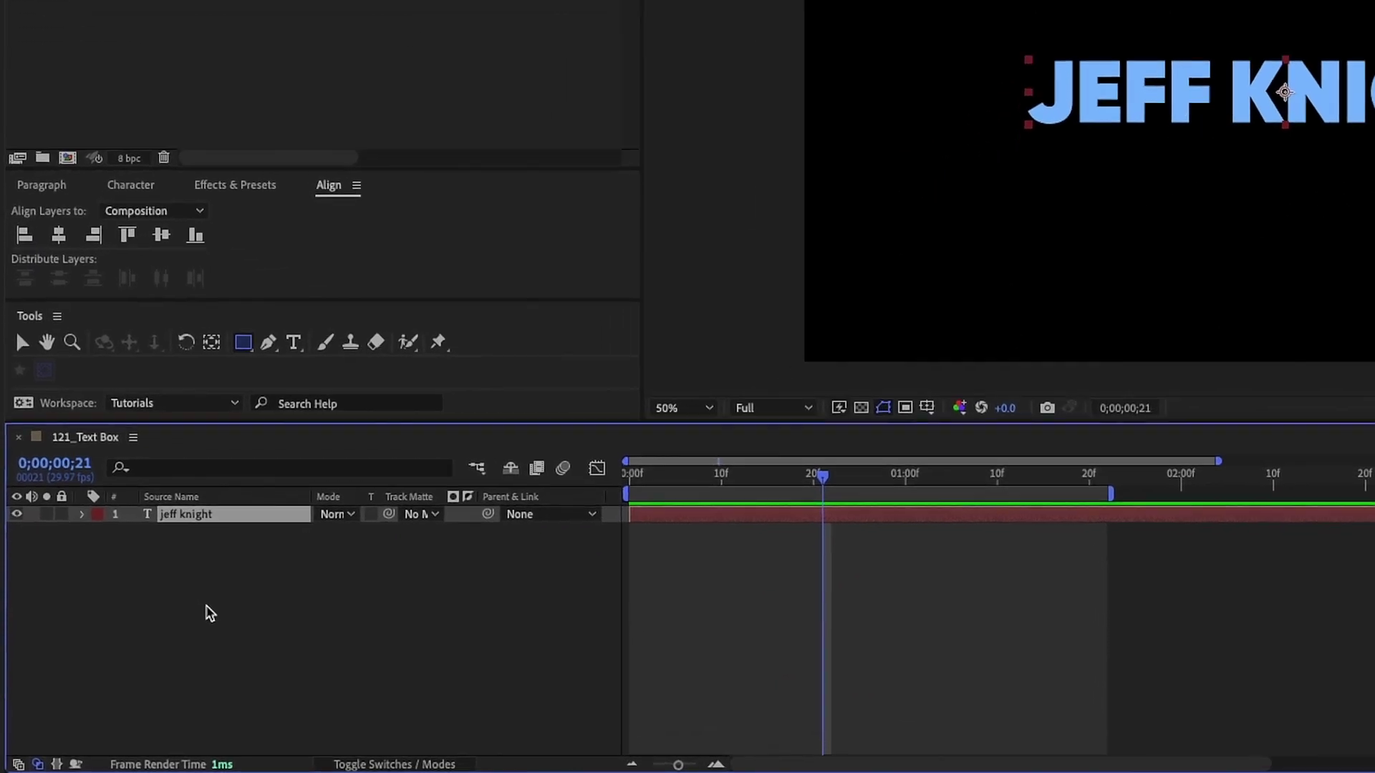
- Create a new shape layer and move it below the title text layer
right_click(148, 655)
mouse_move(182, 588)
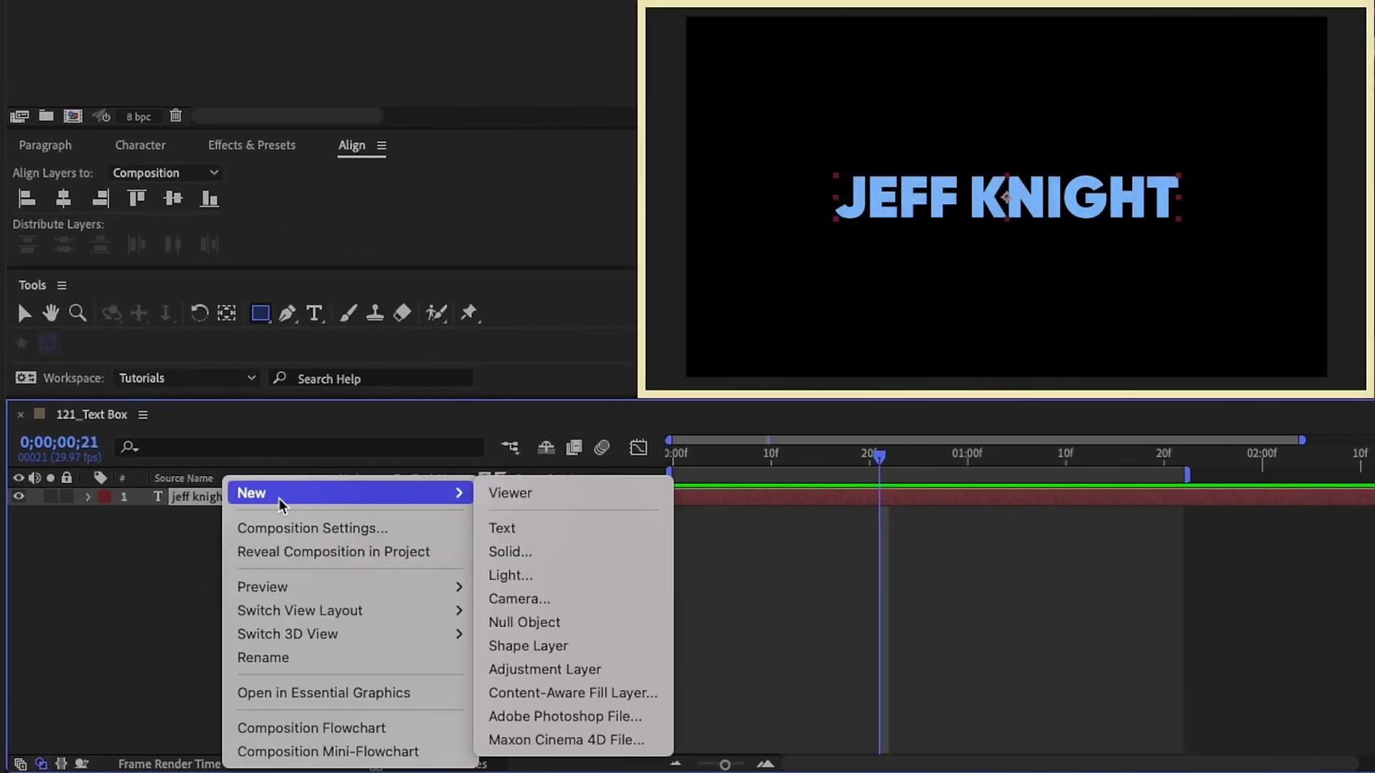
left_click(528, 646)
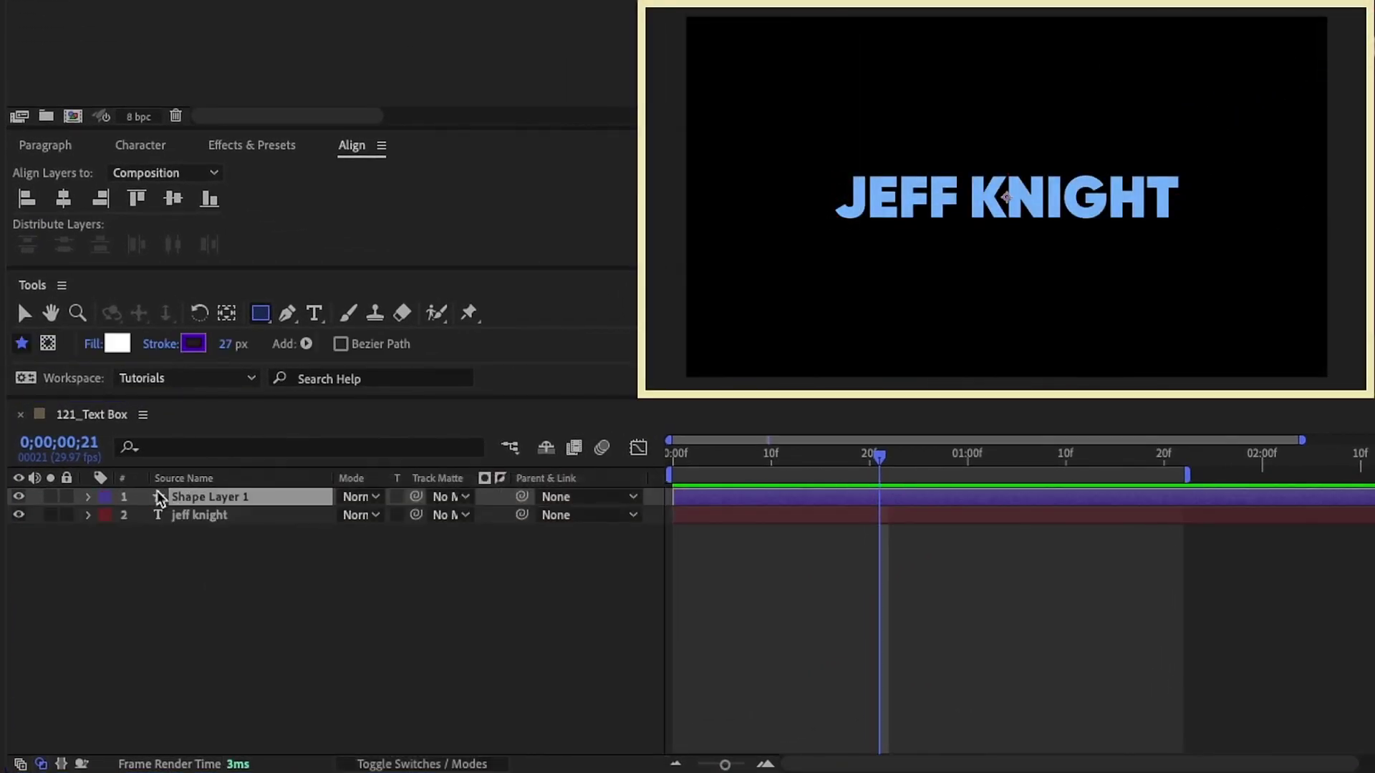
left_click_drag(157, 492, 197, 538)
- Add a rectangle path and a pure white fill to the shape layer
left_click(88, 515)
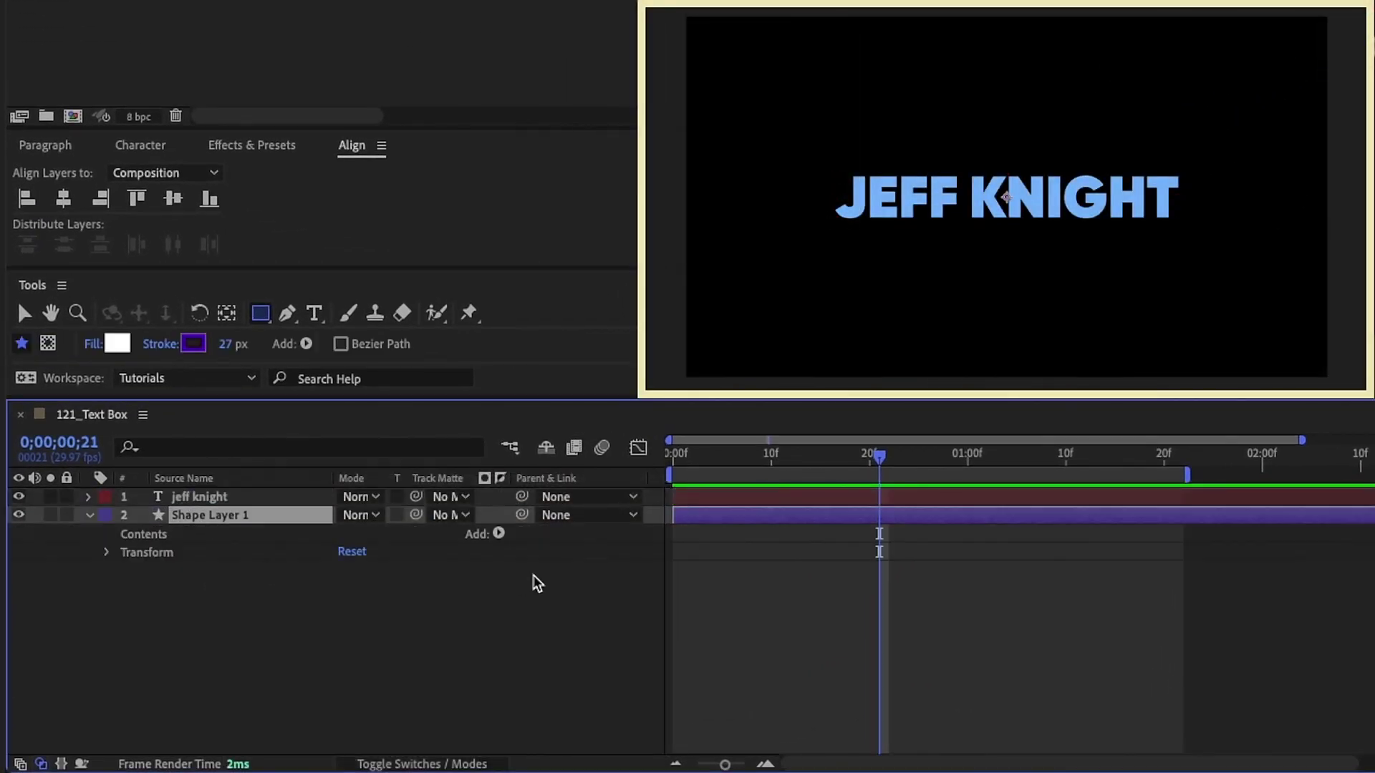
left_click(498, 534)
left_click(566, 331)
left_click(498, 535)
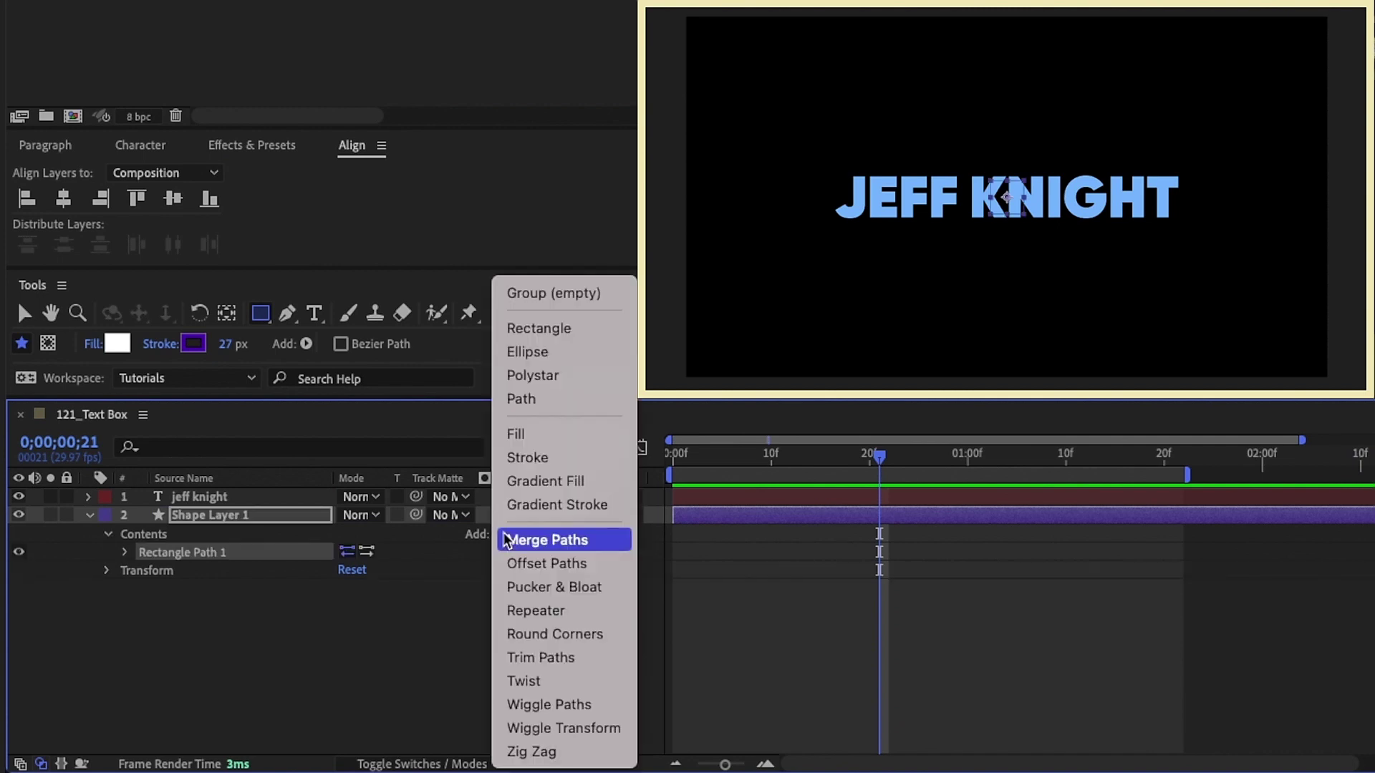
left_click(517, 434)
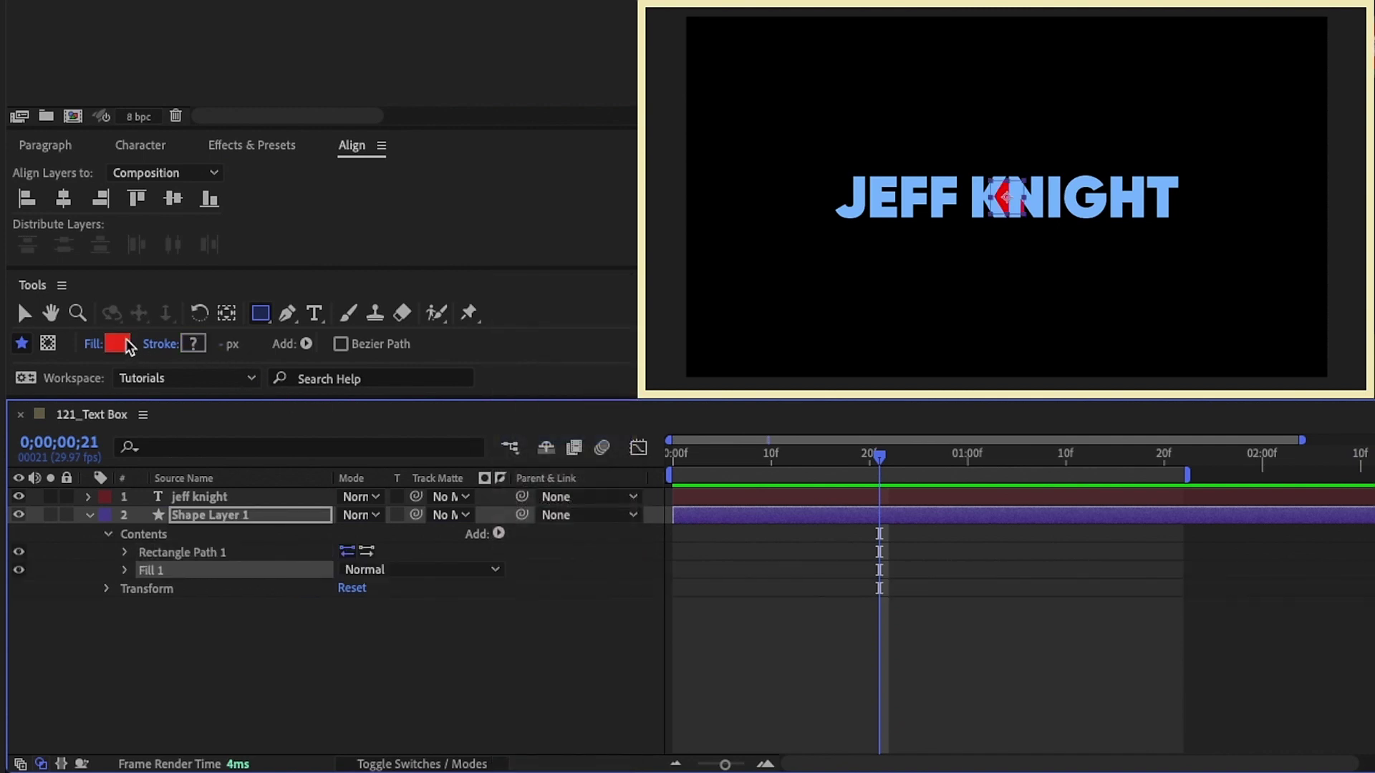
left_click(118, 343)
left_click_drag(703, 134, 664, 59)
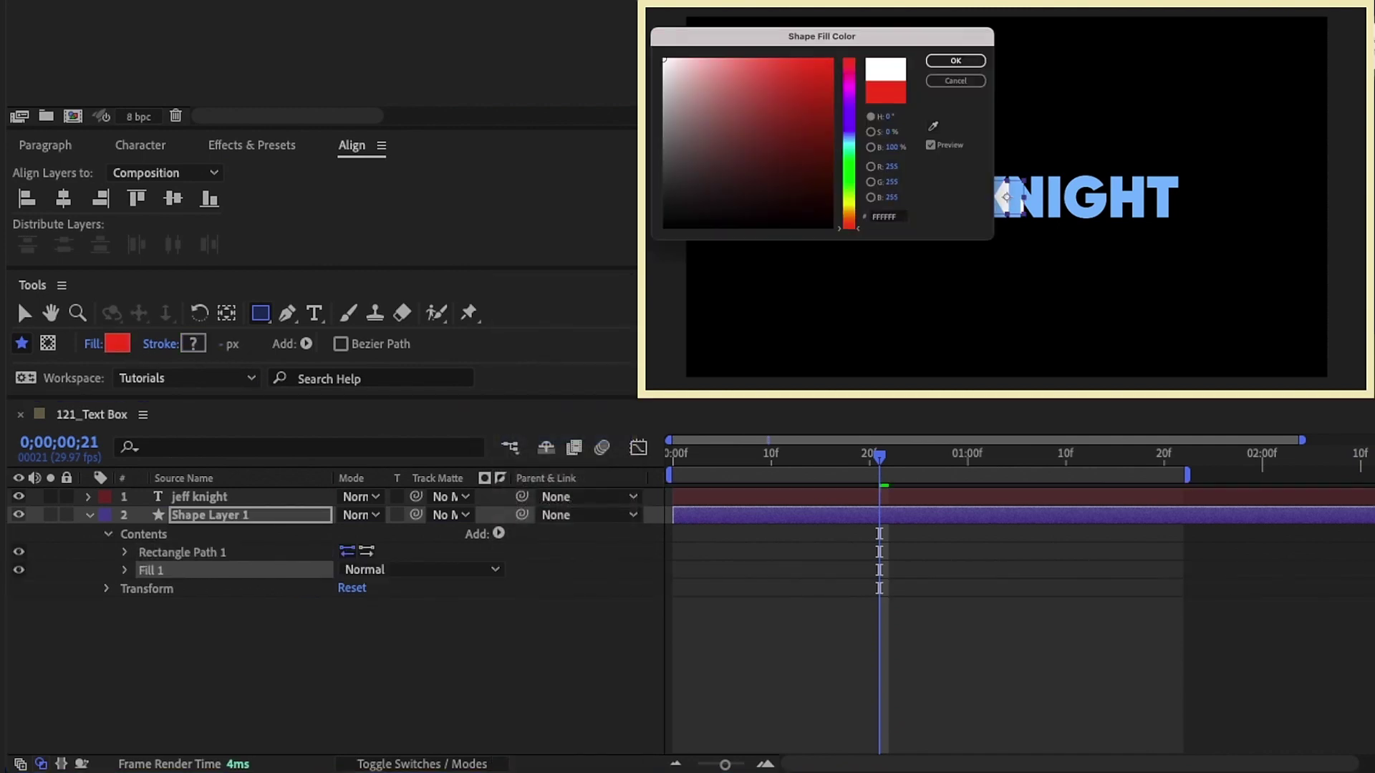
left_click(952, 60)
- Resize the rectangle to 1103 × 191 to cover the whole title
left_click(127, 552)
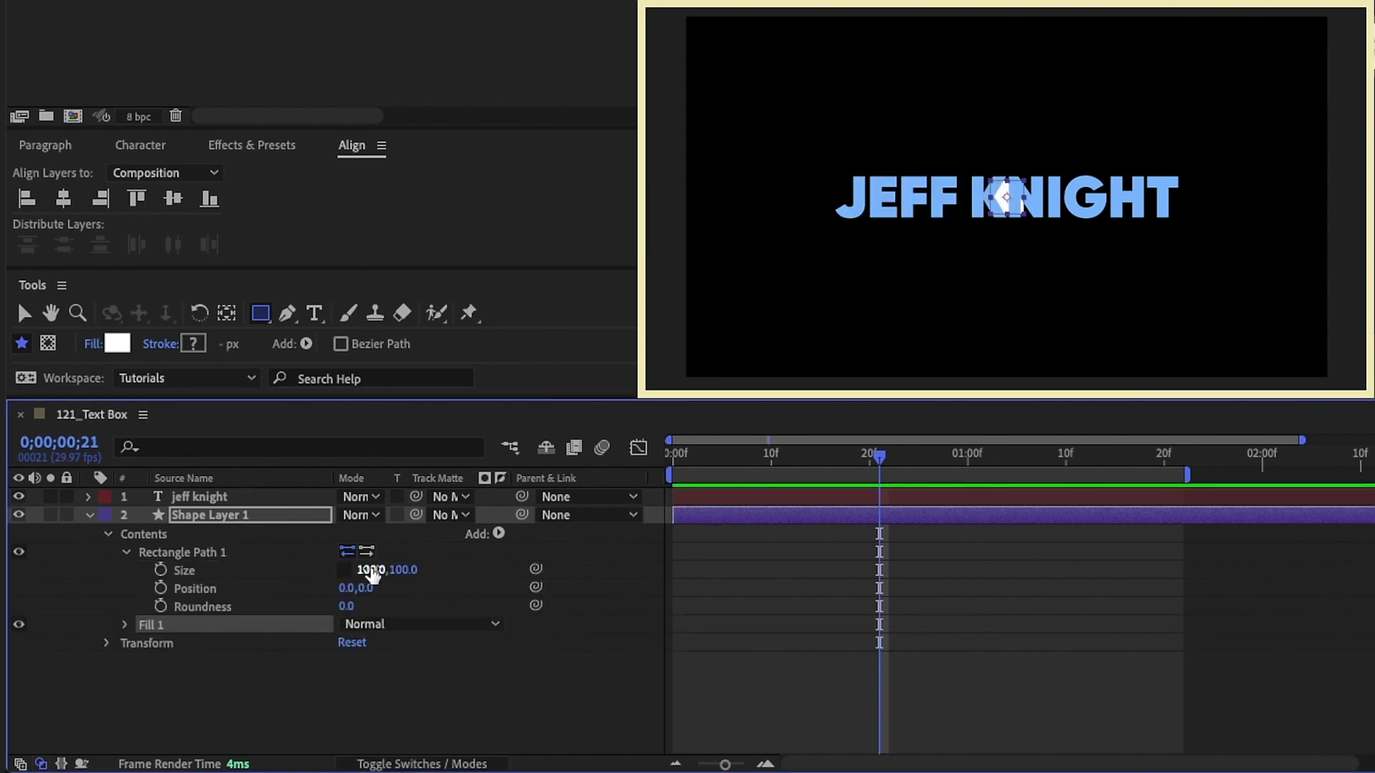
left_click_drag(372, 573, 478, 544)
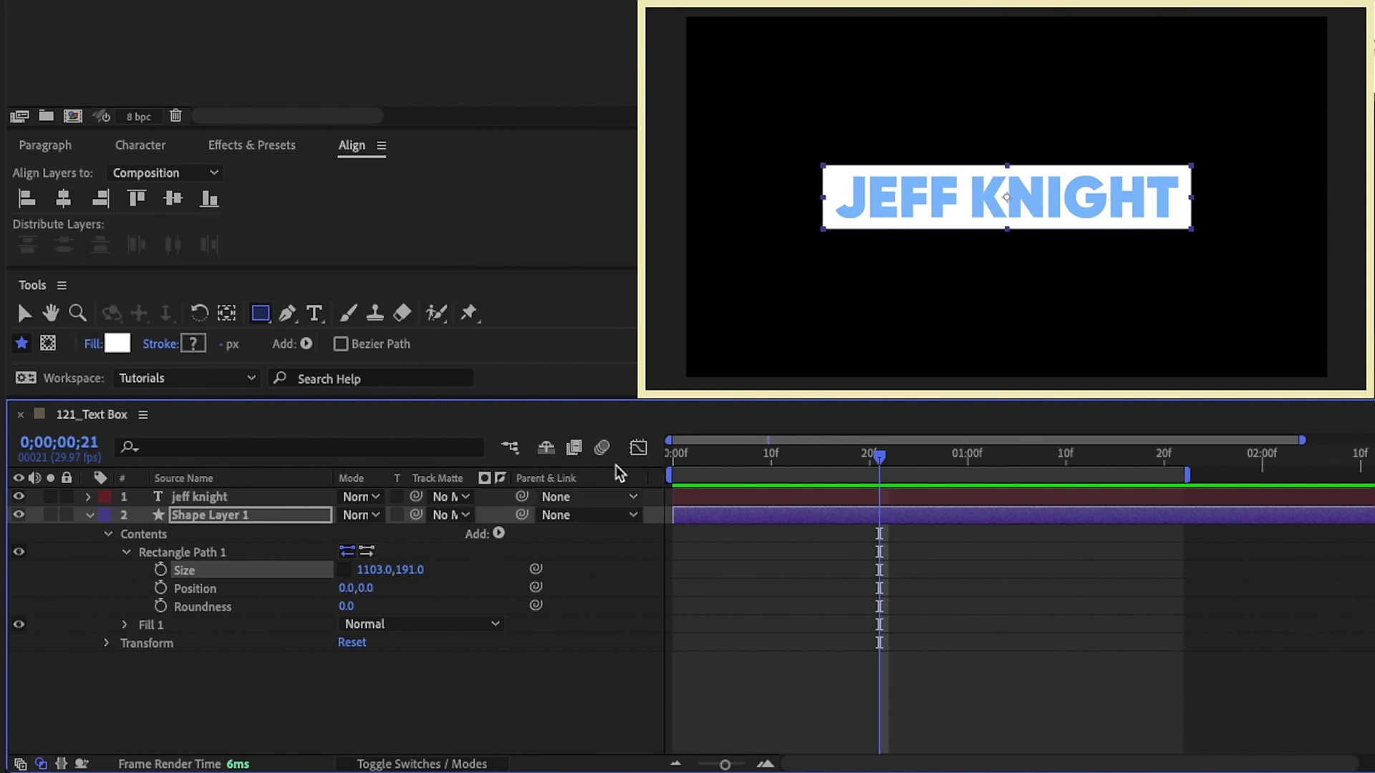
left_click_drag(691, 453, 671, 453)
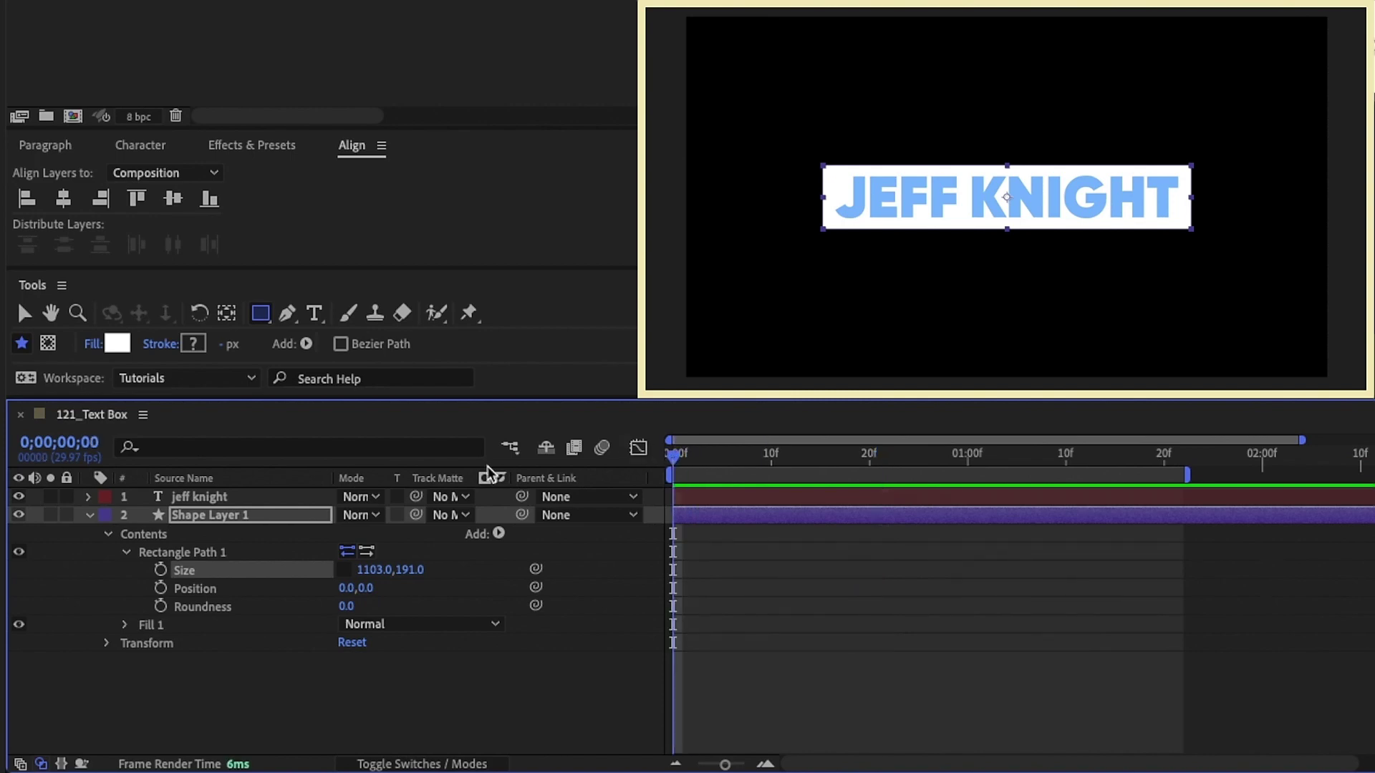
- Keyframe the rectangle Size, growing width from 0 to 1103 by frame 13
left_click(160, 570)
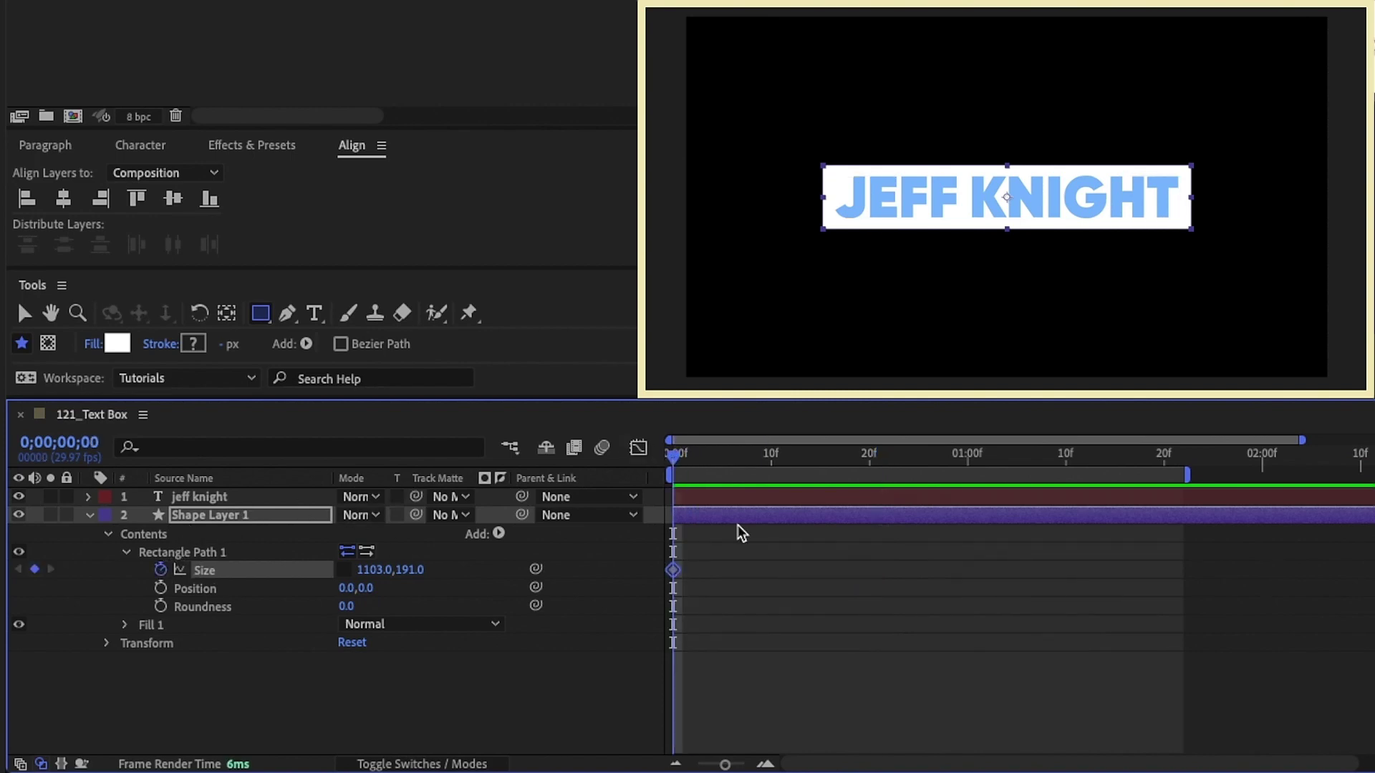
left_click_drag(676, 559, 798, 563)
left_click(378, 569)
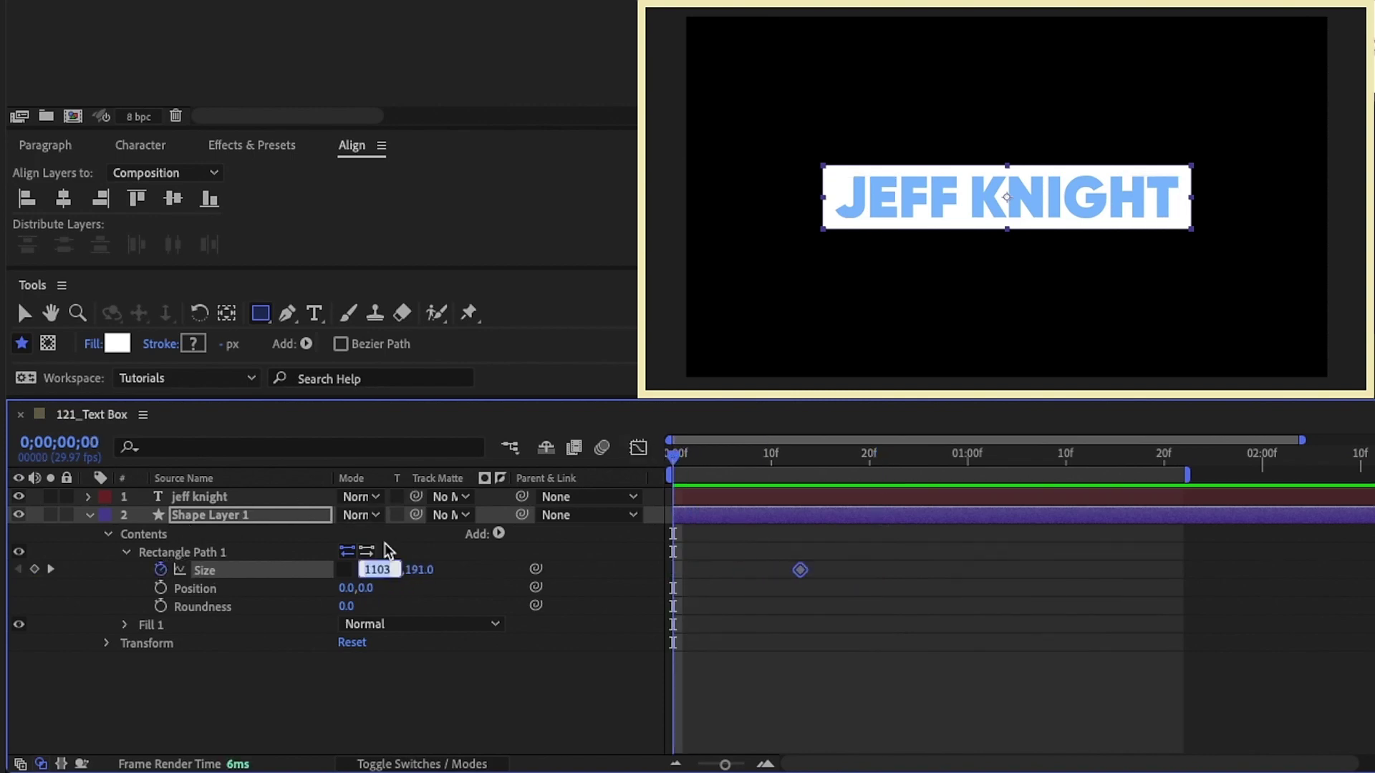
type("0")
key("Return")
- Apply Easy Ease, stretch the speed-graph influence, preview, then remove the Size keyframes
right_click(800, 570)
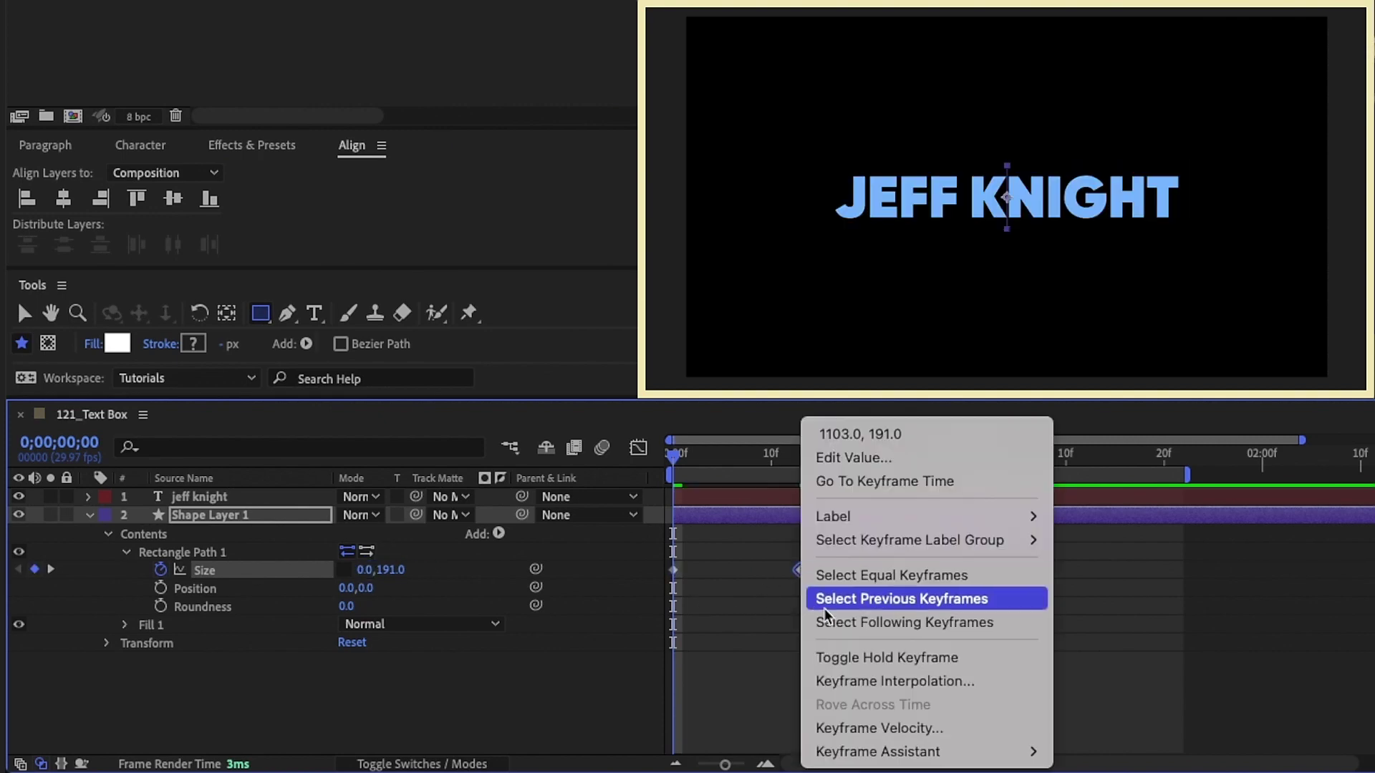
mouse_move(881, 746)
left_click(1082, 583)
left_click(638, 449)
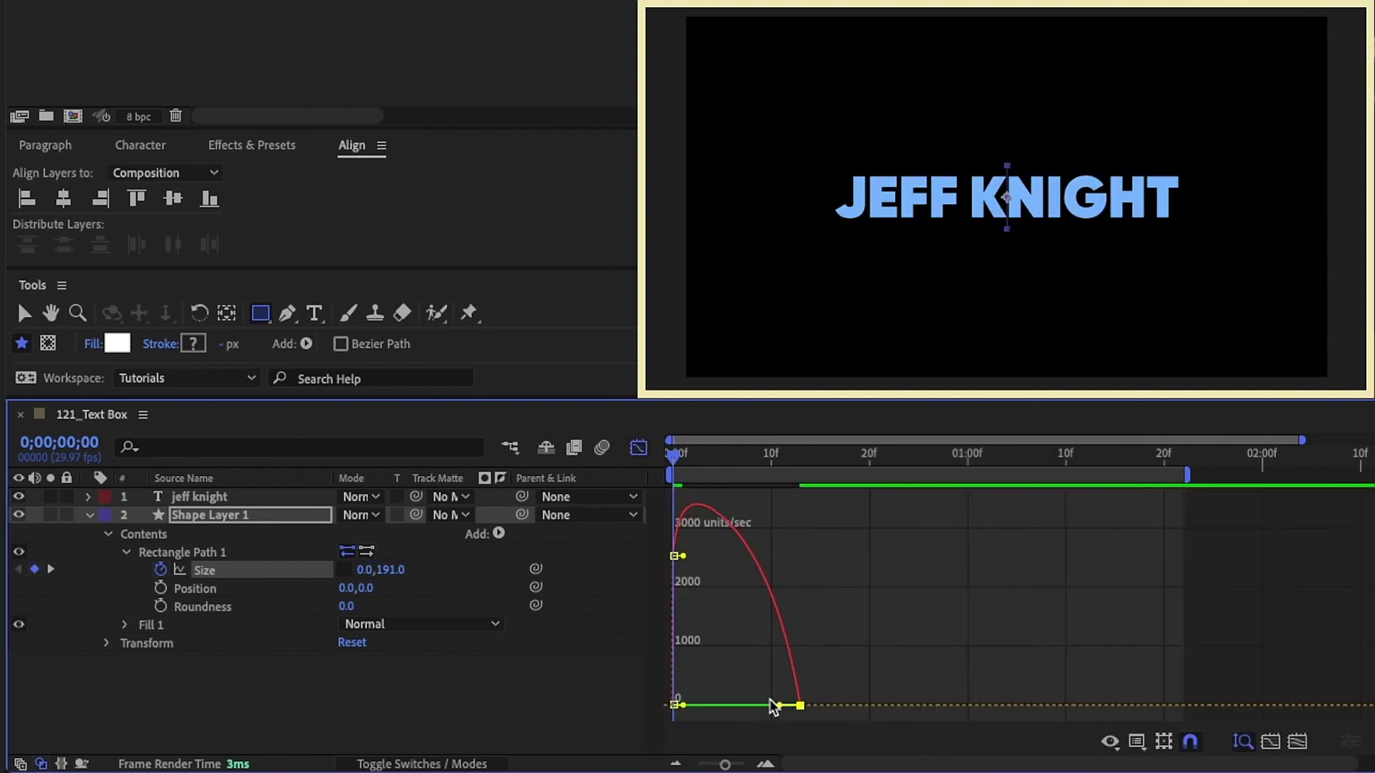
mouse_move(774, 709)
left_mouse_down()
mouse_move(713, 705)
mouse_move(780, 711)
left_mouse_up()
left_click(638, 449)
key("space")
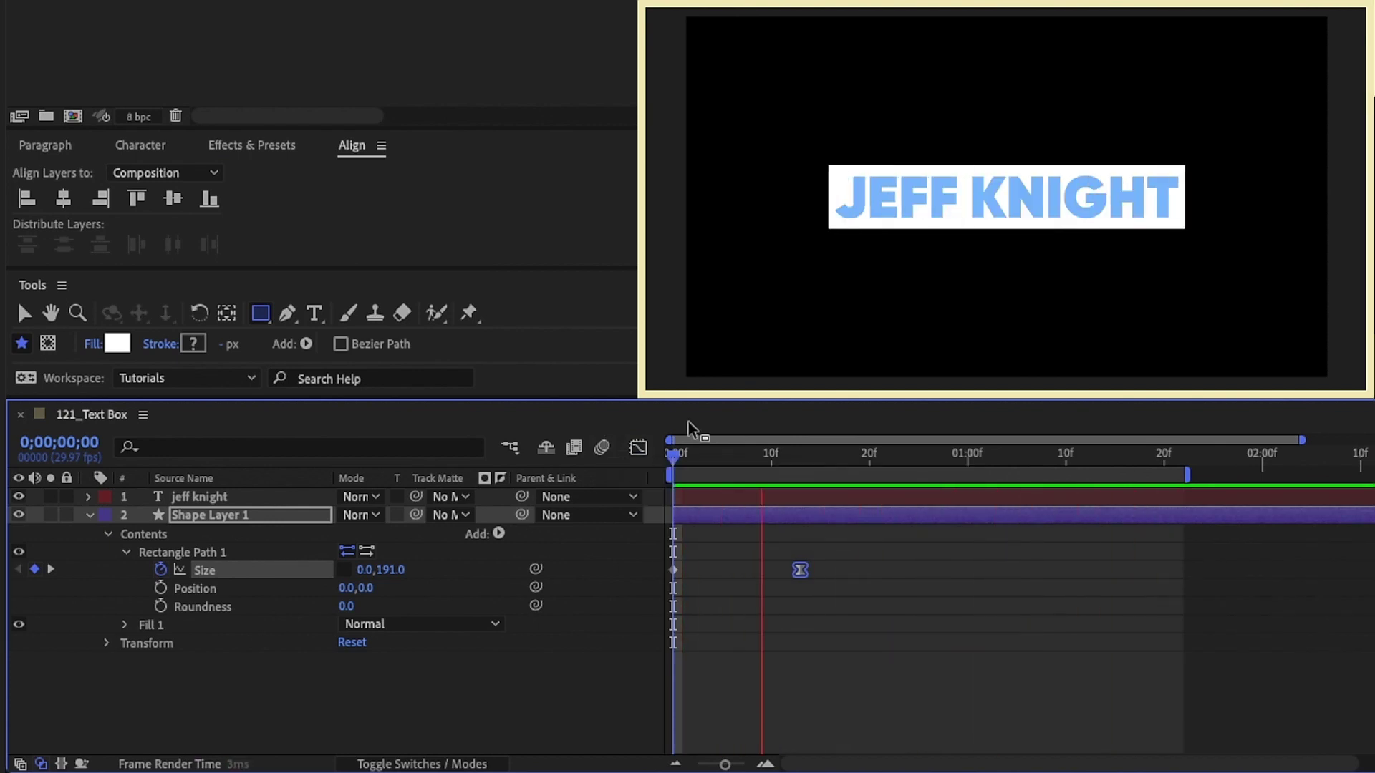
left_click(160, 571)
- Move the shape layer's anchor point to the box's left edge with Pan Behind
left_click(201, 516)
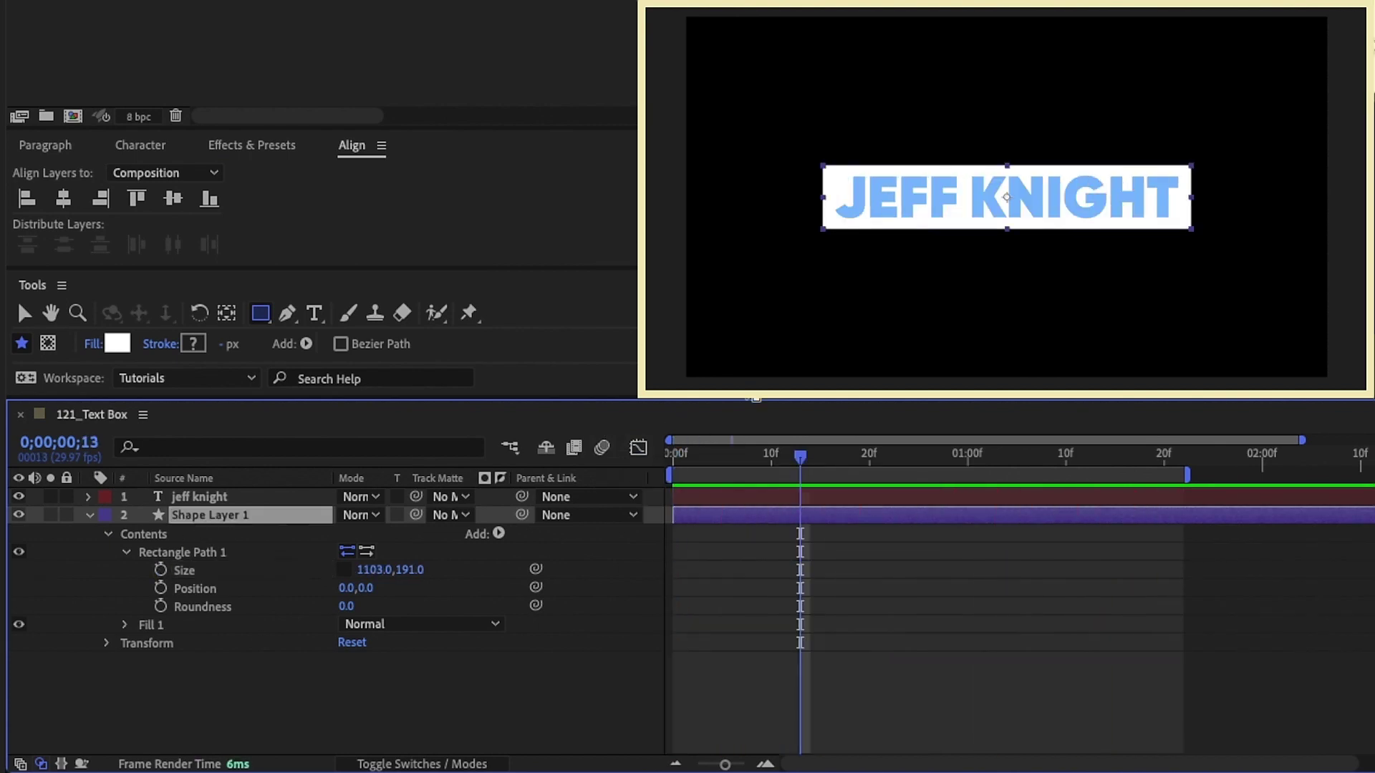
key("y")
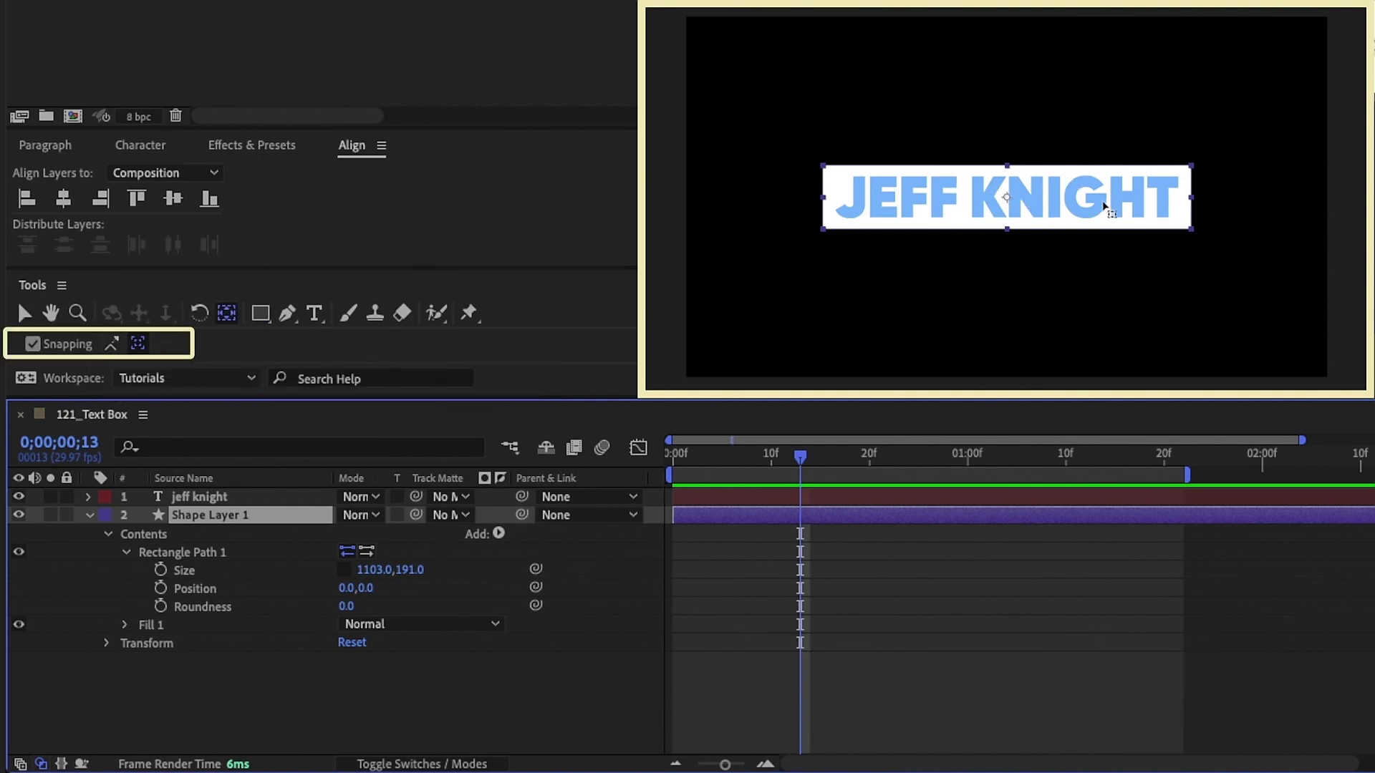
left_click_drag(1008, 195, 823, 198)
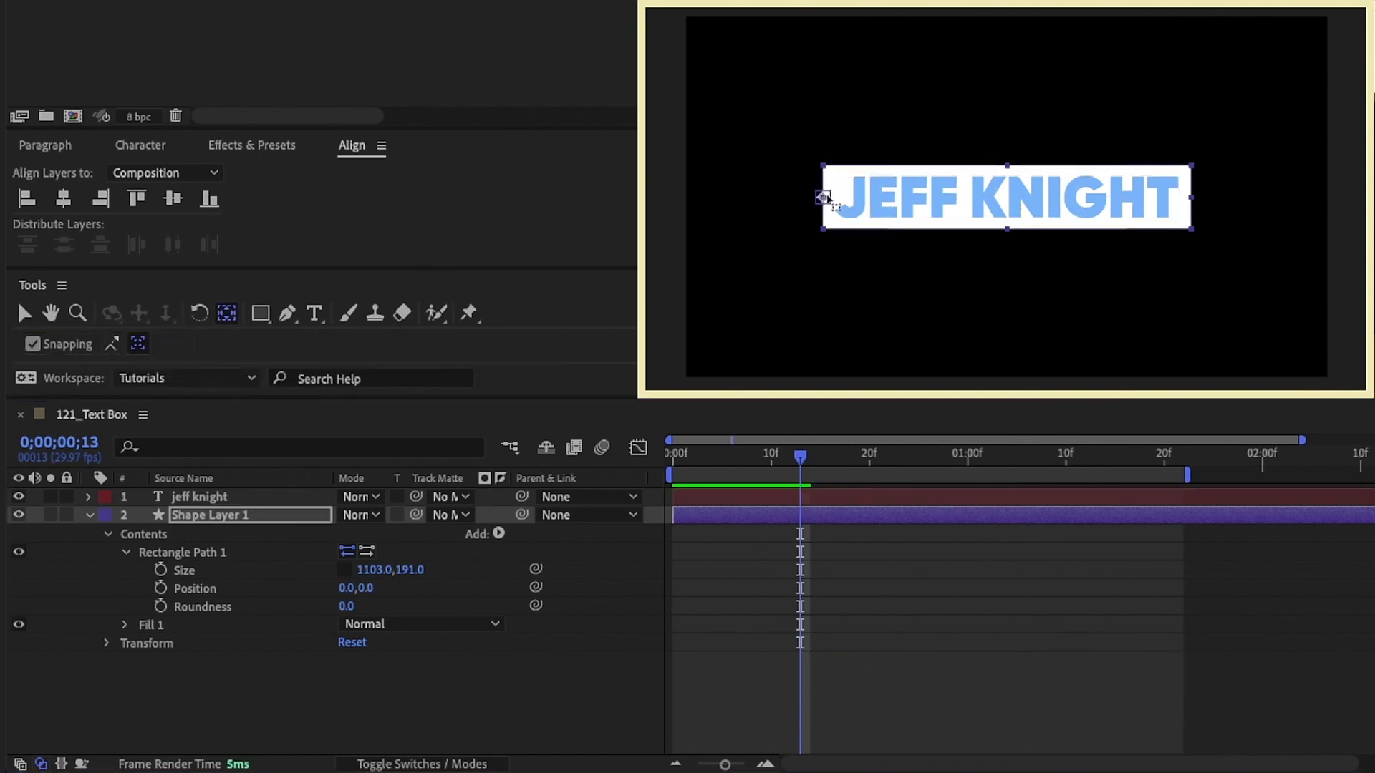
left_click_drag(717, 457, 671, 455)
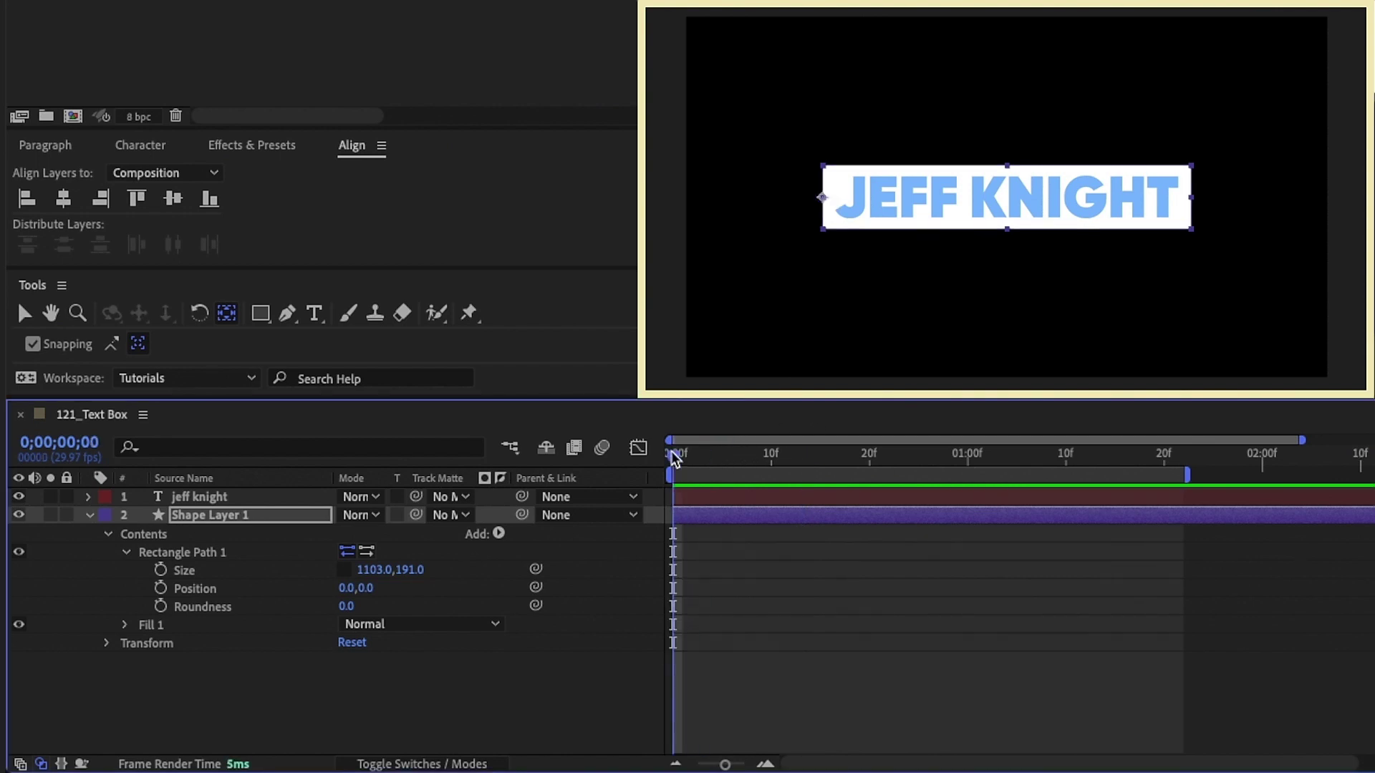
- Keyframe Scale from 0,100% at frame 0 to 100,100% at frame 20
key("s")
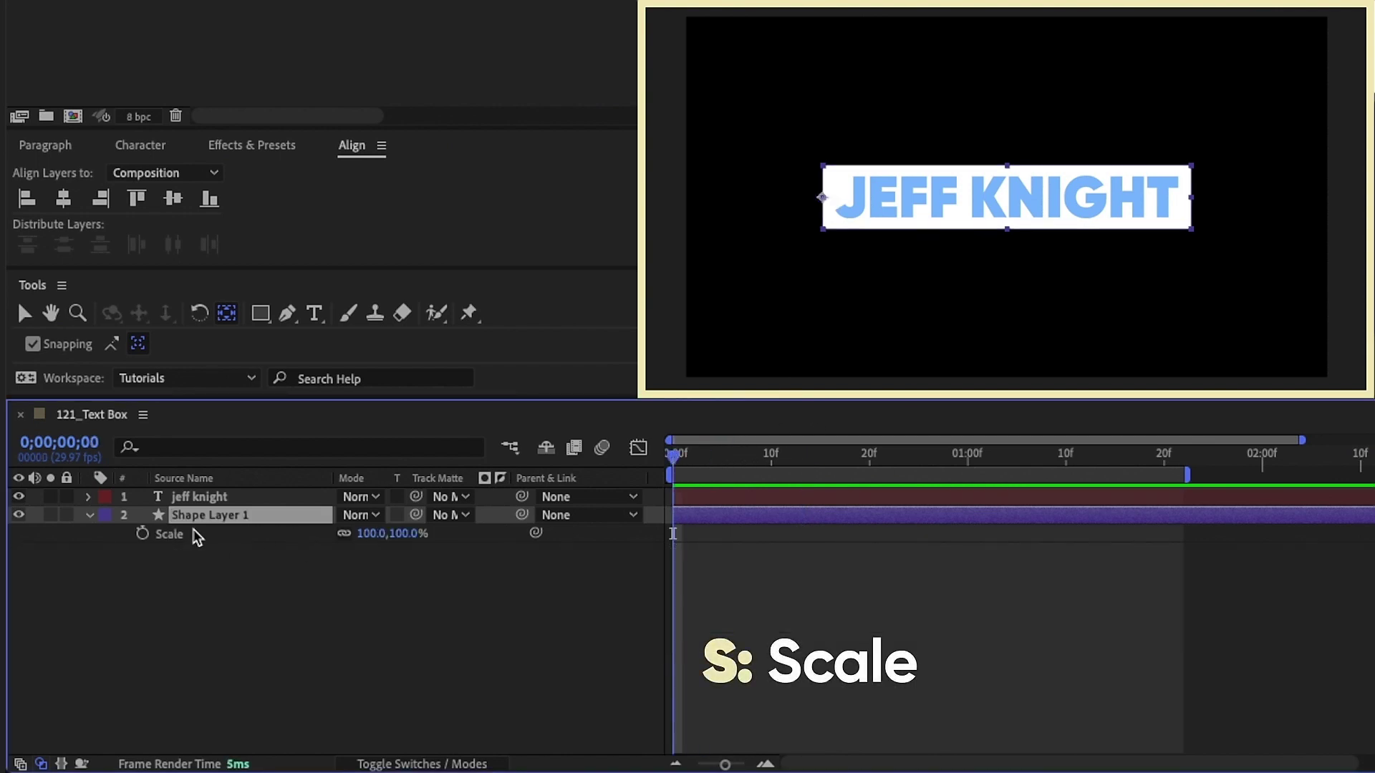
left_click(142, 533)
left_click(372, 534)
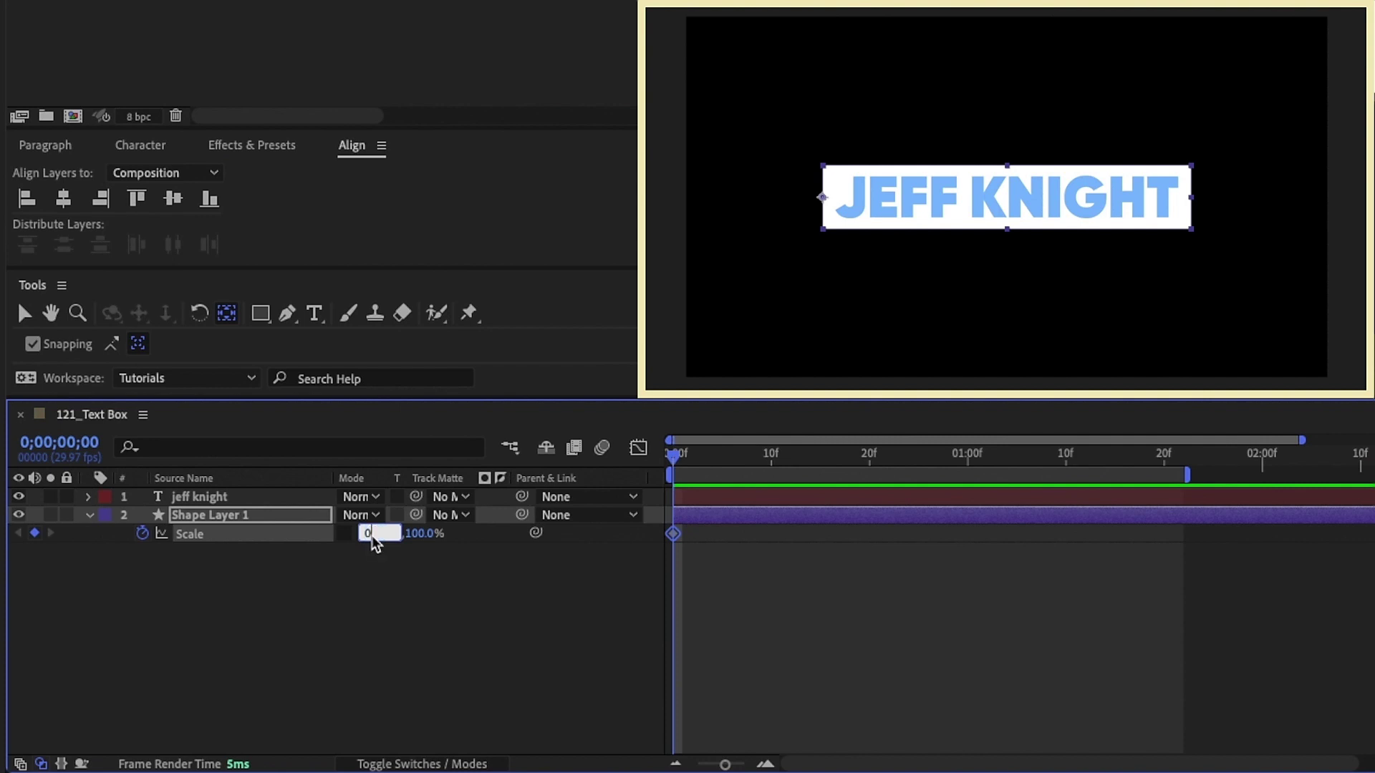
key("Return")
key("shift+Page_Down")
key("shift+Page_Down")
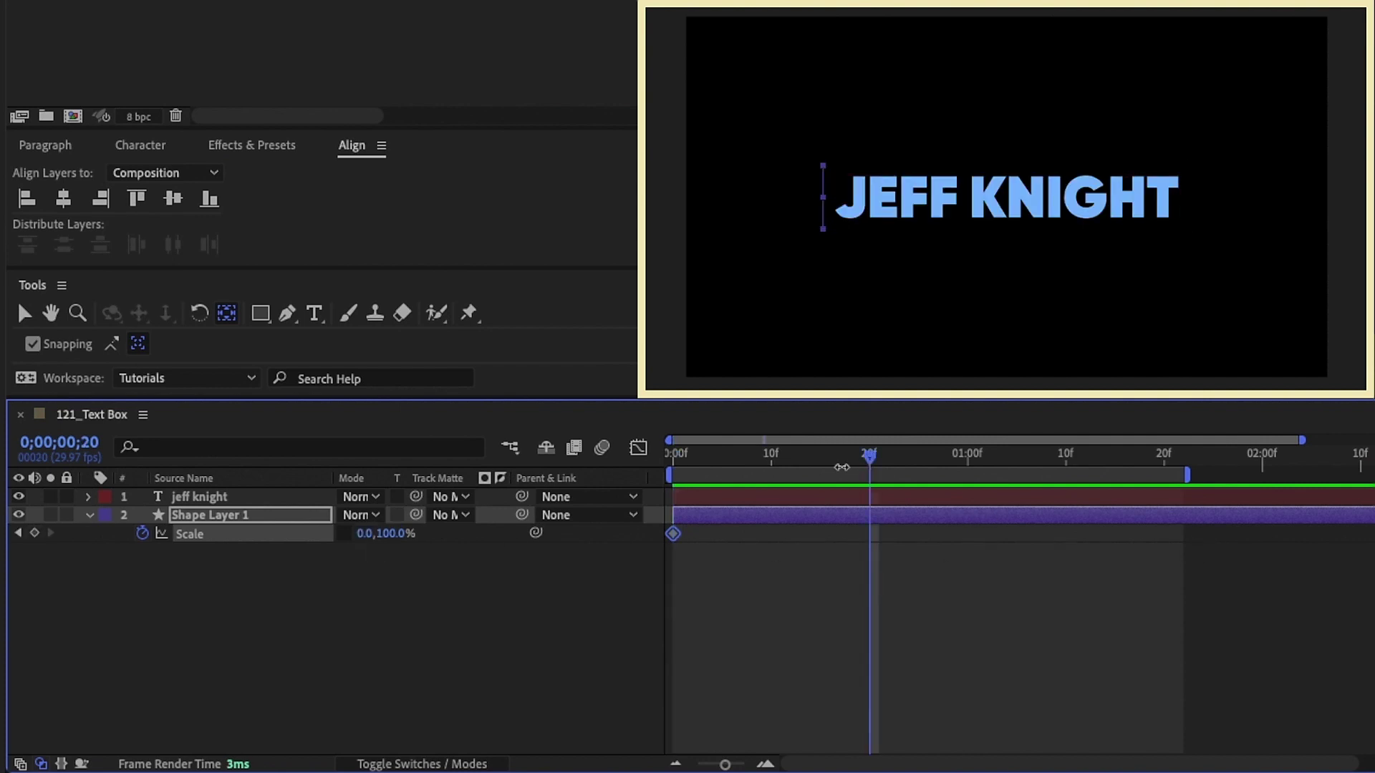
left_click(366, 533)
key("Return")
- Ease the scale keyframes with F9, shape the speed graph to peak early, and preview
key("F9")
left_click(638, 448)
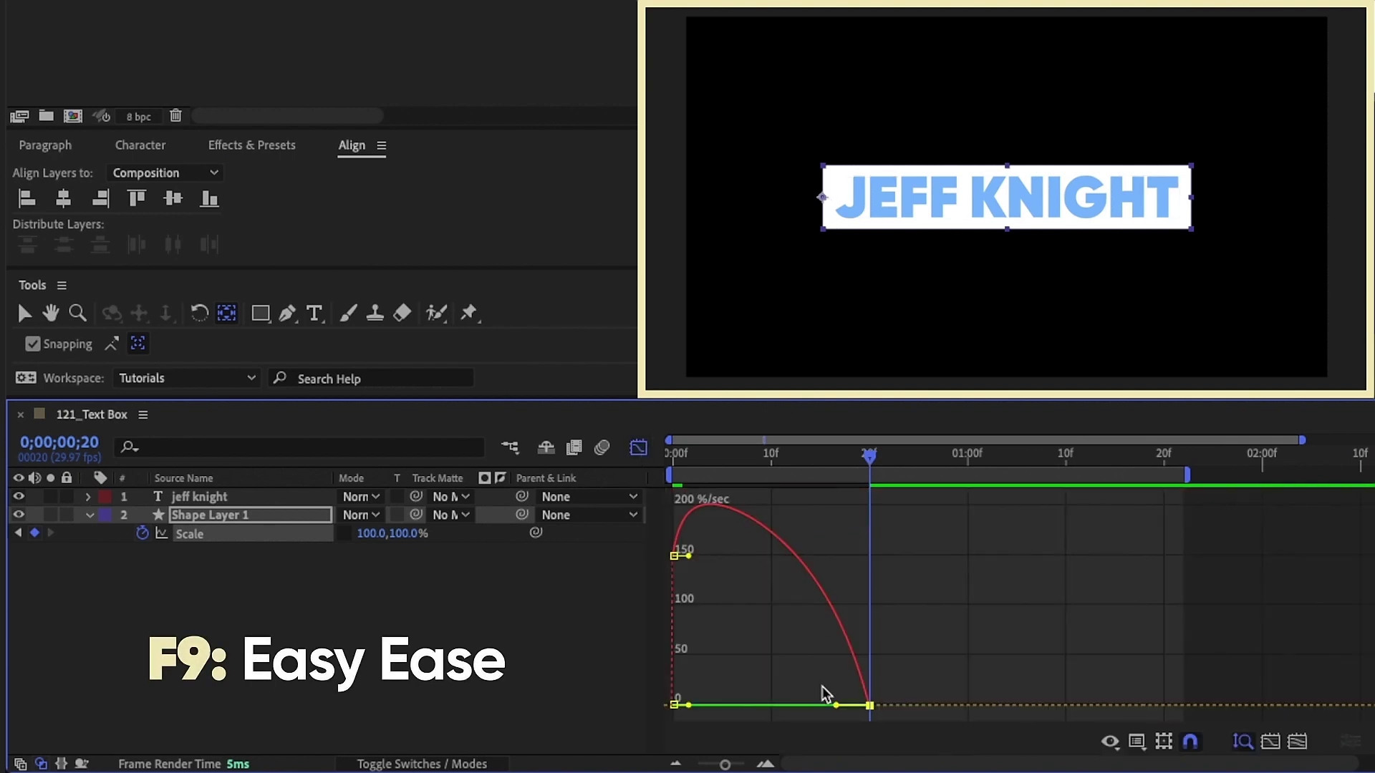
left_click_drag(835, 706, 759, 705)
left_click(638, 448)
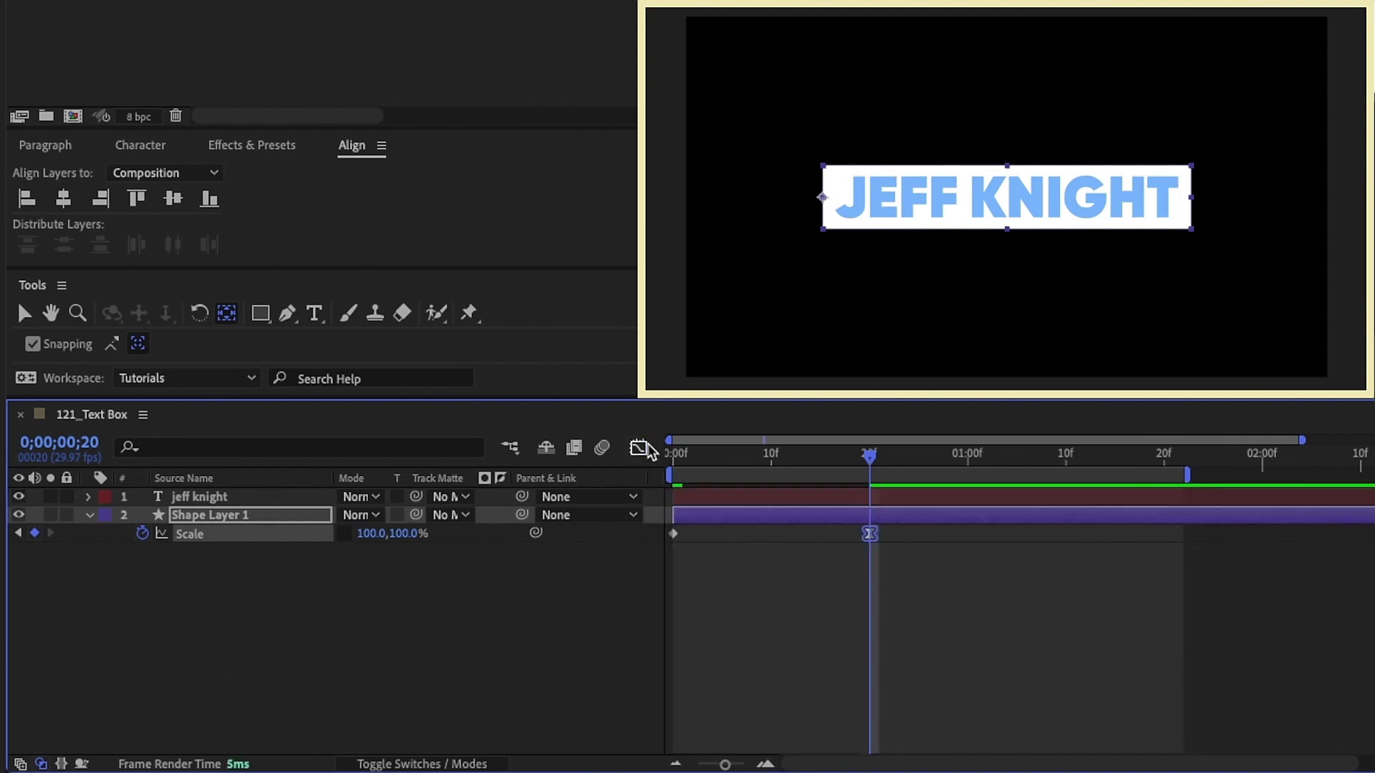
key("space")
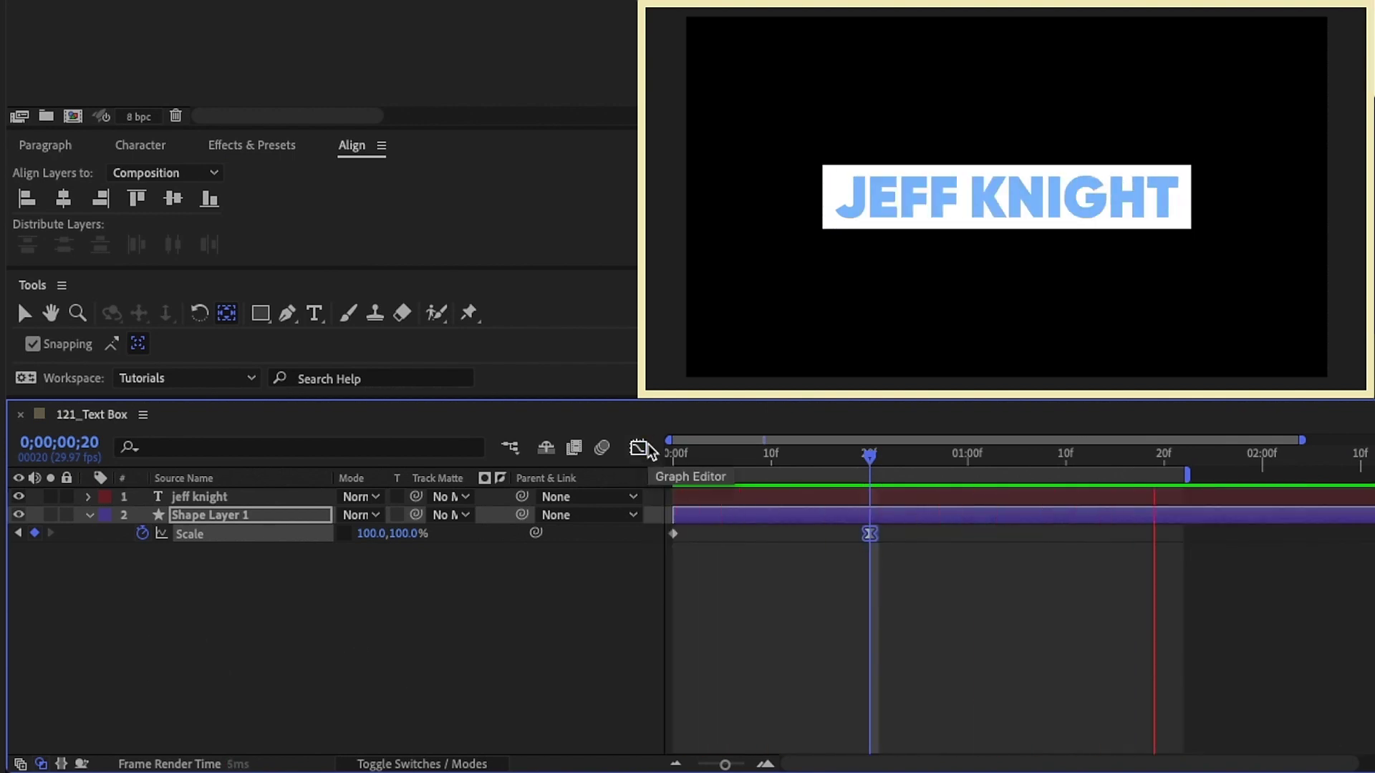
- Create Null 4, move it right in the frame, and parent the box shape layer to it
key("space")
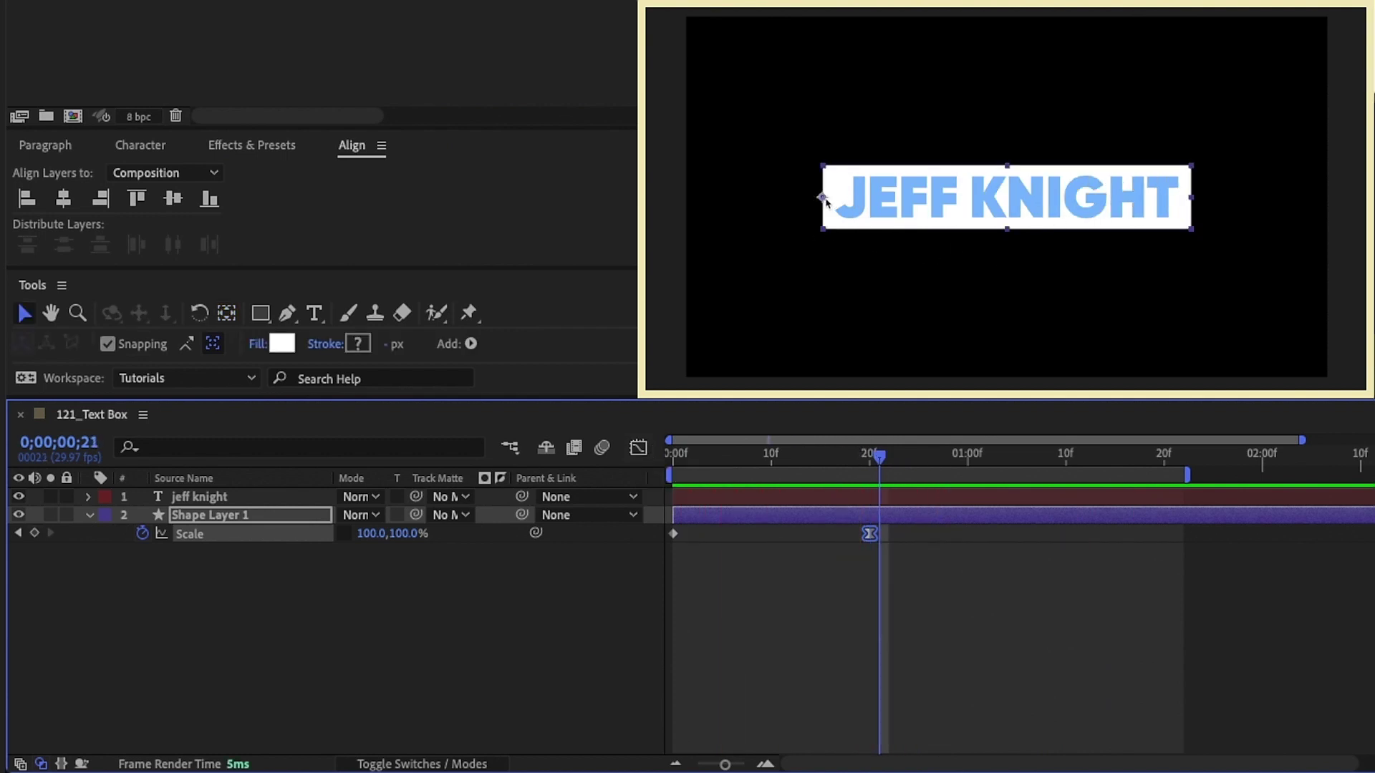
left_click(222, 519)
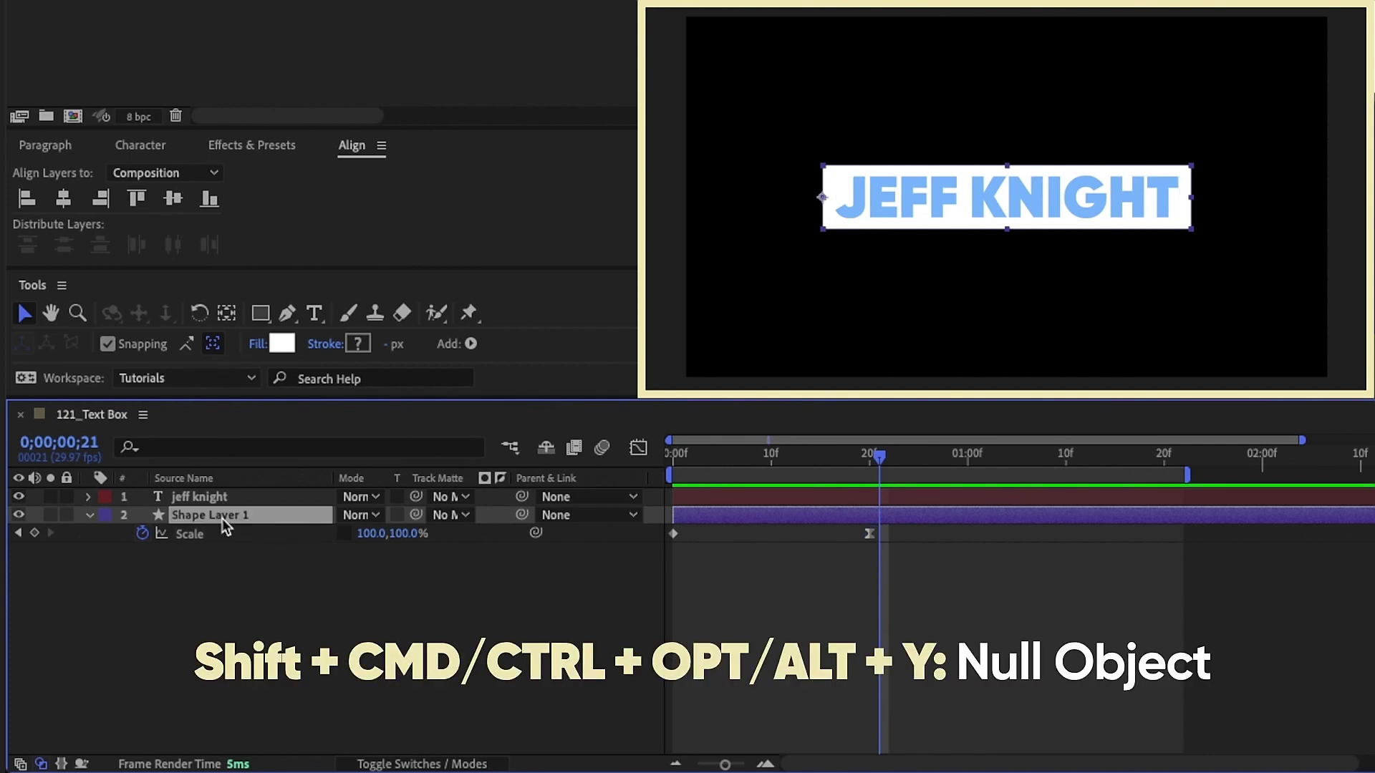
key("ctrl+alt+shift+y")
key("p")
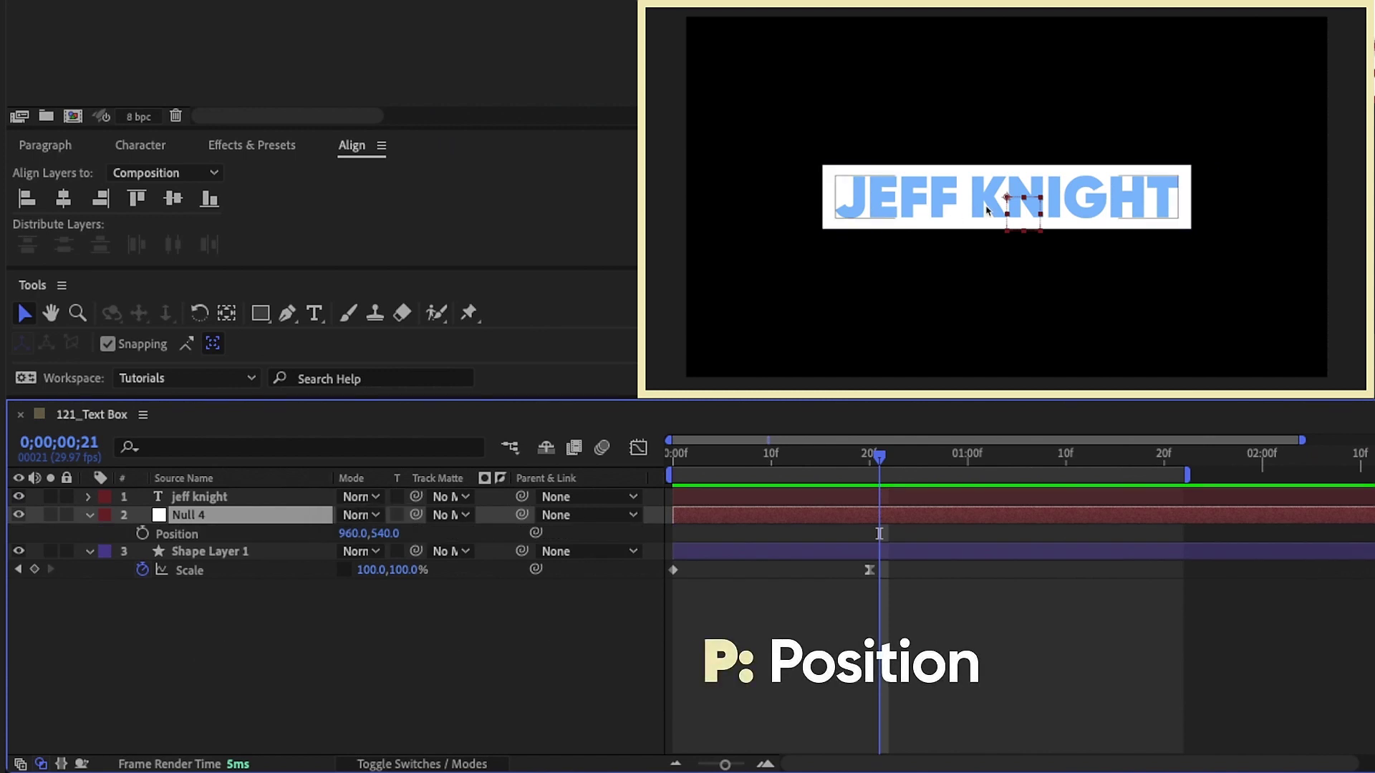
left_click_drag(1006, 199, 1191, 198)
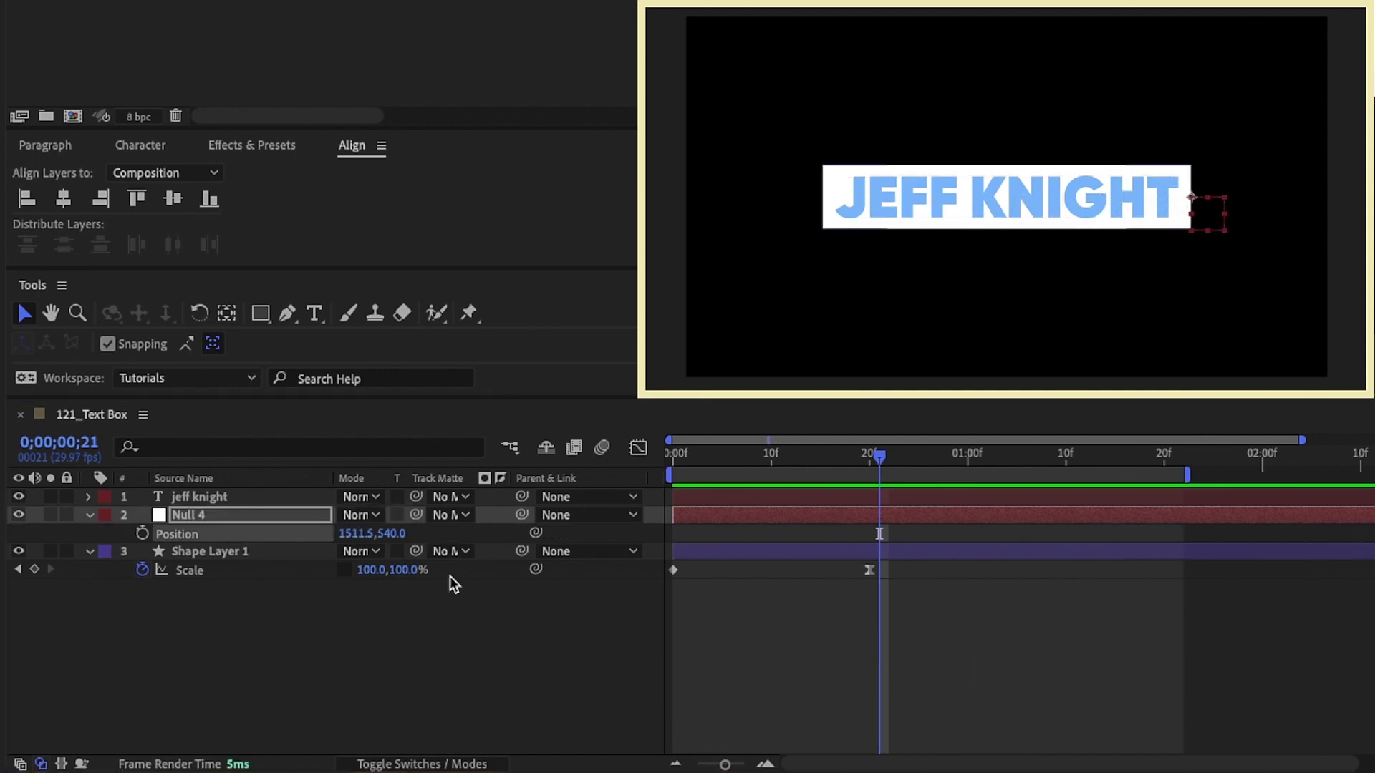
left_click(247, 552)
left_click_drag(523, 550, 525, 512)
- Key Null 4's Scale at 100% on frame 21 and 0% X scale at 1;06
left_click(199, 517)
key("s")
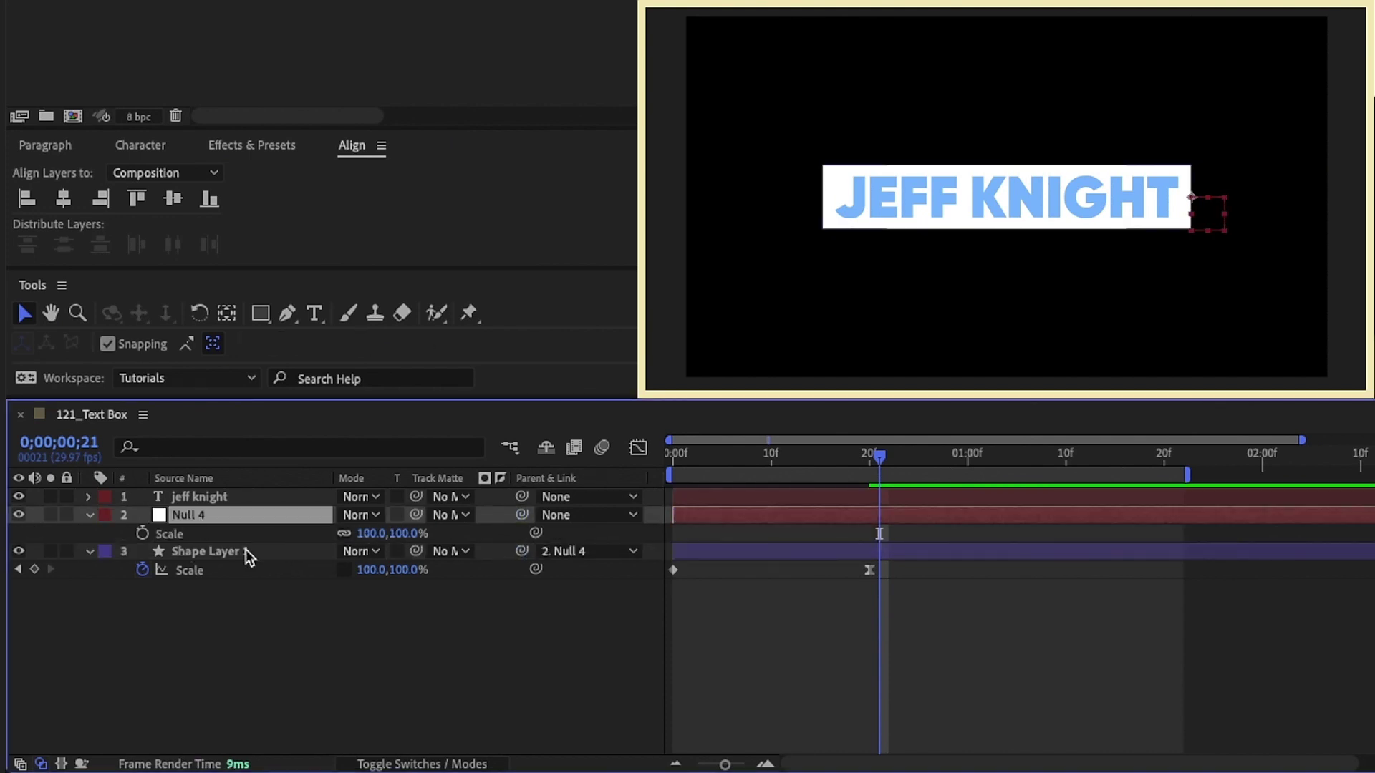
left_click(143, 533)
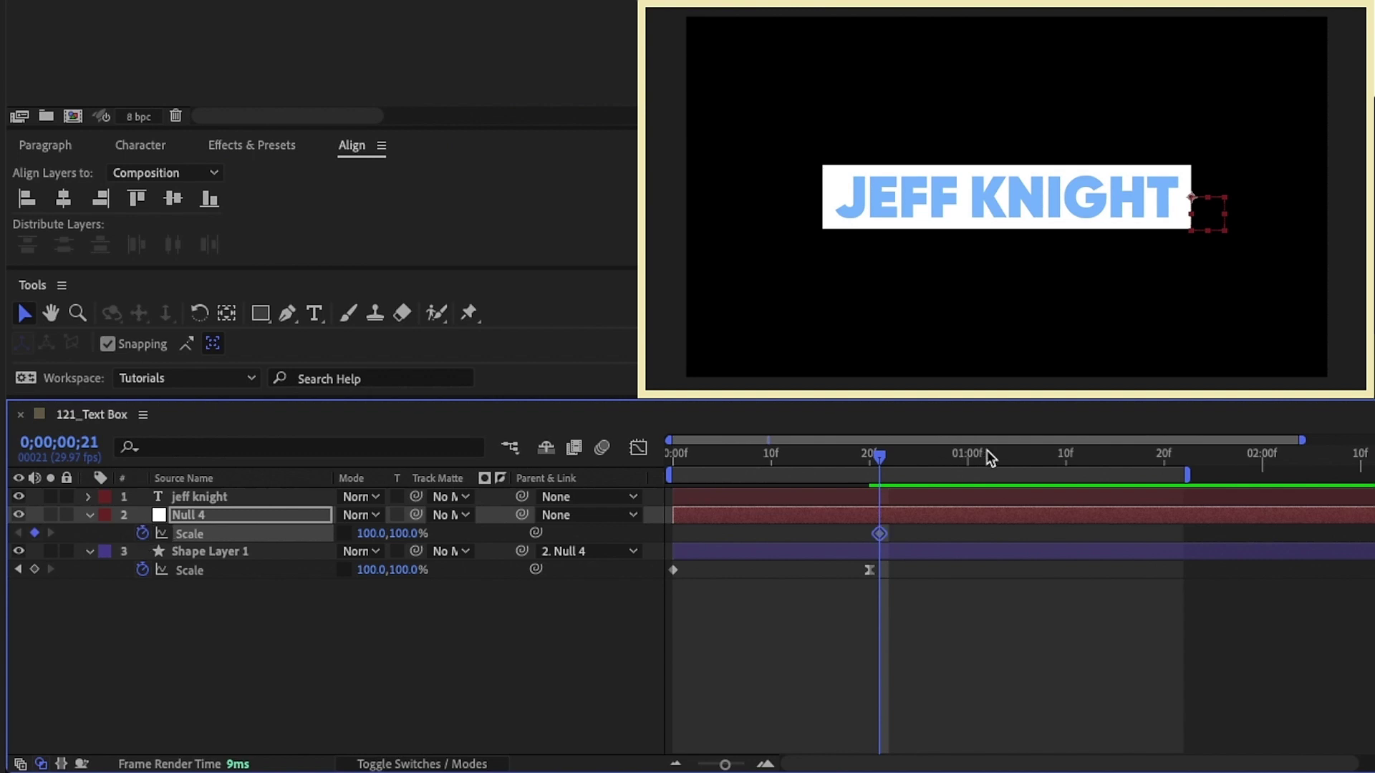
left_click_drag(1007, 452, 1027, 453)
left_click(376, 534)
type("0")
key("Return")
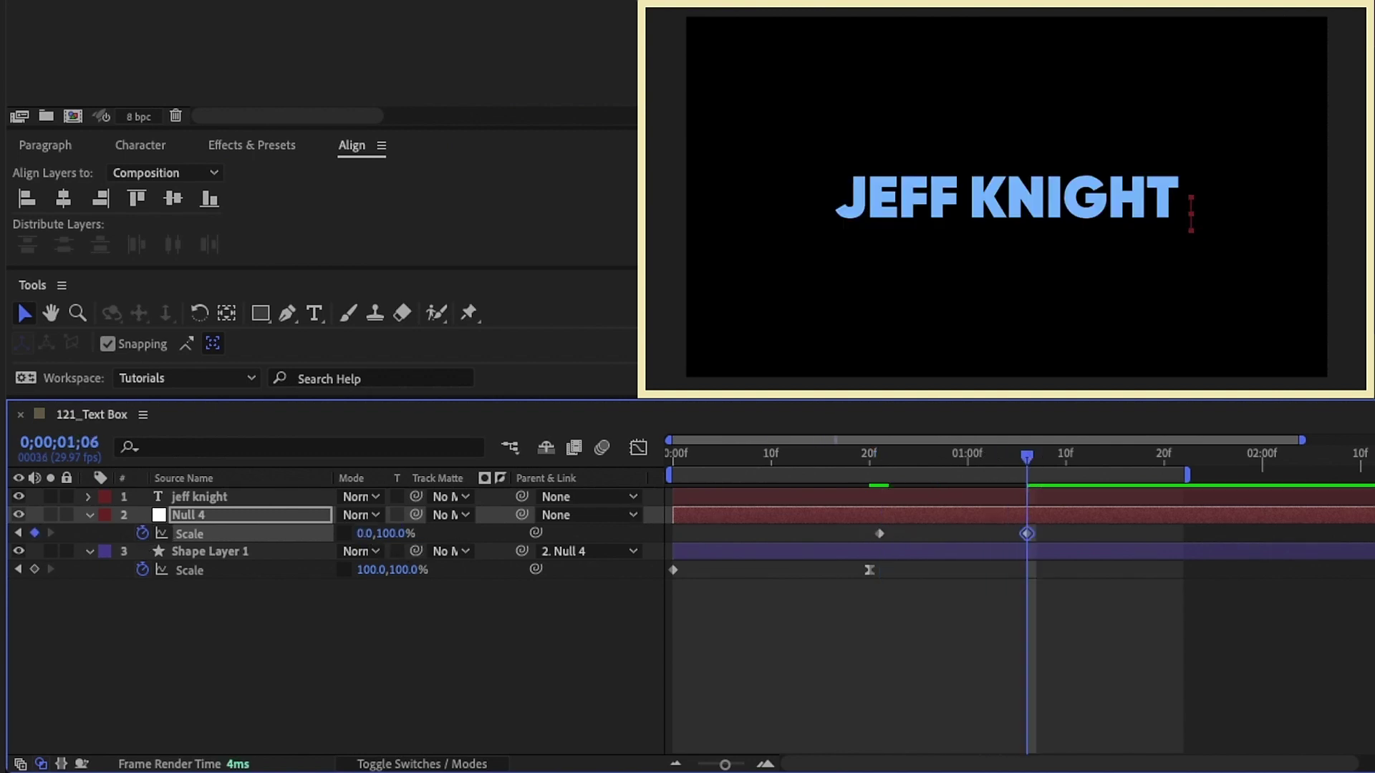
key("space")
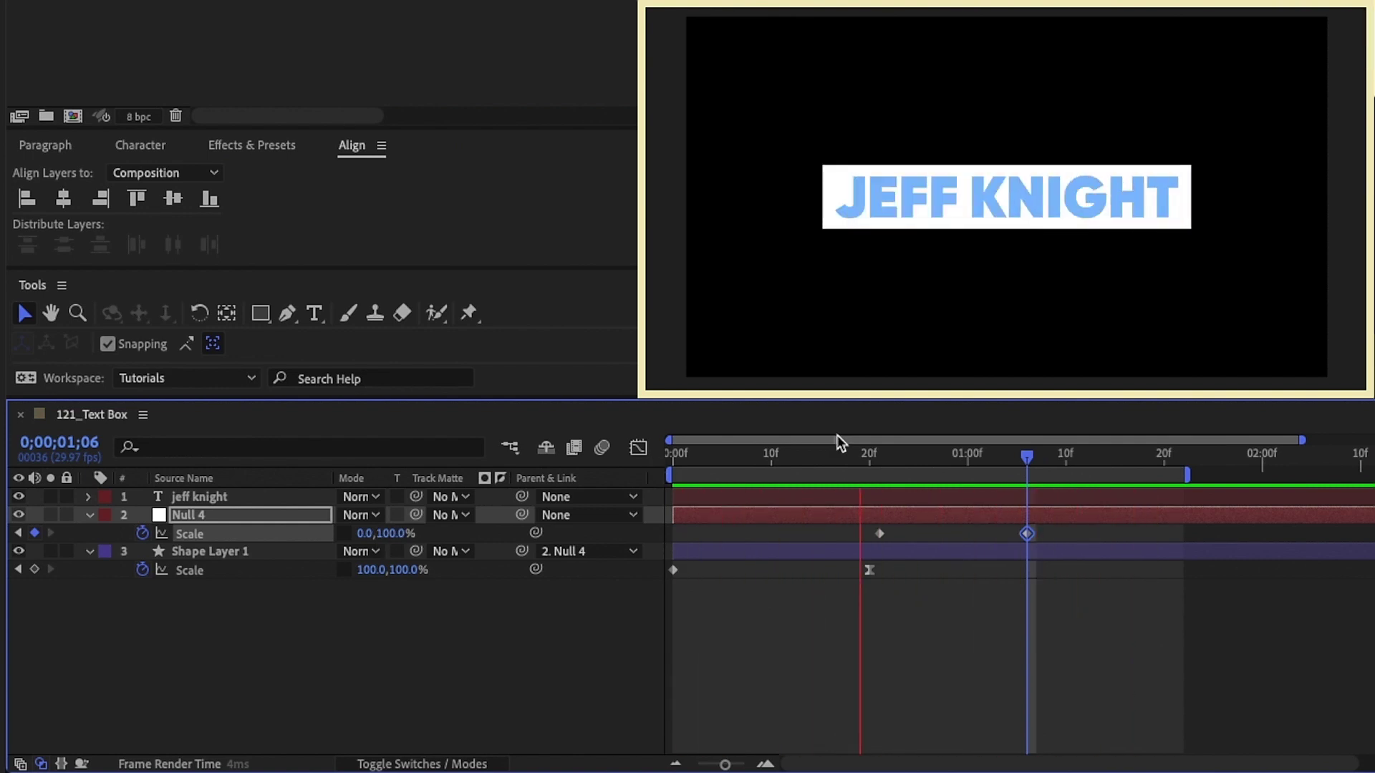
left_click_drag(864, 453, 869, 457)
left_click(187, 515)
left_click(185, 551, "shift")
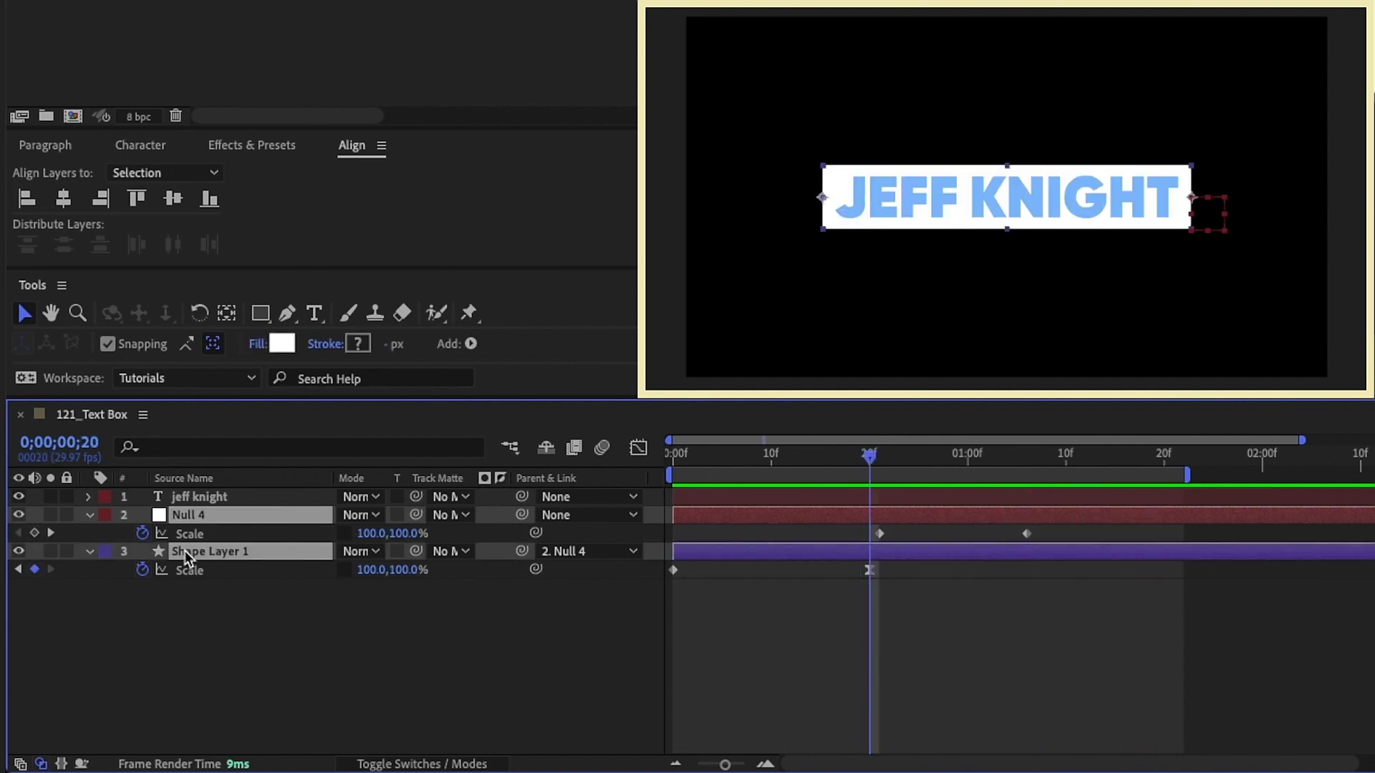
key("Delete")
right_click(224, 555)
mouse_move(459, 493)
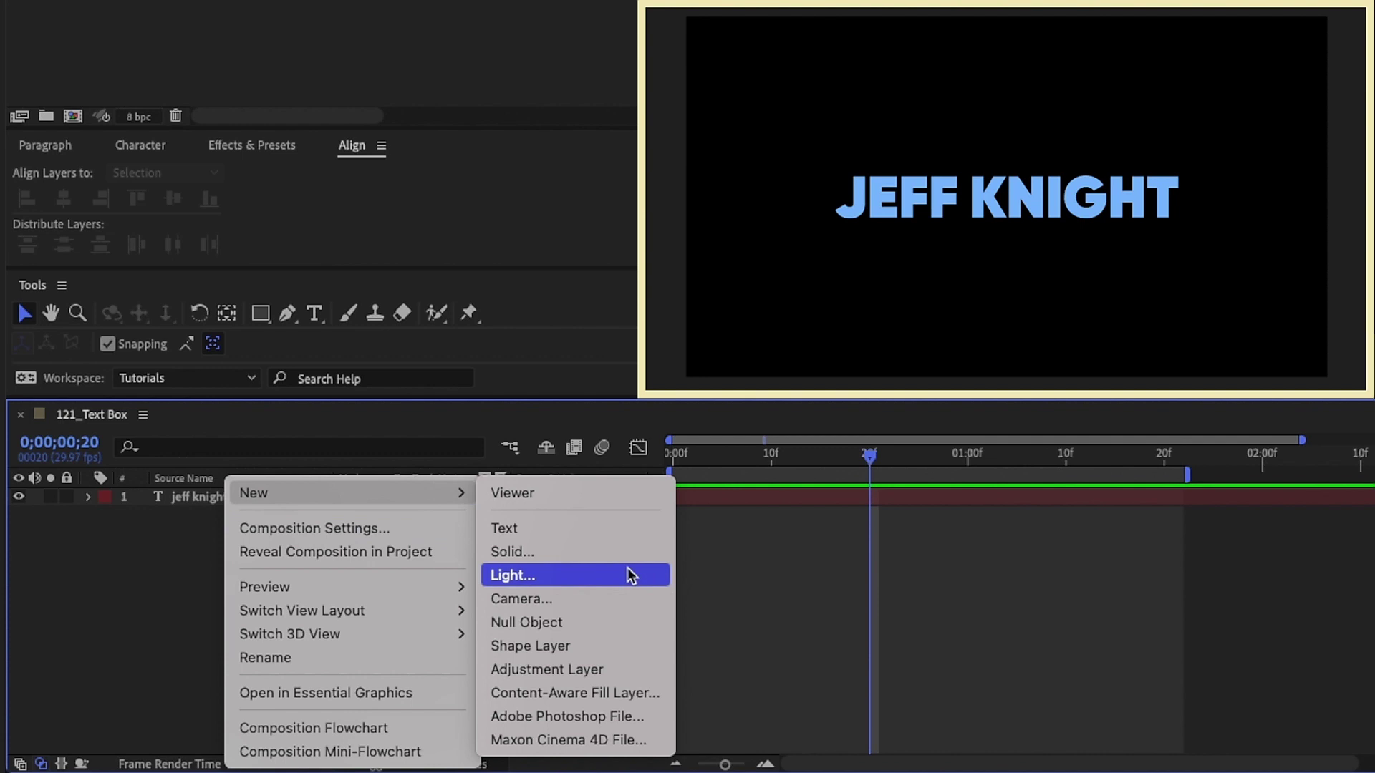
left_click(533, 642)
key("q")
left_click_drag(209, 501, 207, 523)
- Add a path to the shape layer and place its first point left of JEFF
left_click(84, 518)
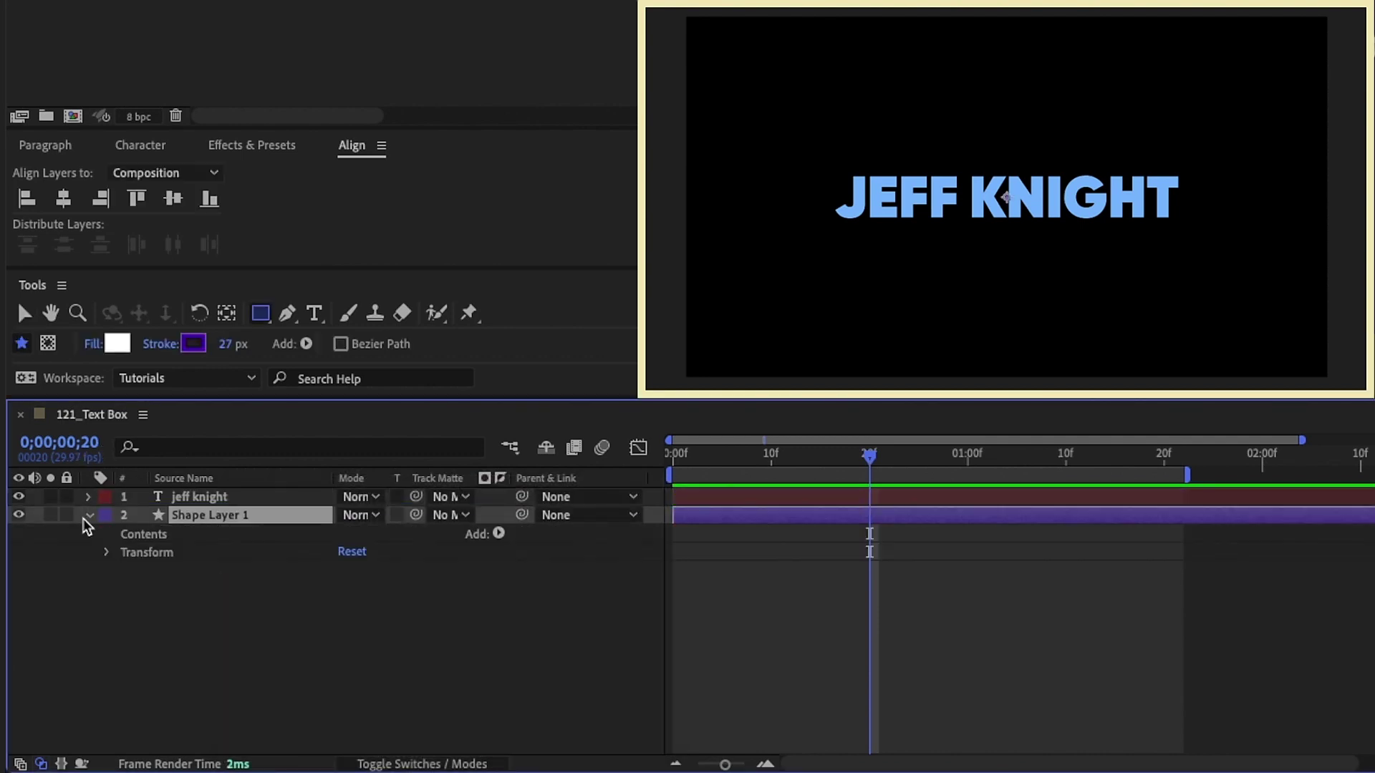
left_click(500, 534)
left_click(552, 396)
key("g")
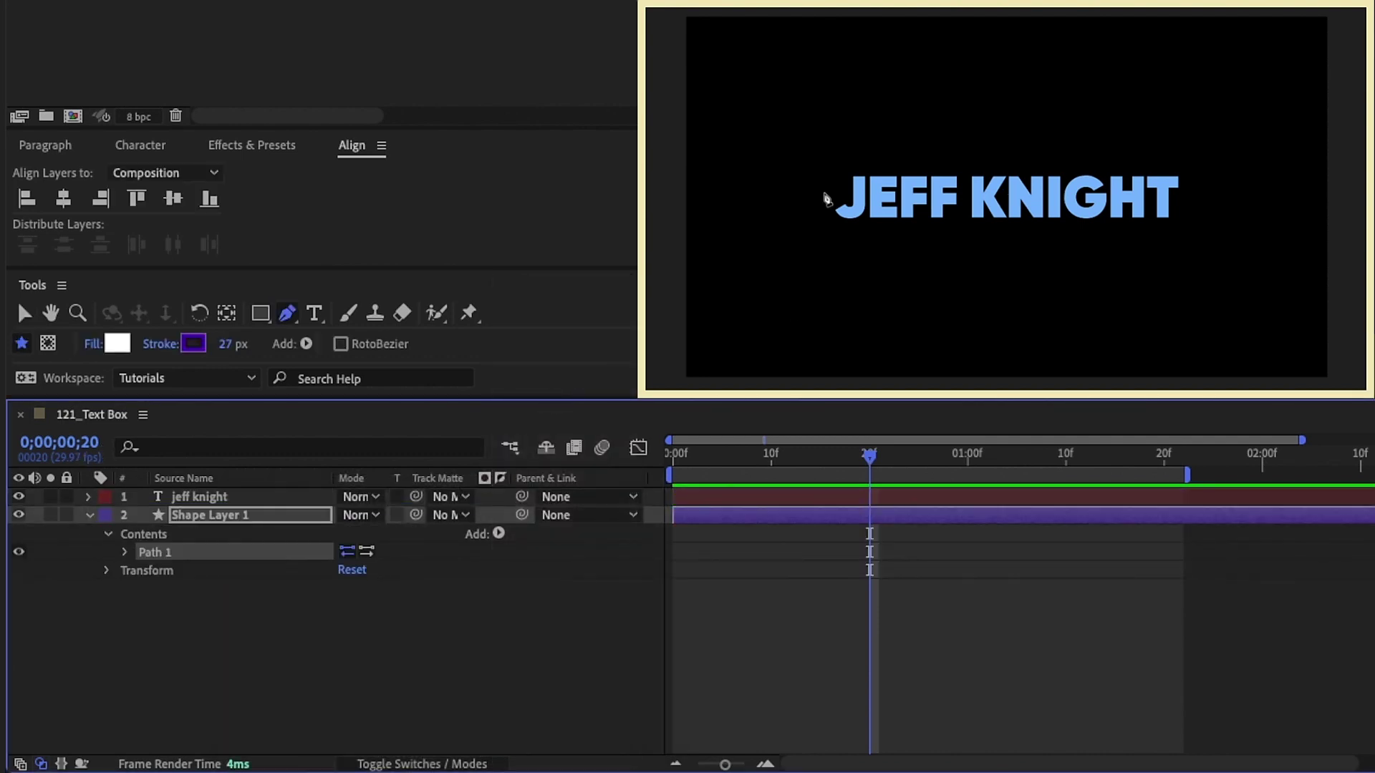
left_click(824, 192)
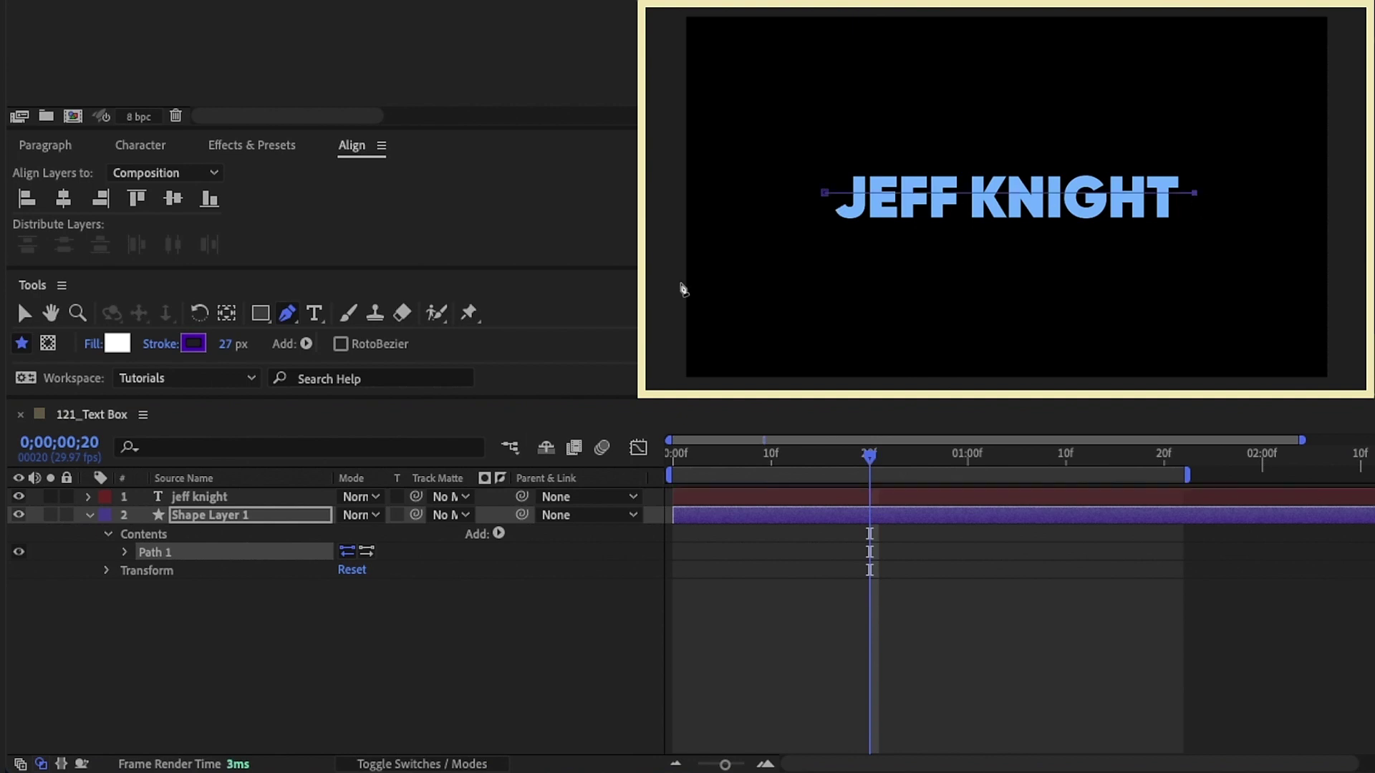
- Add a stroke and widen it to 185 px, forming a white box
left_click(499, 534)
key("Return")
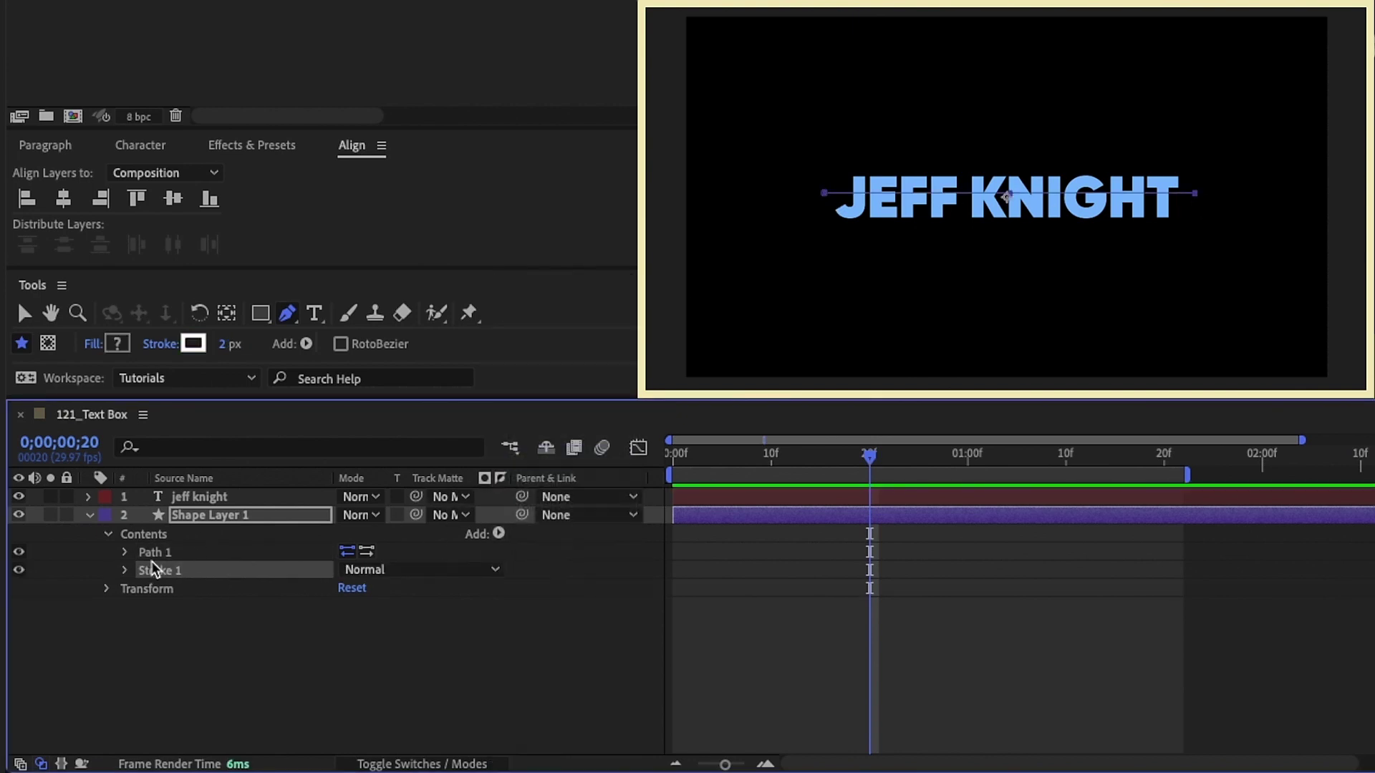
left_click(126, 570)
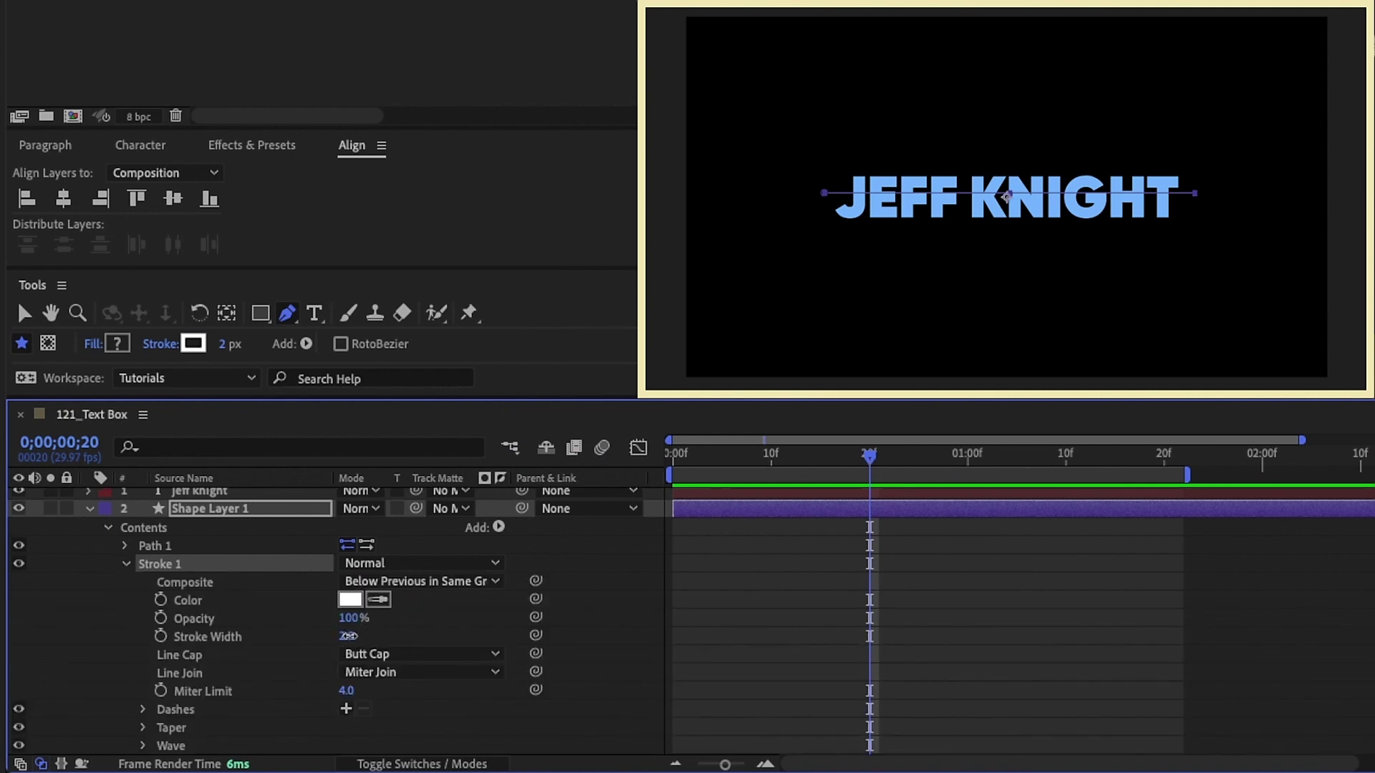
mouse_move(348, 636)
left_mouse_down()
mouse_move(502, 633)
mouse_move(494, 589)
left_mouse_up()
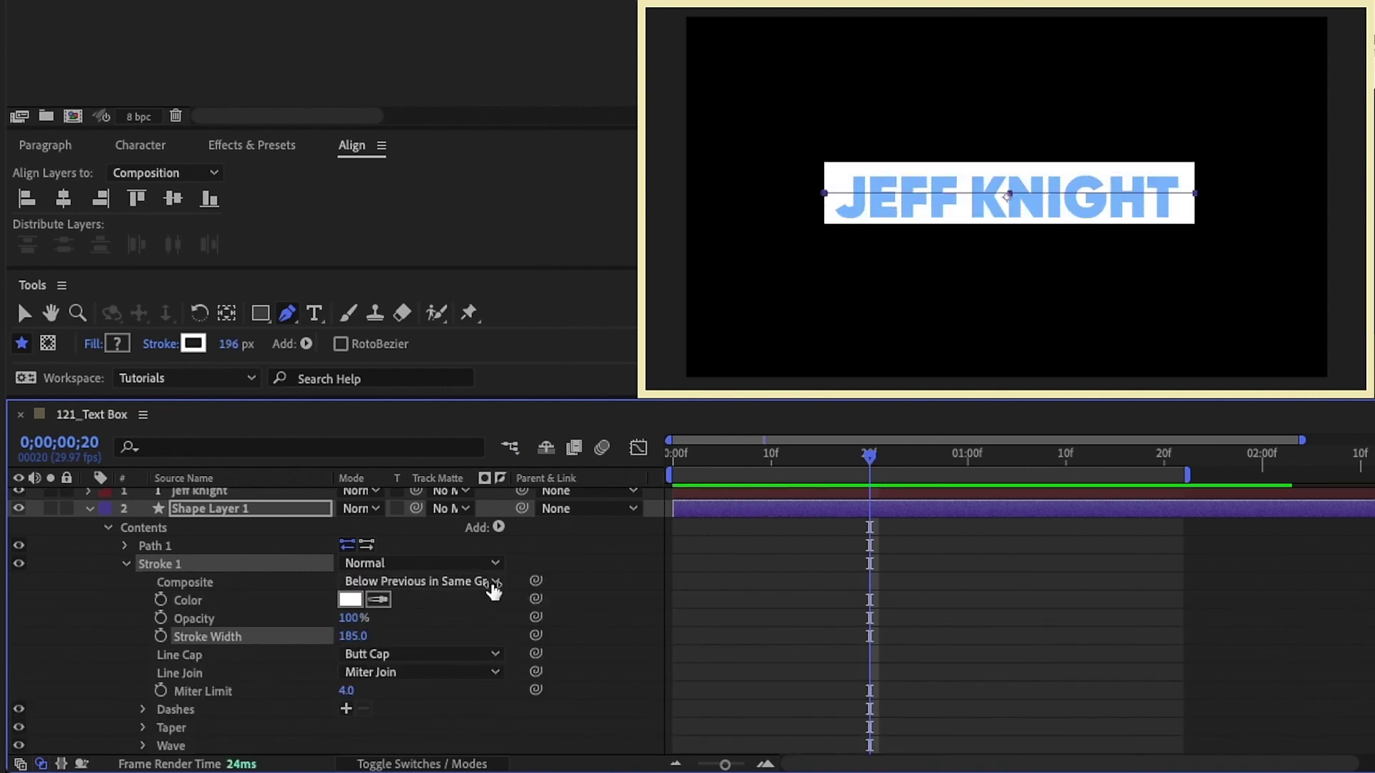
left_click(215, 509)
left_click(213, 493, "shift")
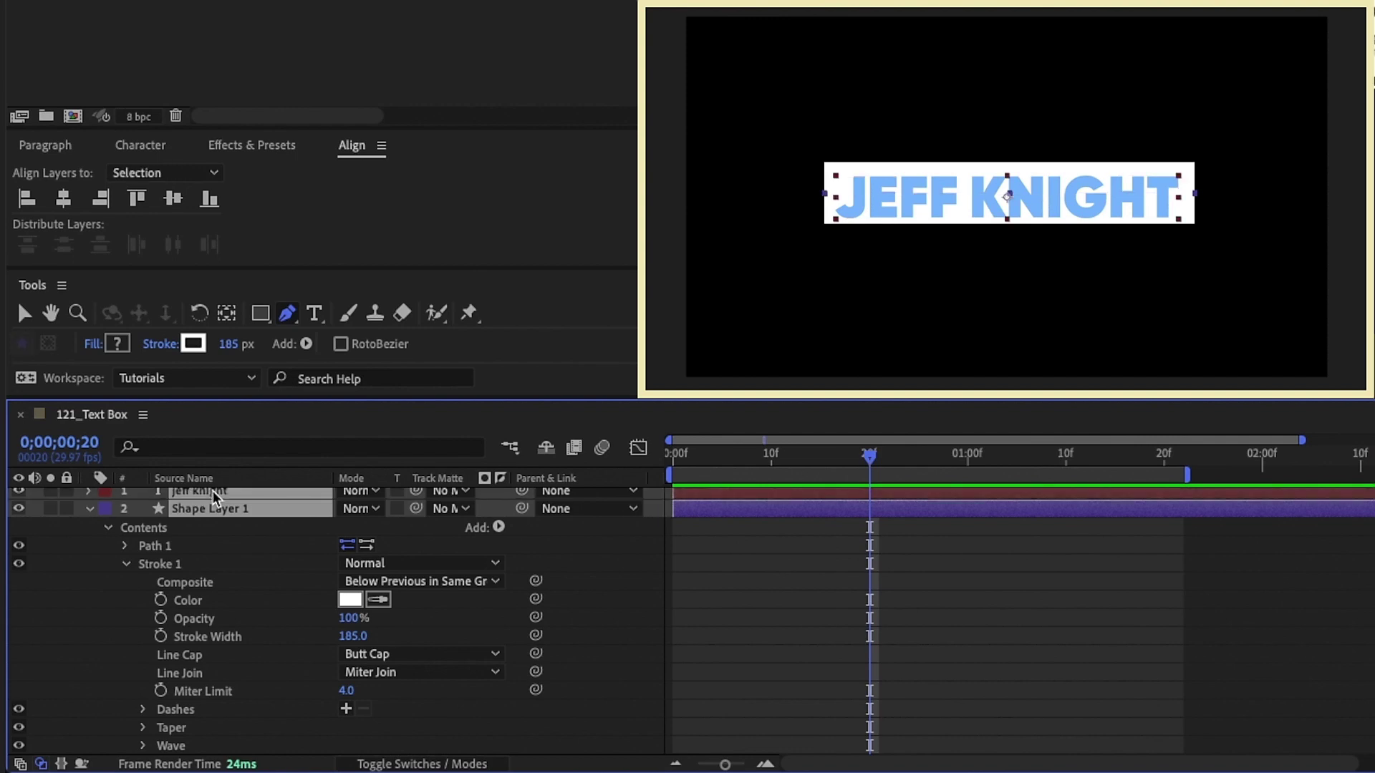
left_click(228, 315)
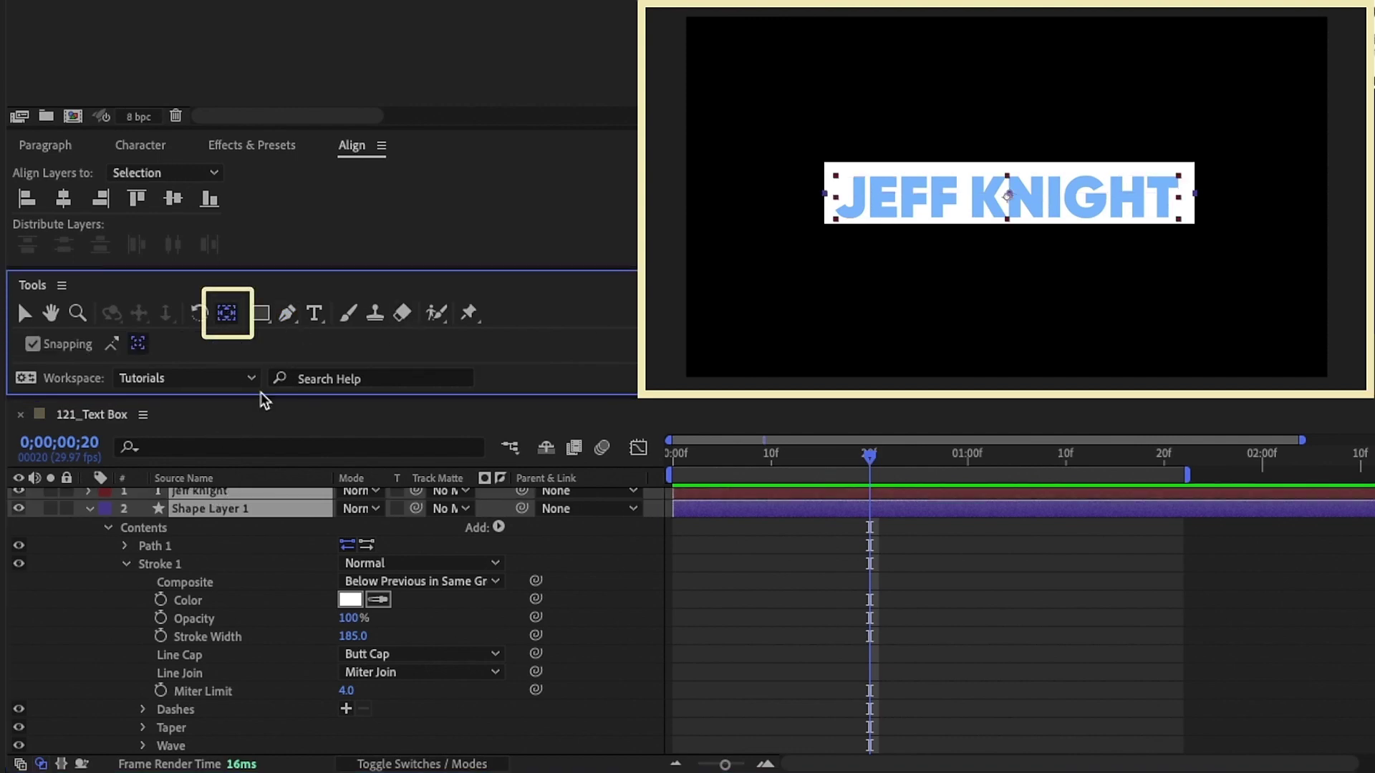
scroll(244, 531, "up", 1)
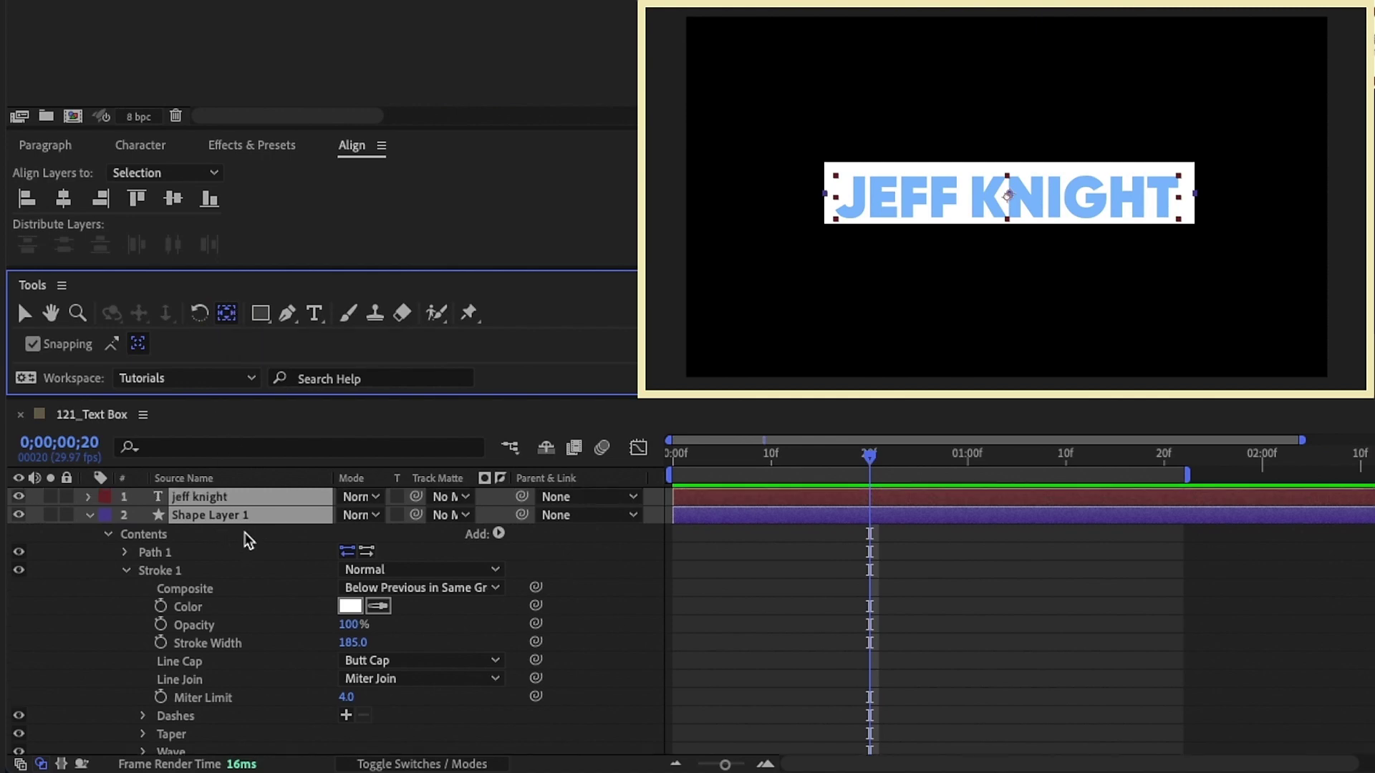
key("p")
key("F2")
left_click(256, 533)
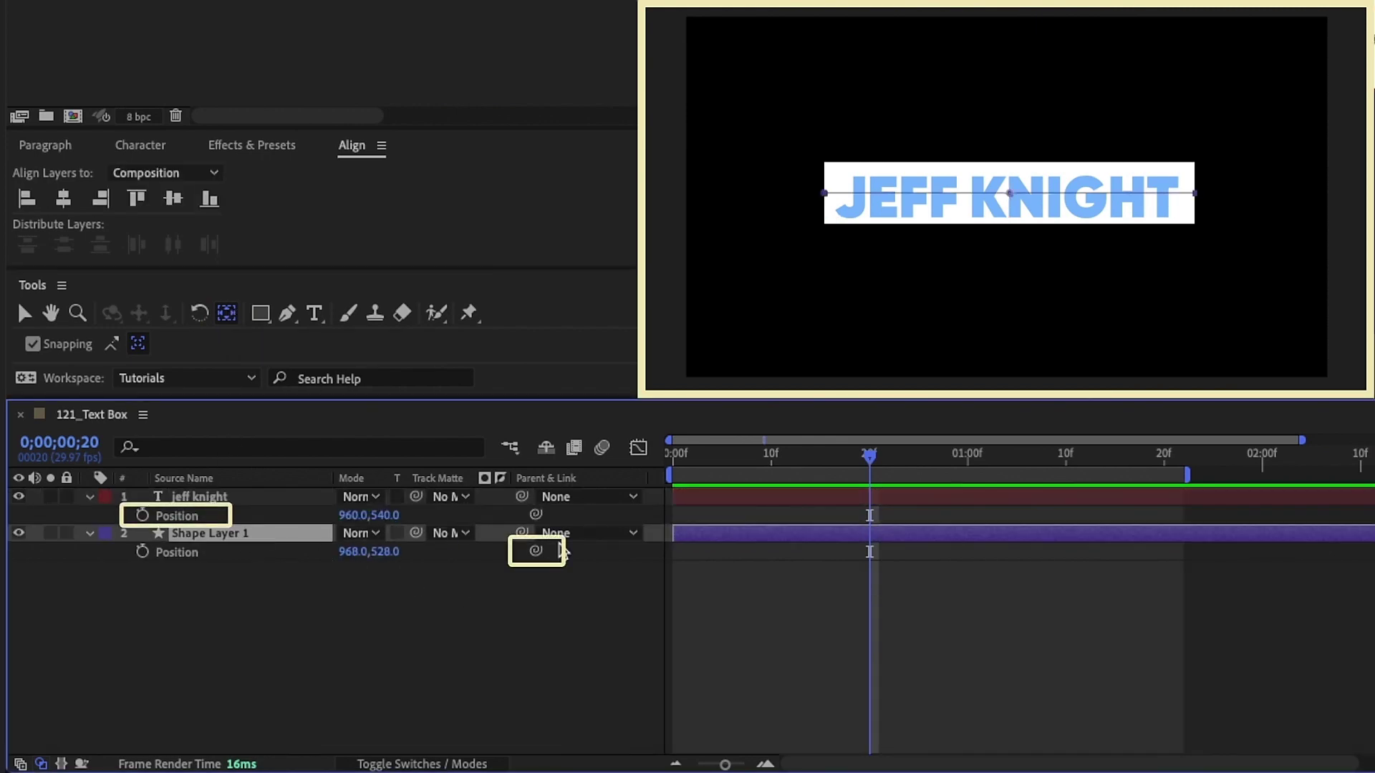
left_click_drag(537, 552, 211, 516)
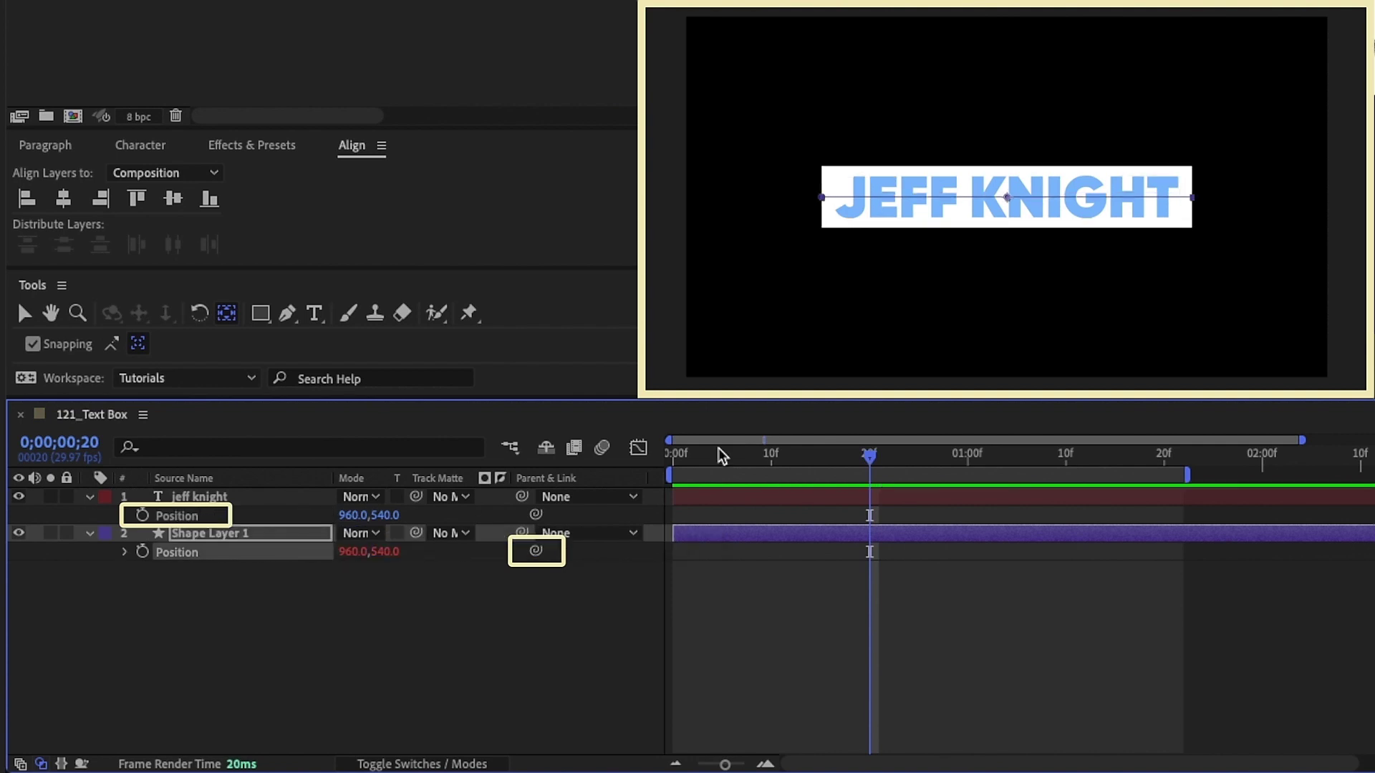
key("v")
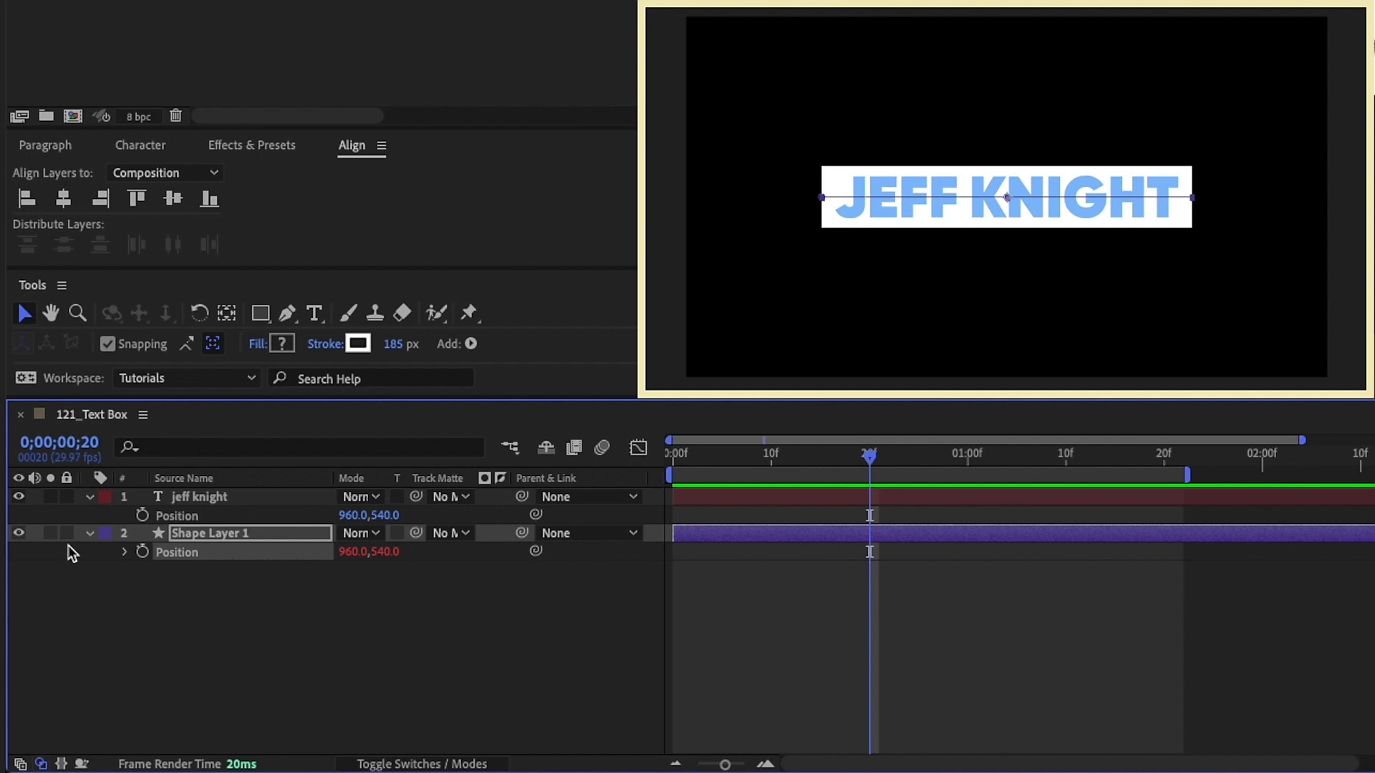
left_click(89, 533)
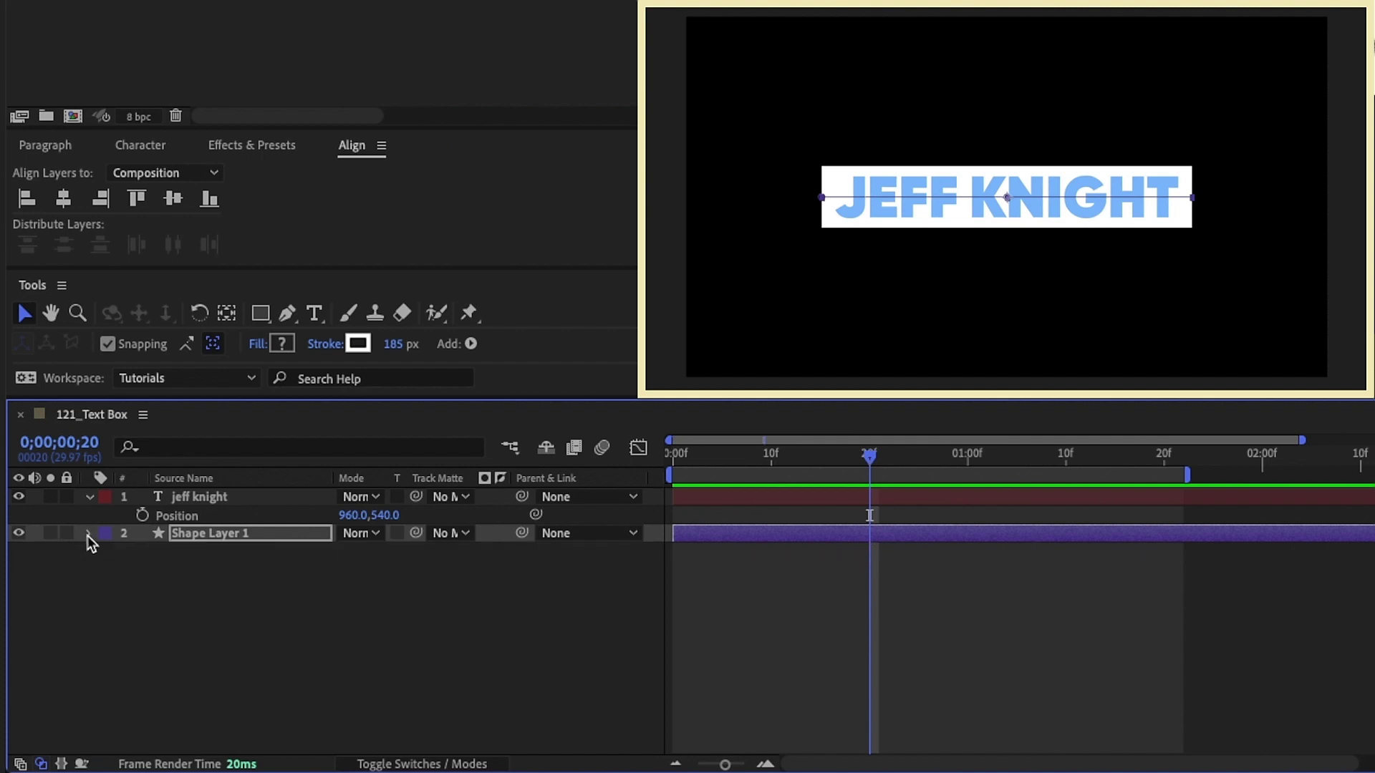
left_click(88, 534)
- Add an empty group named TEXT BOX and move Path 1 and Stroke 1 into it
left_click(500, 552)
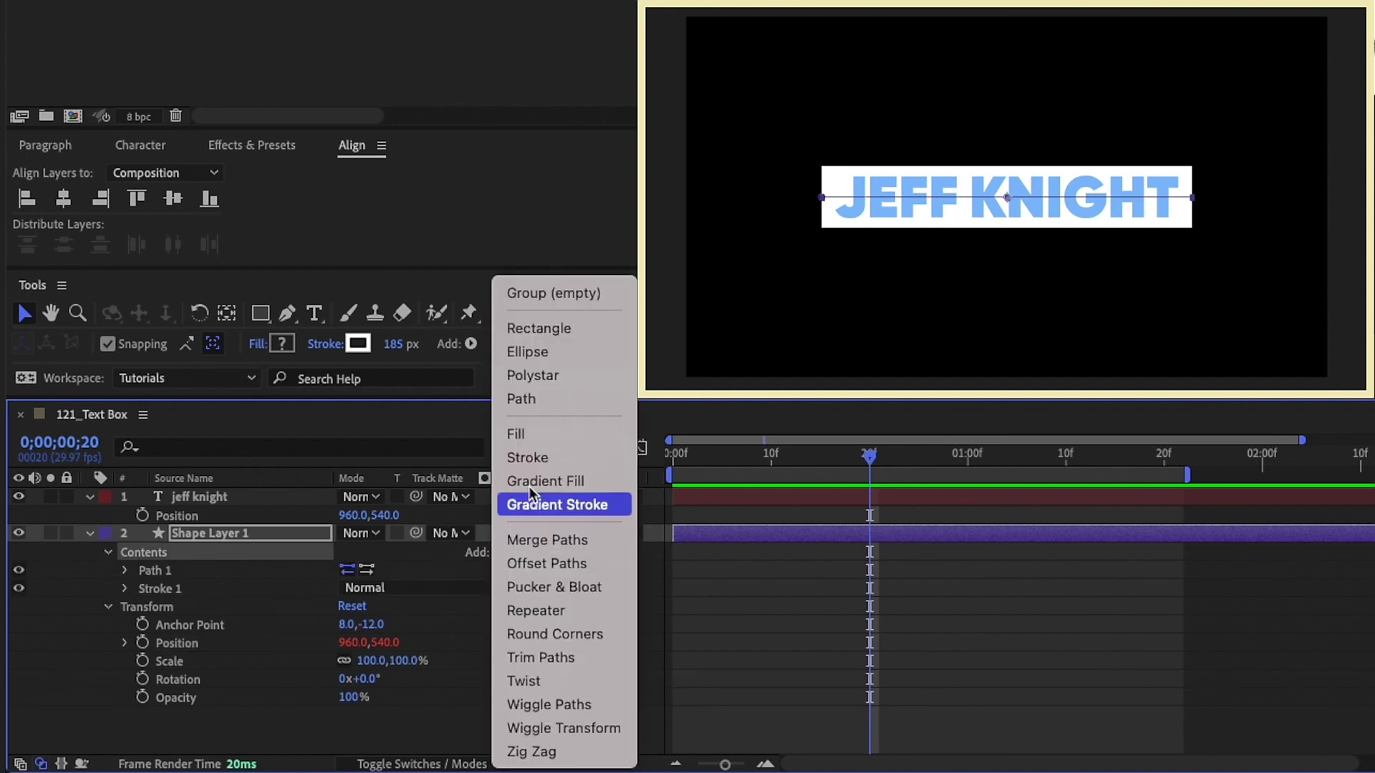
left_click(578, 293)
key("Return")
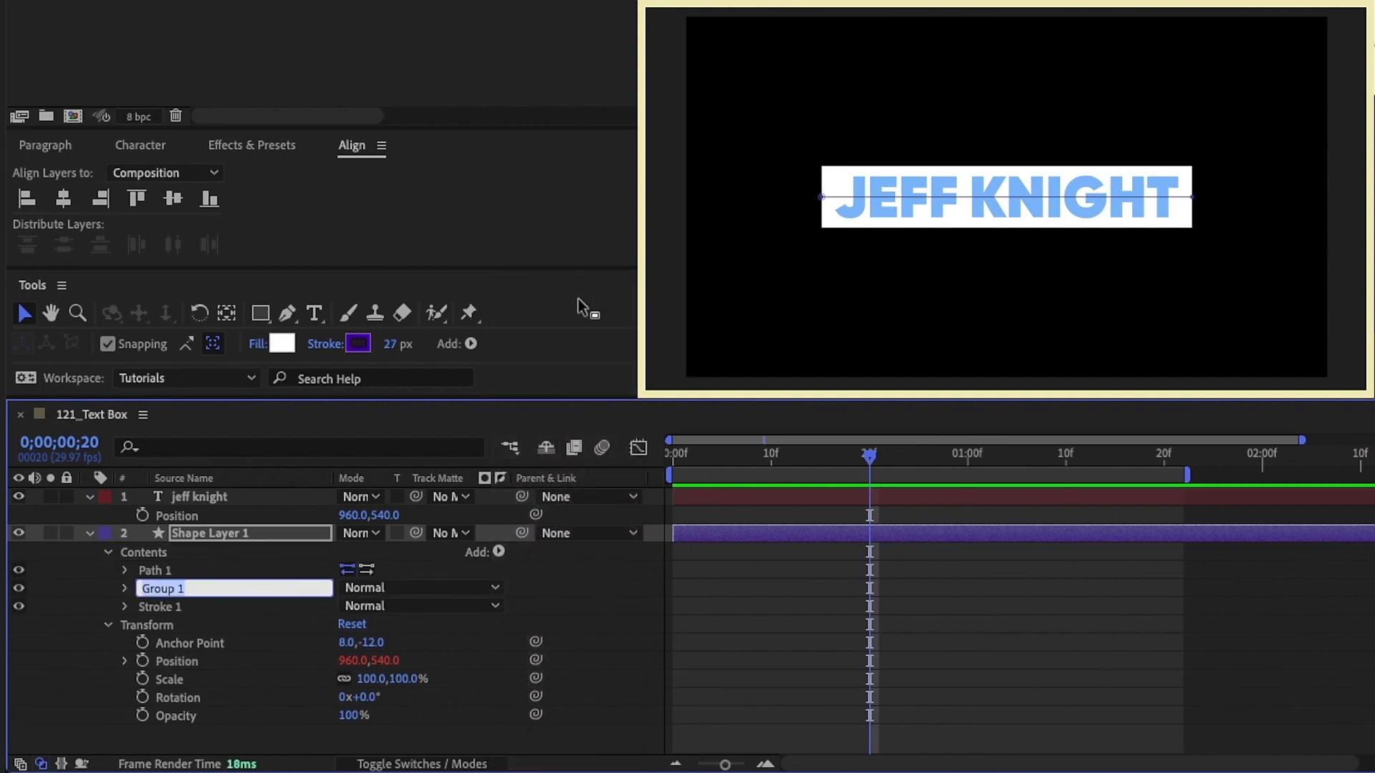
type("TEXT BOX")
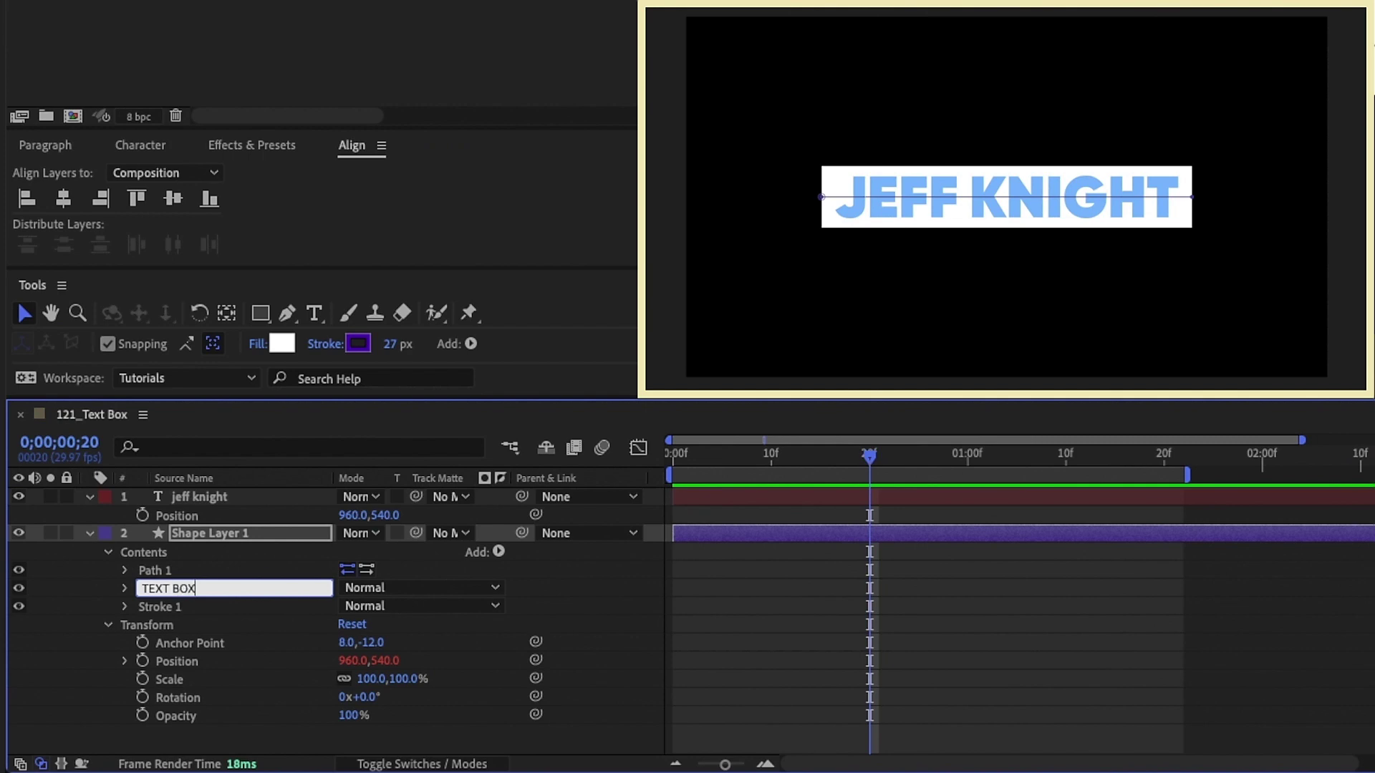
left_click(172, 569)
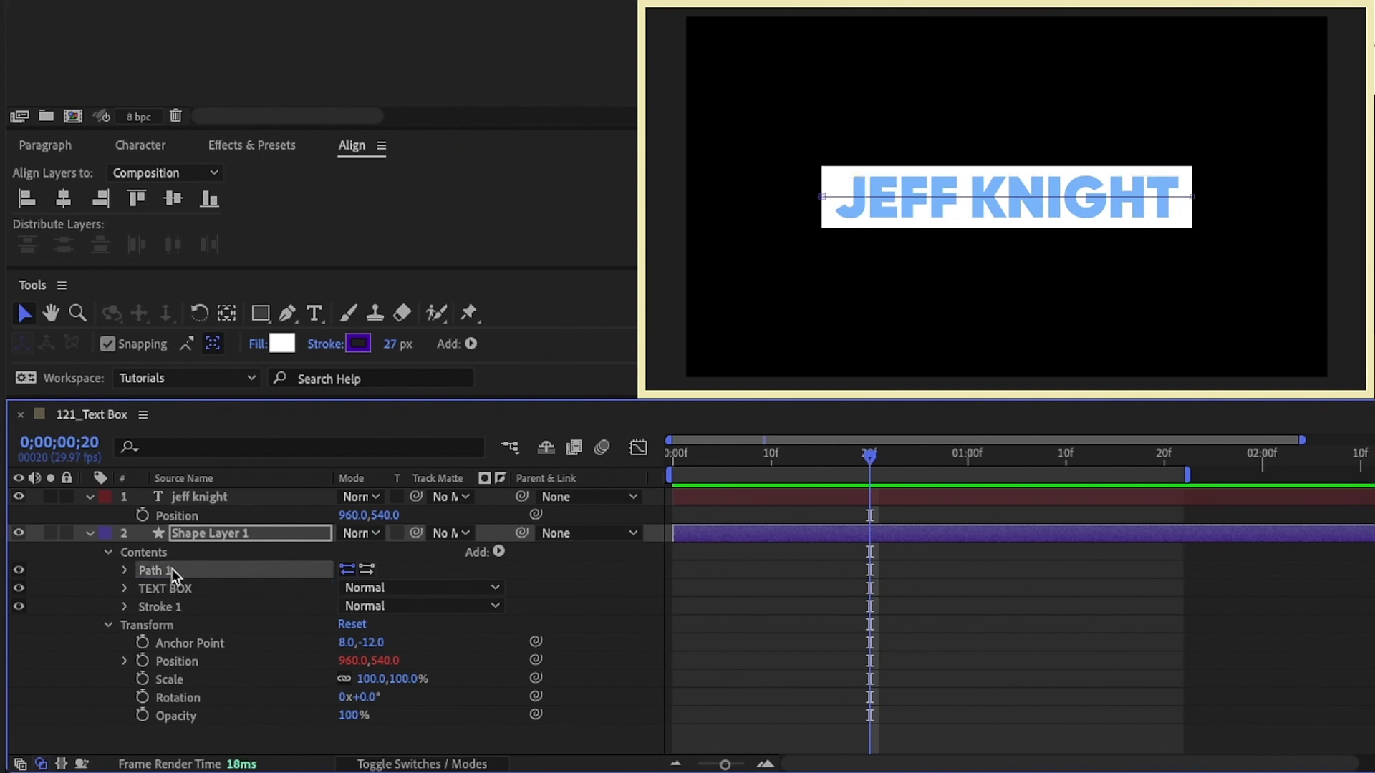
left_click(165, 606, "ctrl")
left_click_drag(165, 606, 164, 589)
left_click(126, 570)
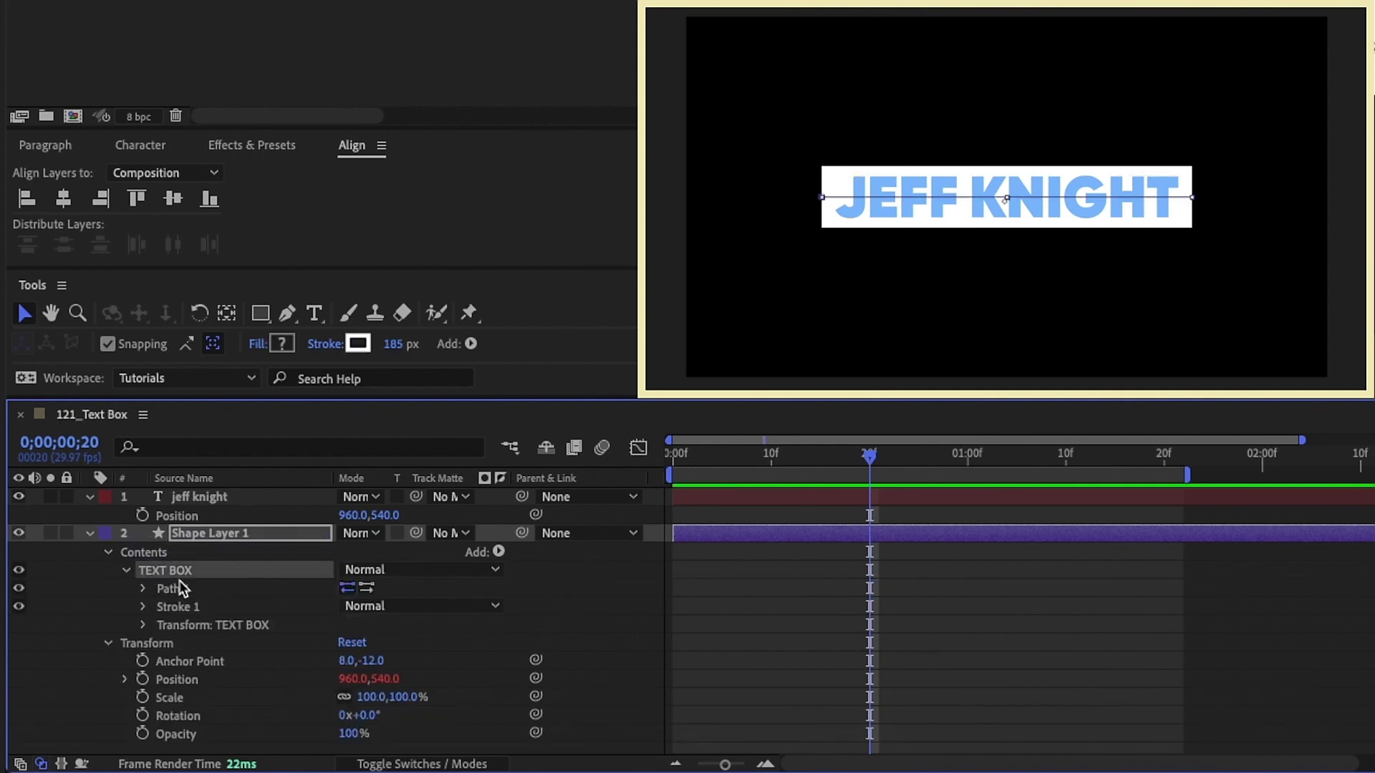
left_click(499, 552)
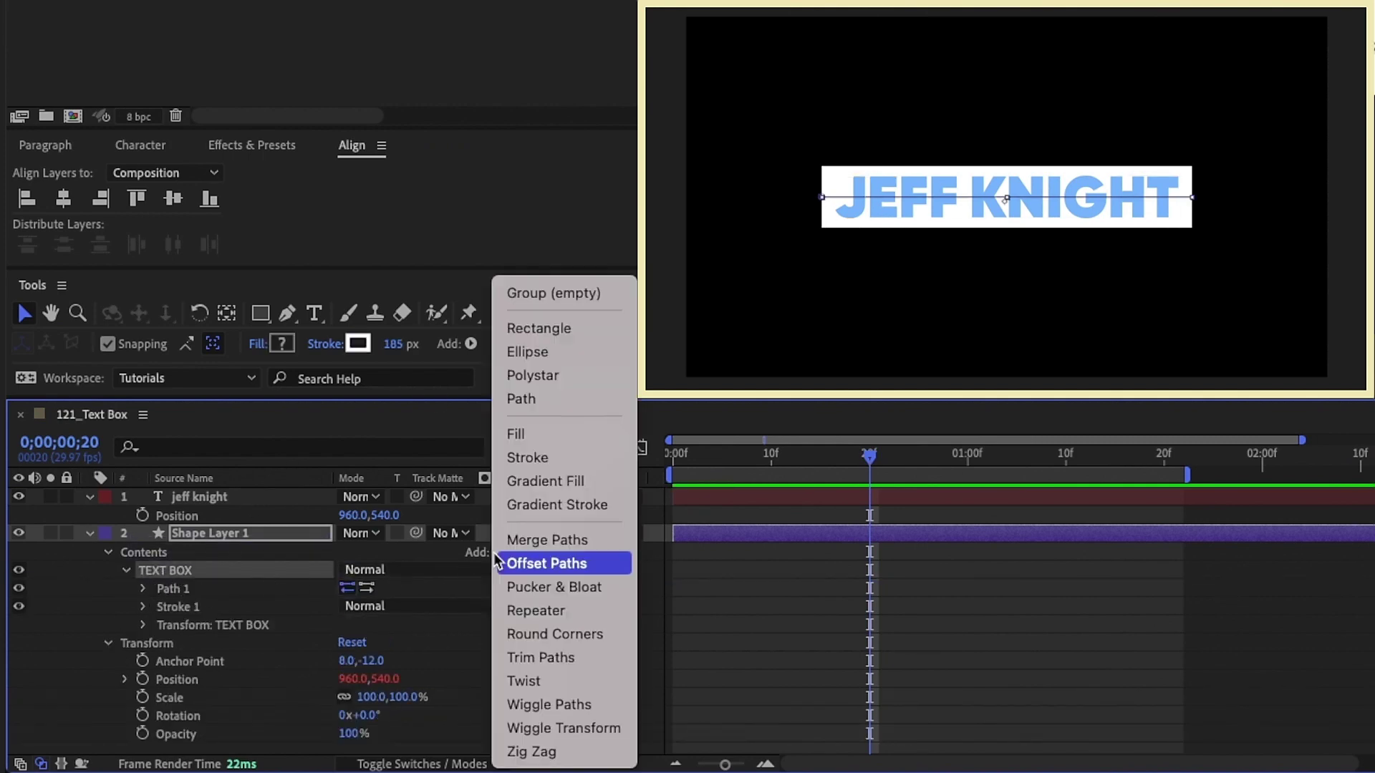
- Add Trim Paths to TEXT BOX and key End from 0% at frame 0 to 100% at frame 11
left_click(543, 663)
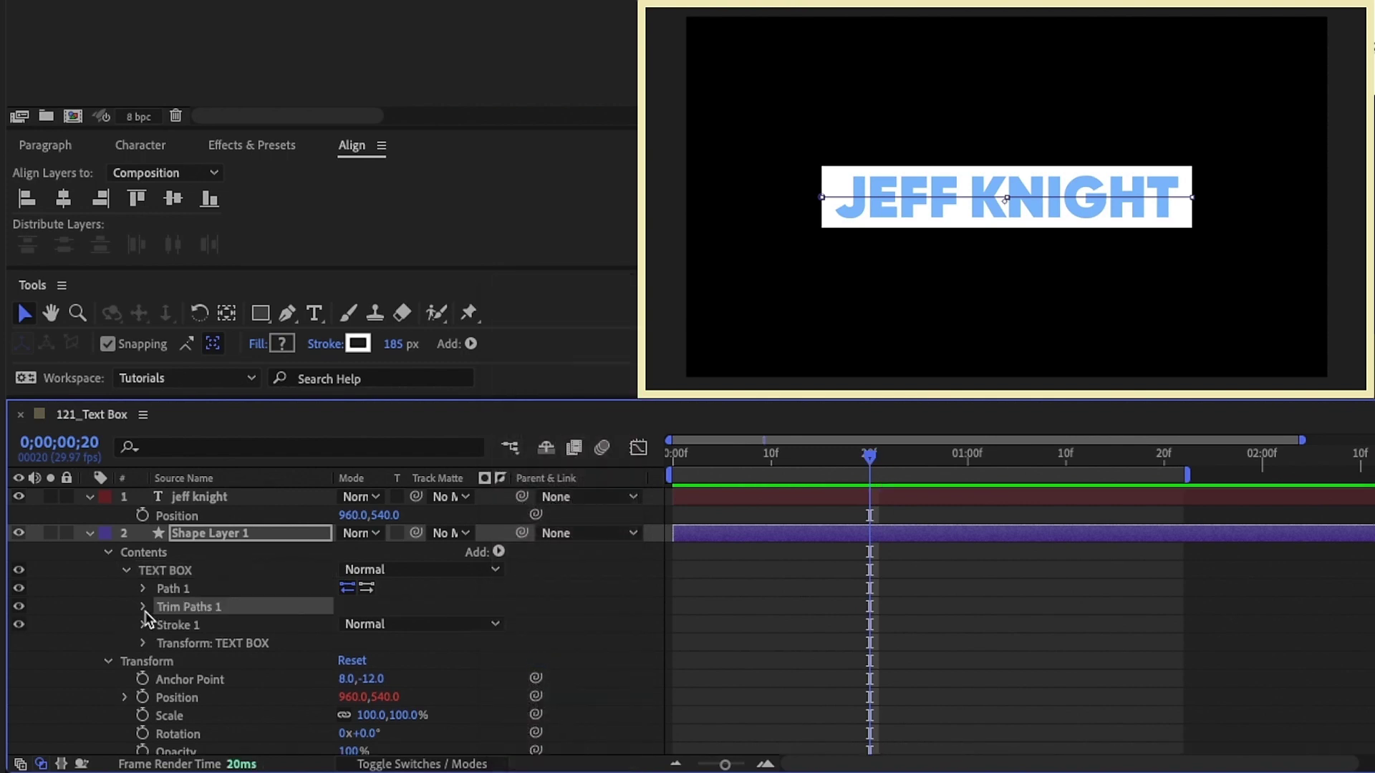
left_click(144, 607)
left_click_drag(701, 466, 673, 466)
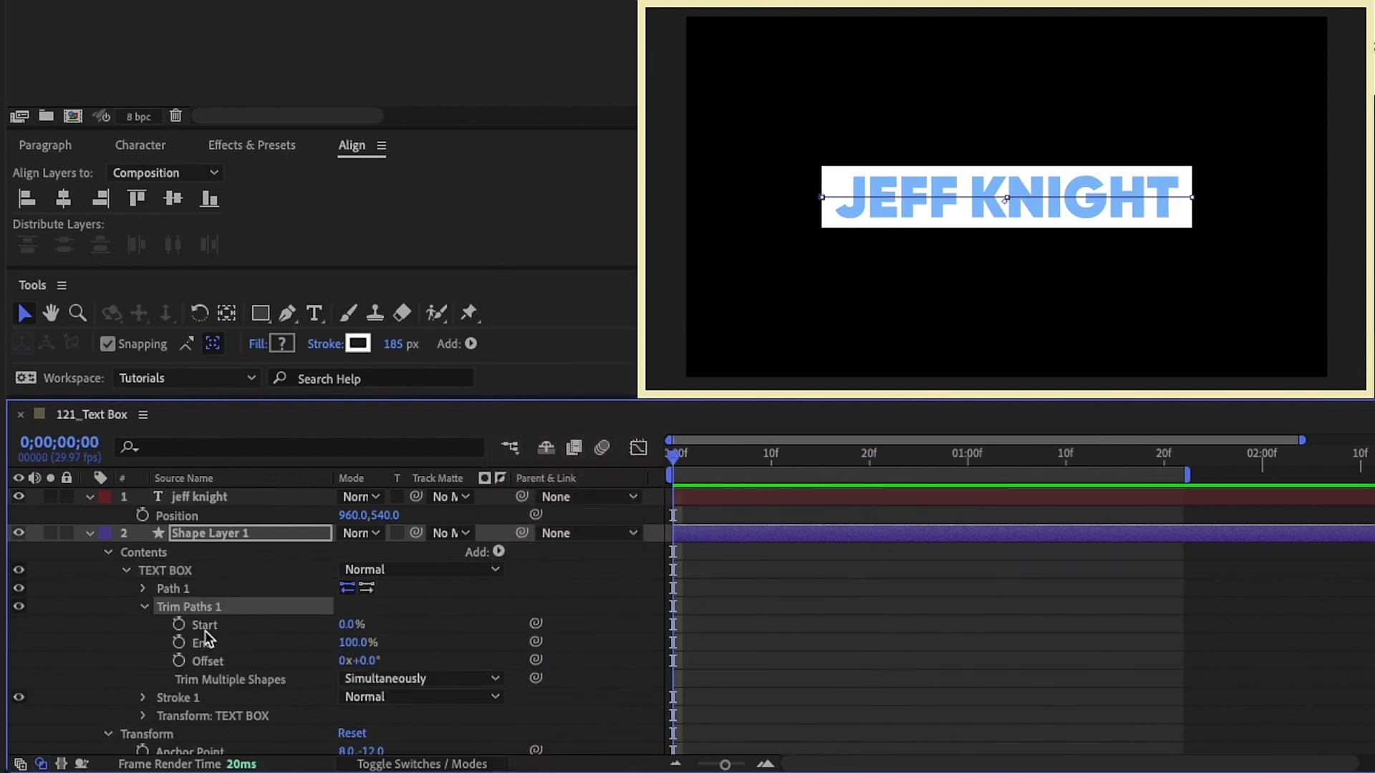
left_click(180, 643)
left_click_drag(674, 642, 780, 643)
left_click(346, 642)
type("0")
key("Return")
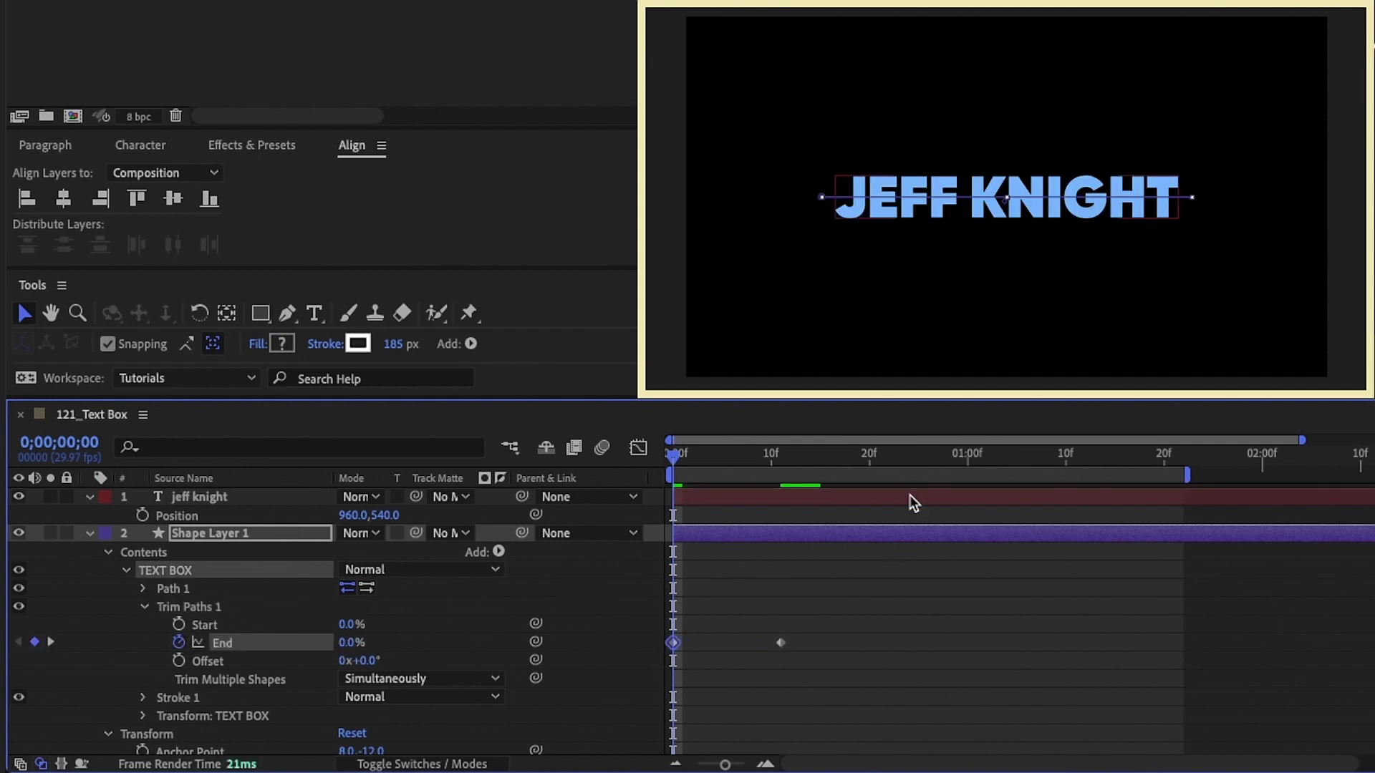
left_click(681, 462)
left_click_drag(680, 466, 781, 462)
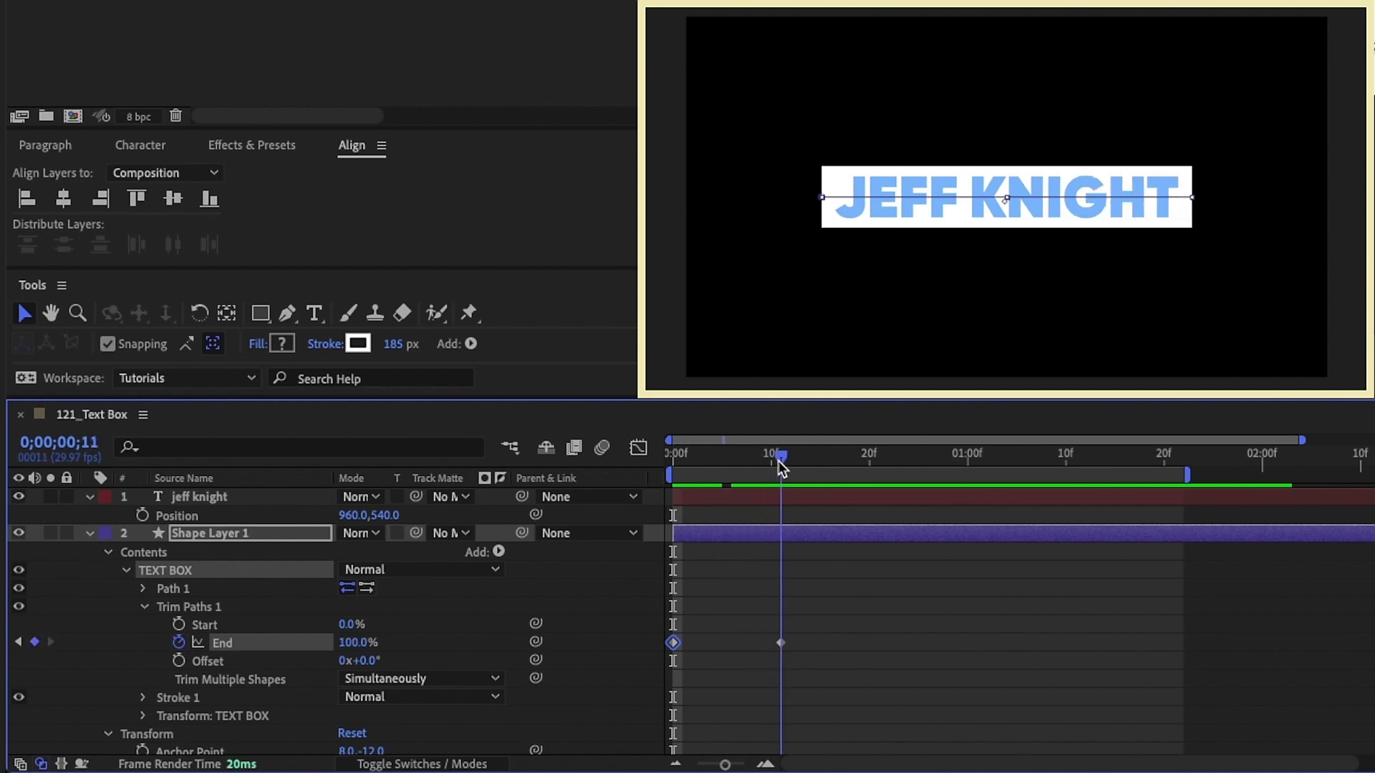
- Key Trim Paths Start from frame 11 to 100% at frame 21, end the work area there, and preview
left_click(179, 625)
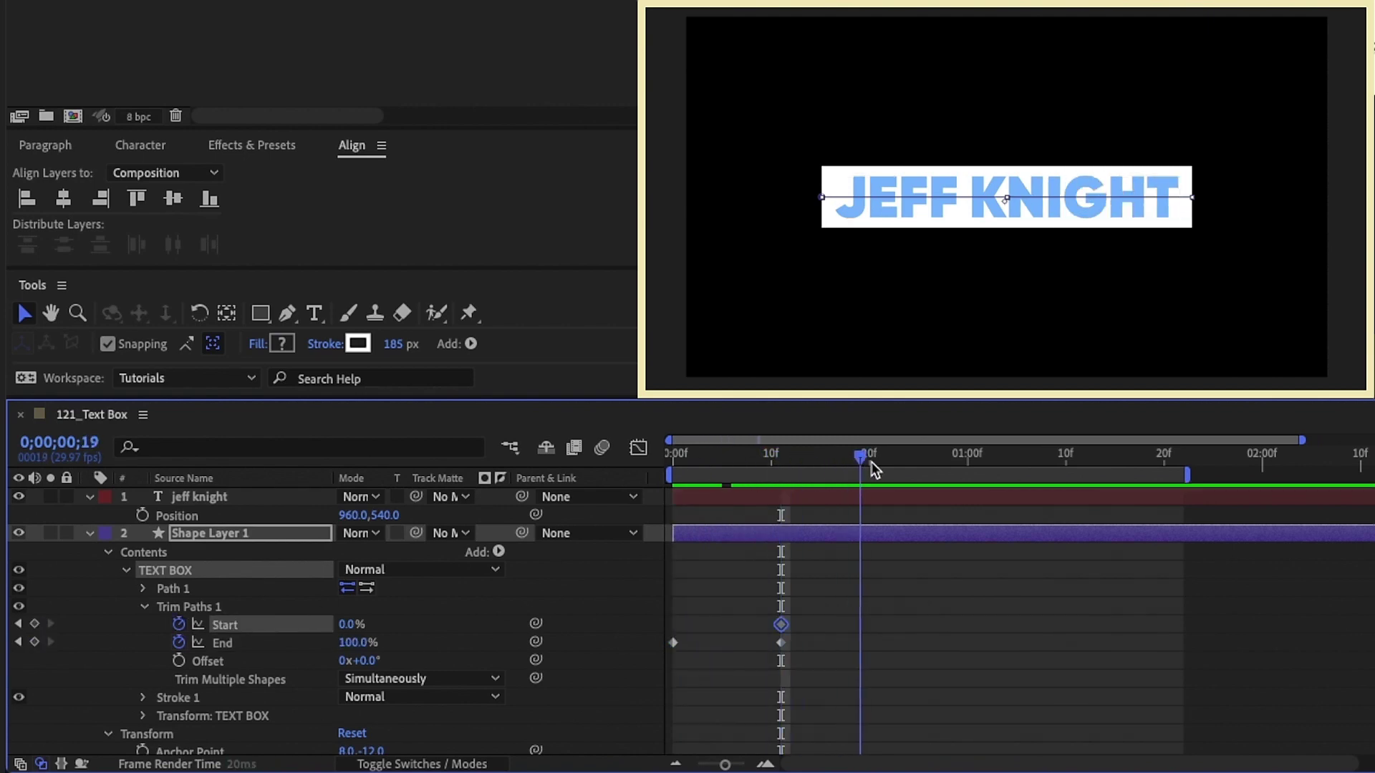
left_click_drag(873, 464, 880, 466)
left_click(358, 627)
type("100")
key("Return")
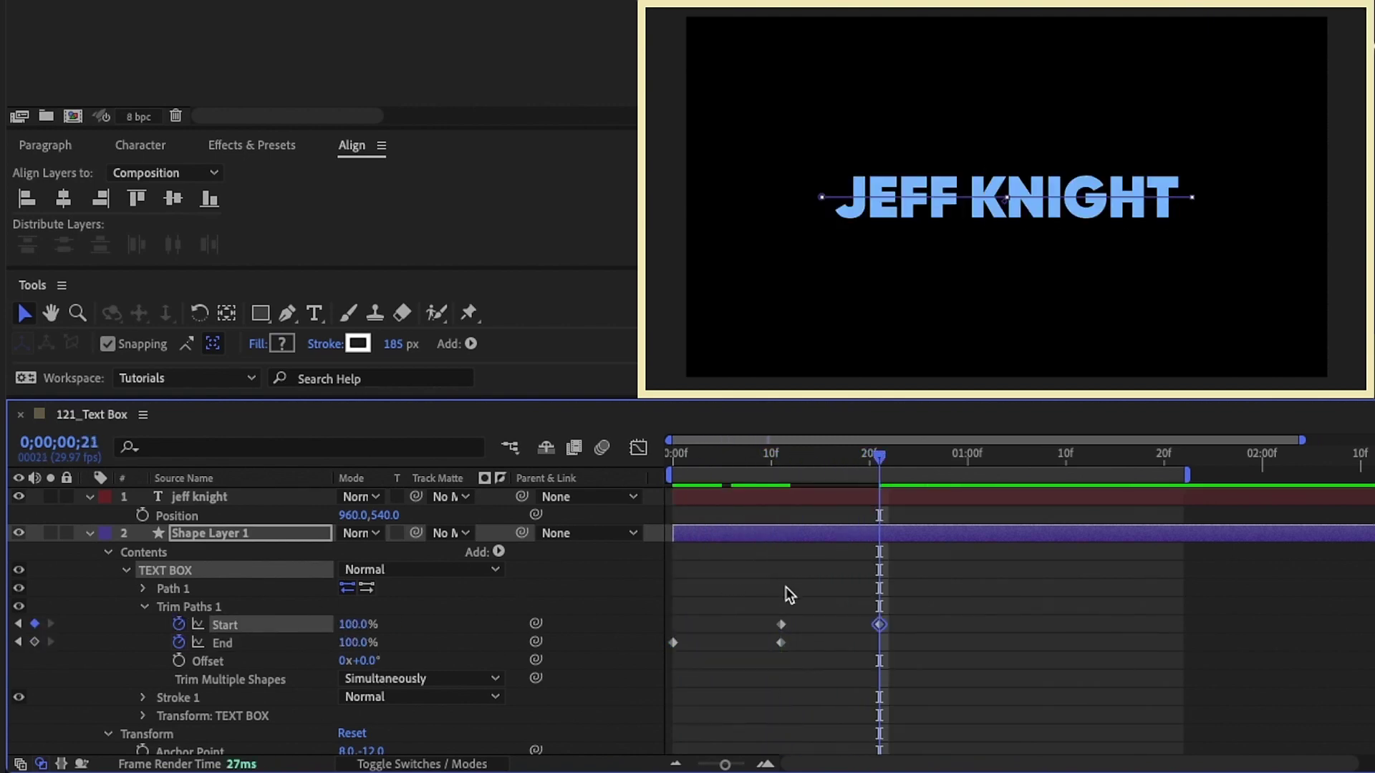
key("n")
key("space")
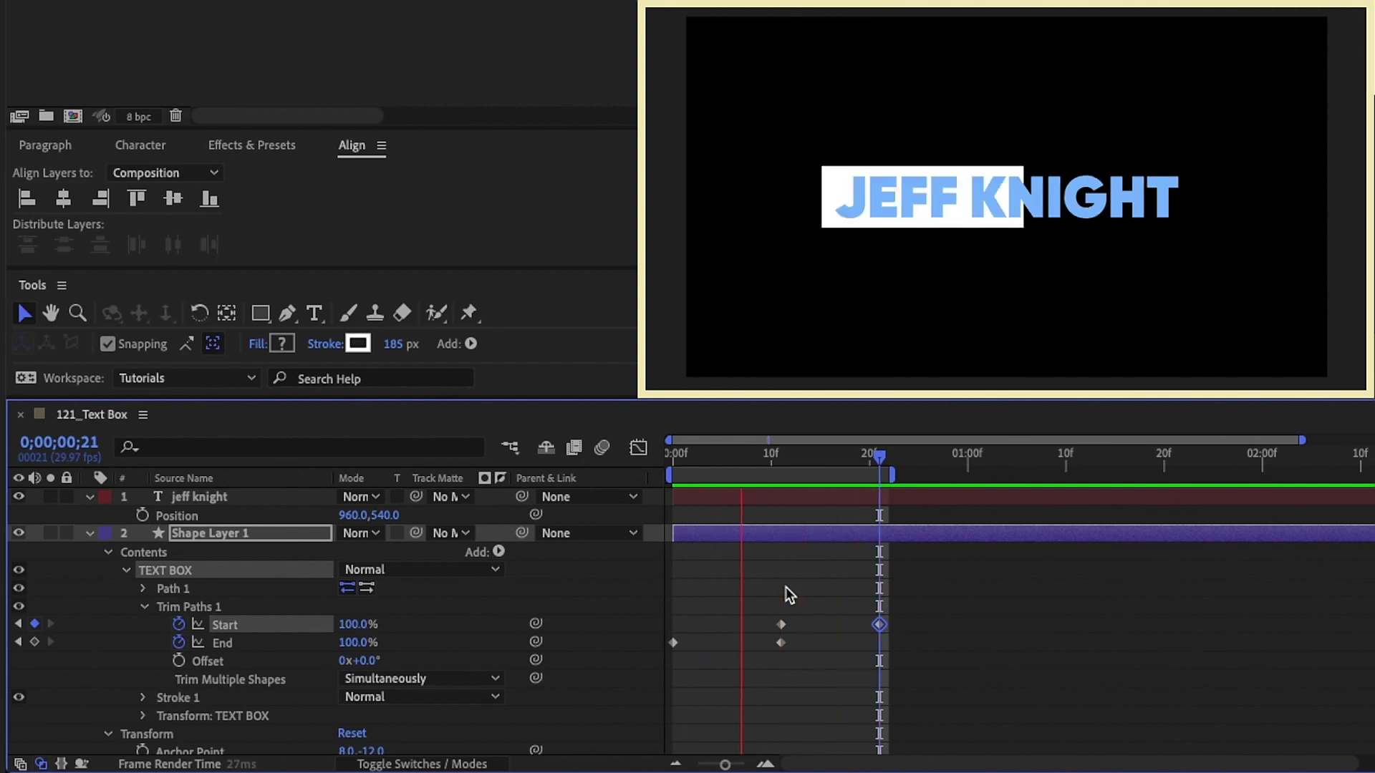
- Shift the Start keyframes later, extend the work area past one second, then delete them
left_click_drag(933, 595, 763, 629)
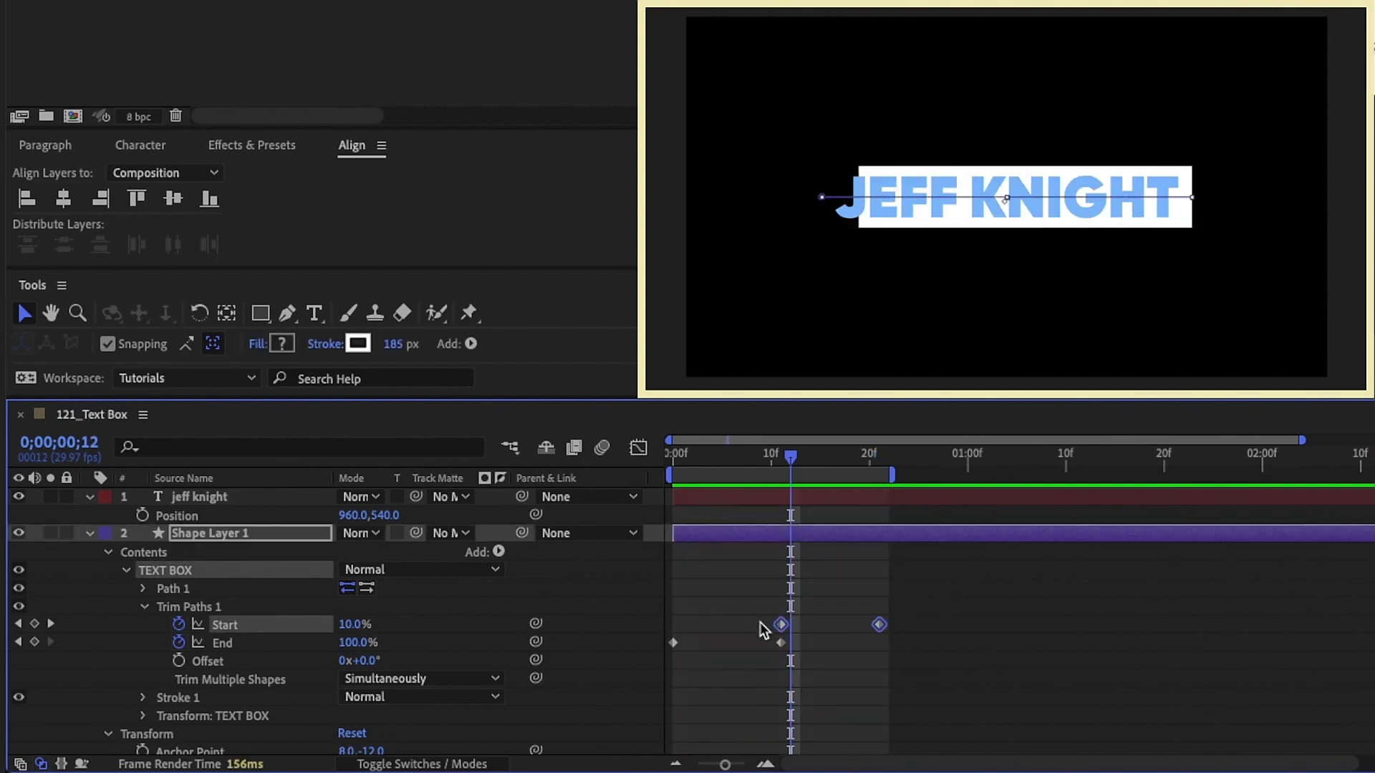
left_click_drag(881, 627, 945, 630)
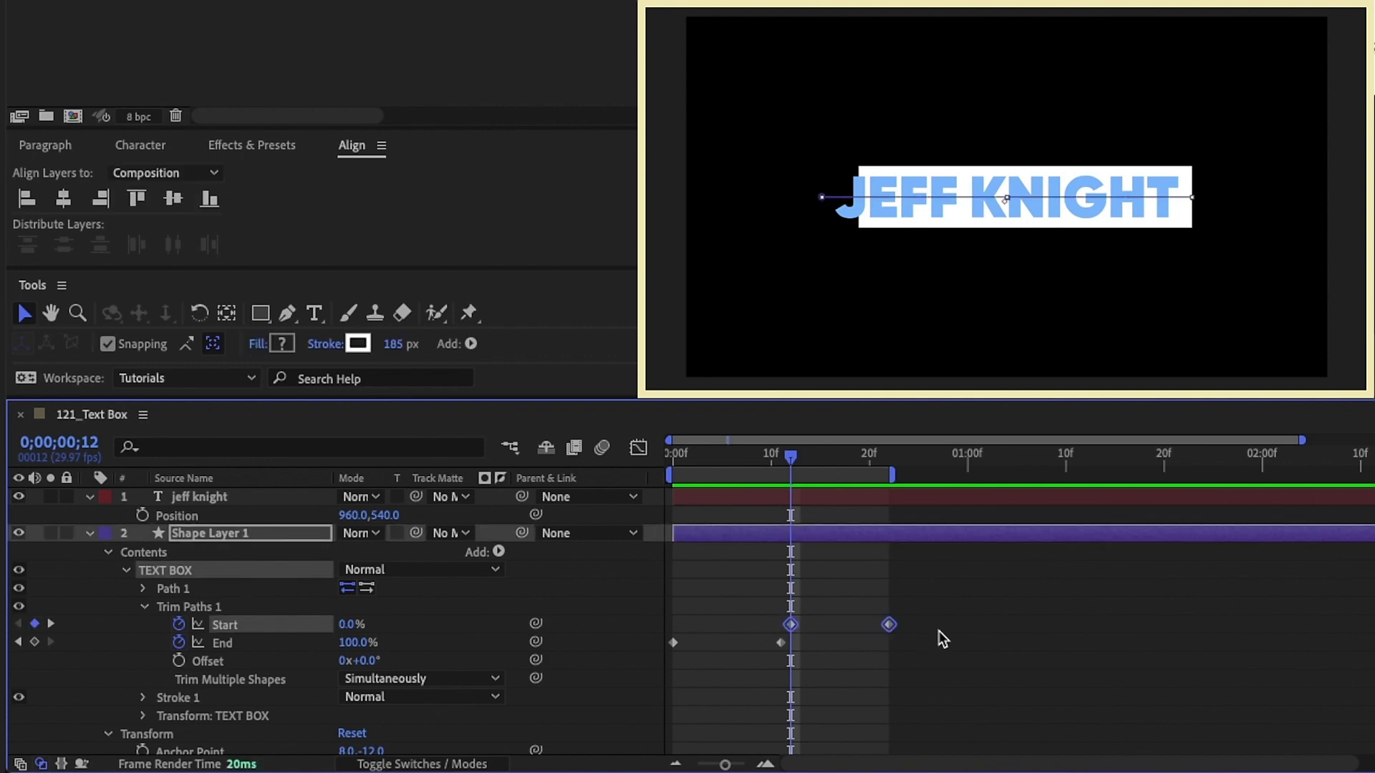
left_click_drag(891, 474, 999, 474)
left_click_drag(672, 453, 782, 457)
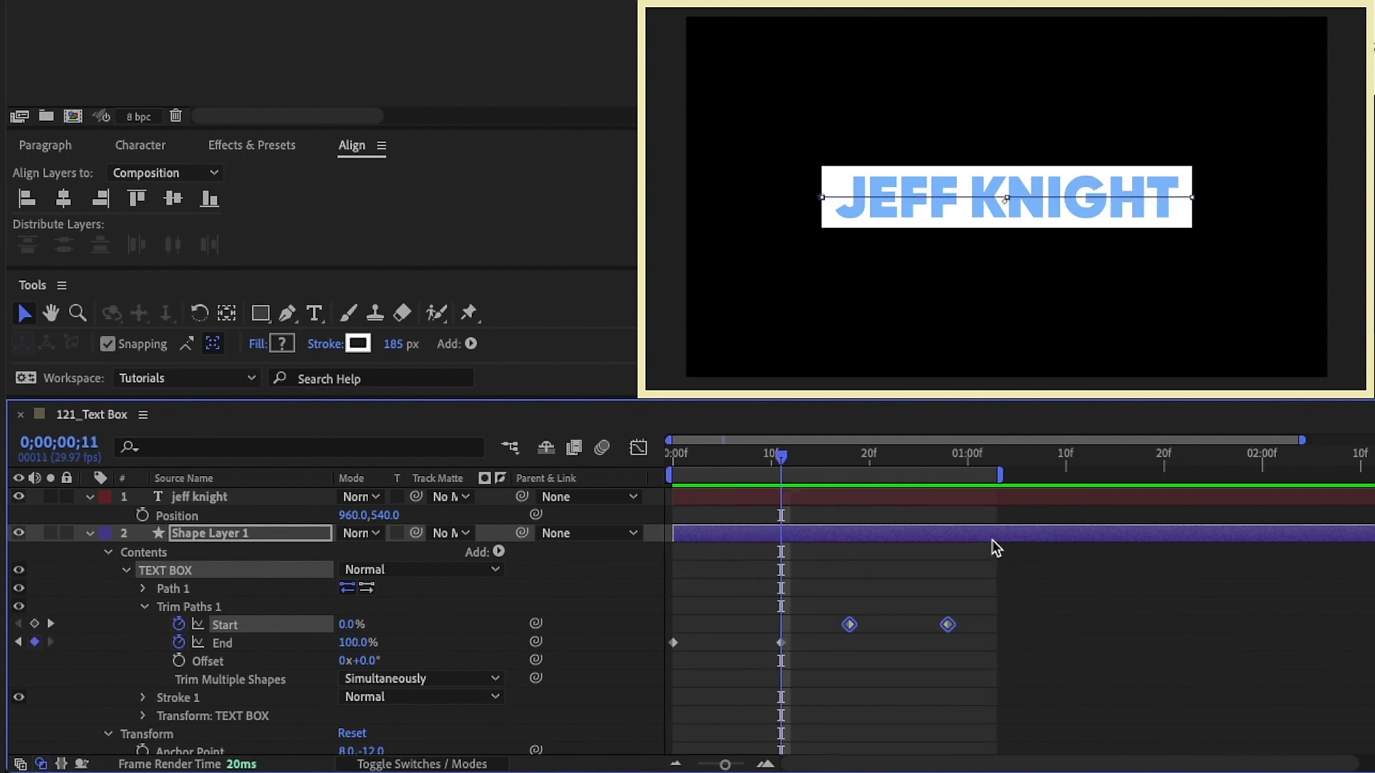
key("Delete")
- Copy the End keyframes, paste them at frame 14, and time-reverse them
key("Page_Down")
key("Page_Down")
key("Page_Down")
left_click(779, 634)
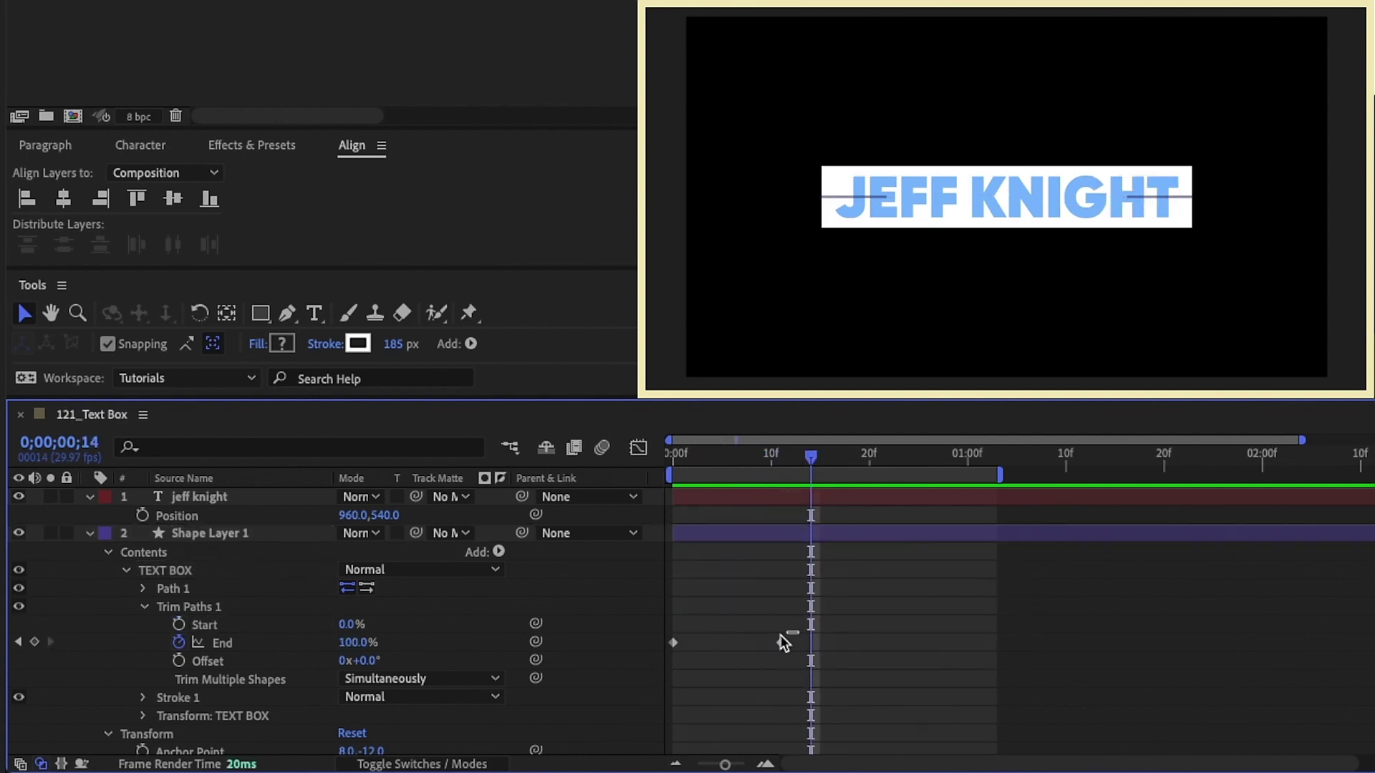
left_click_drag(796, 633, 667, 644)
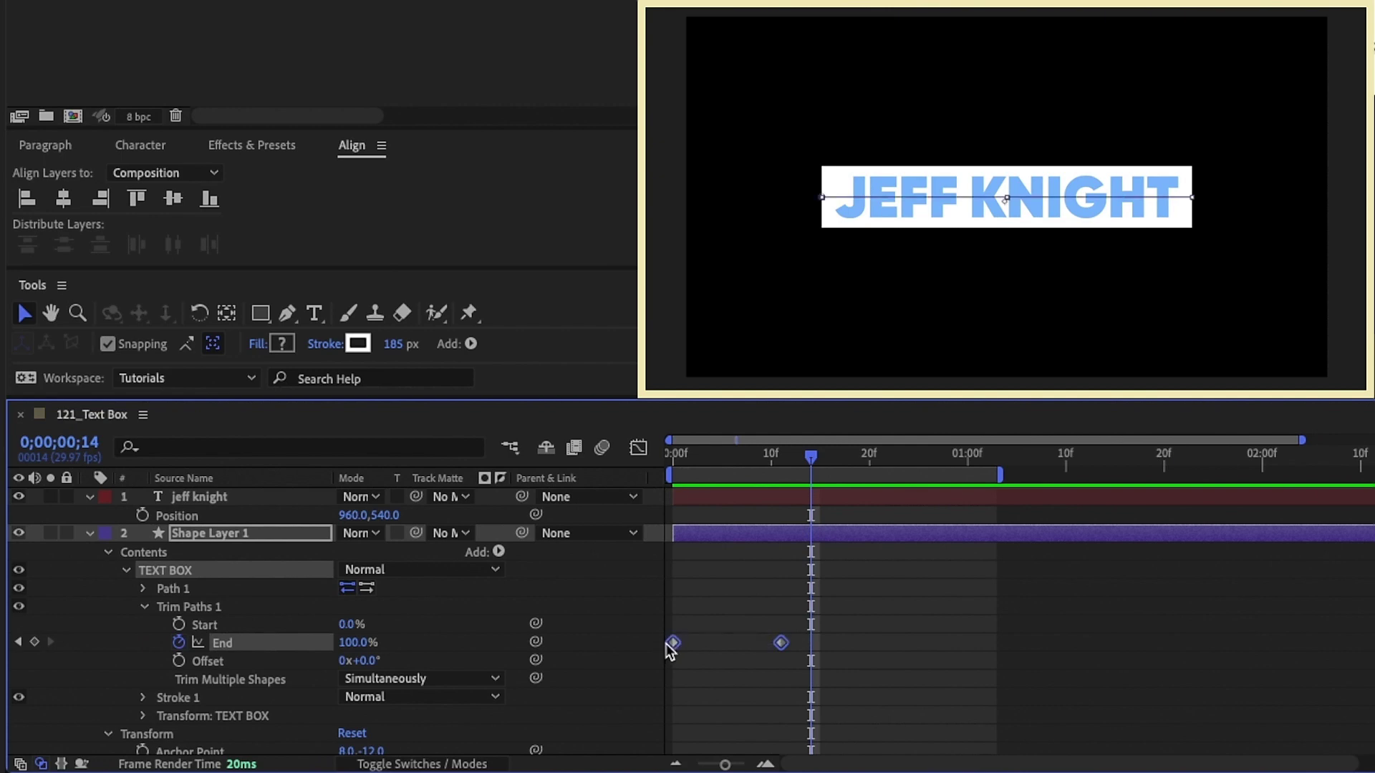
key("ctrl+c")
key("ctrl+v")
right_click(810, 644)
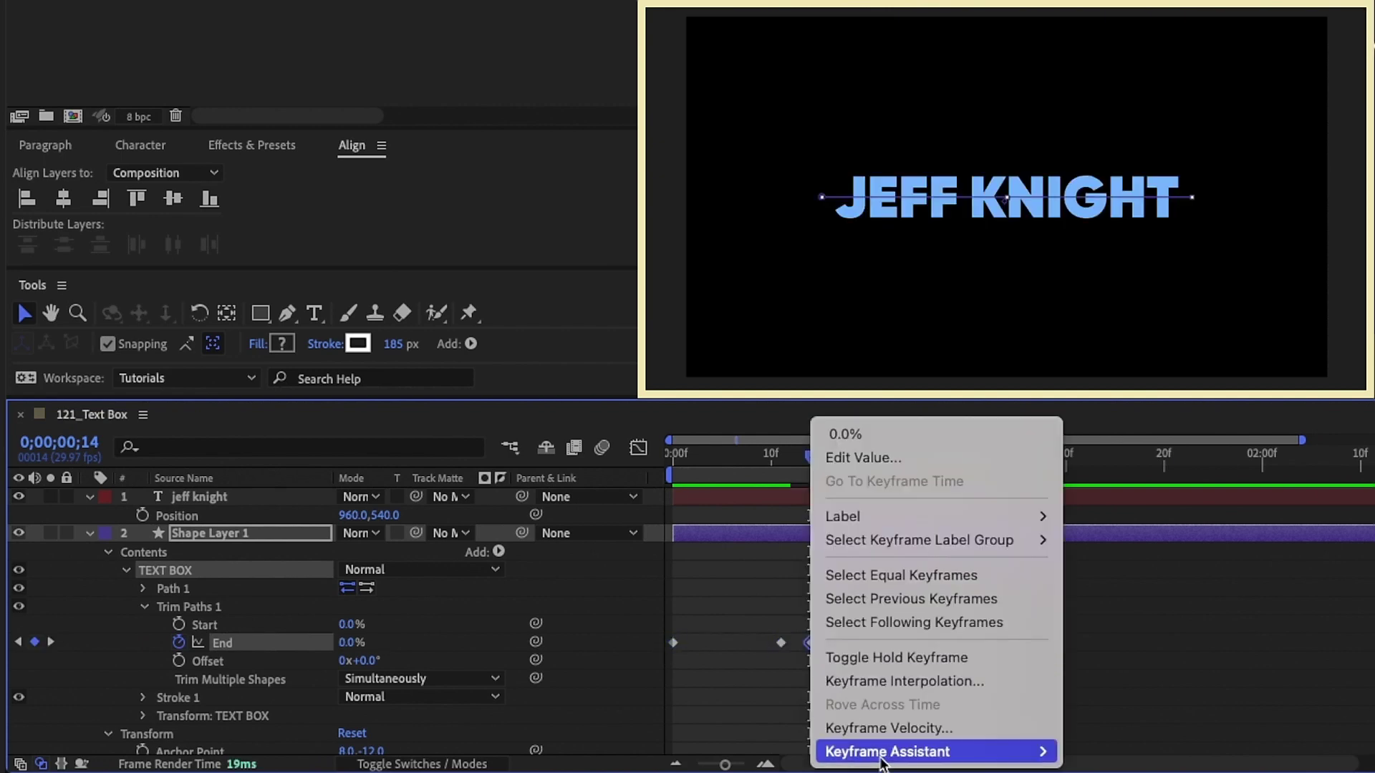
mouse_move(885, 752)
left_click(1128, 751)
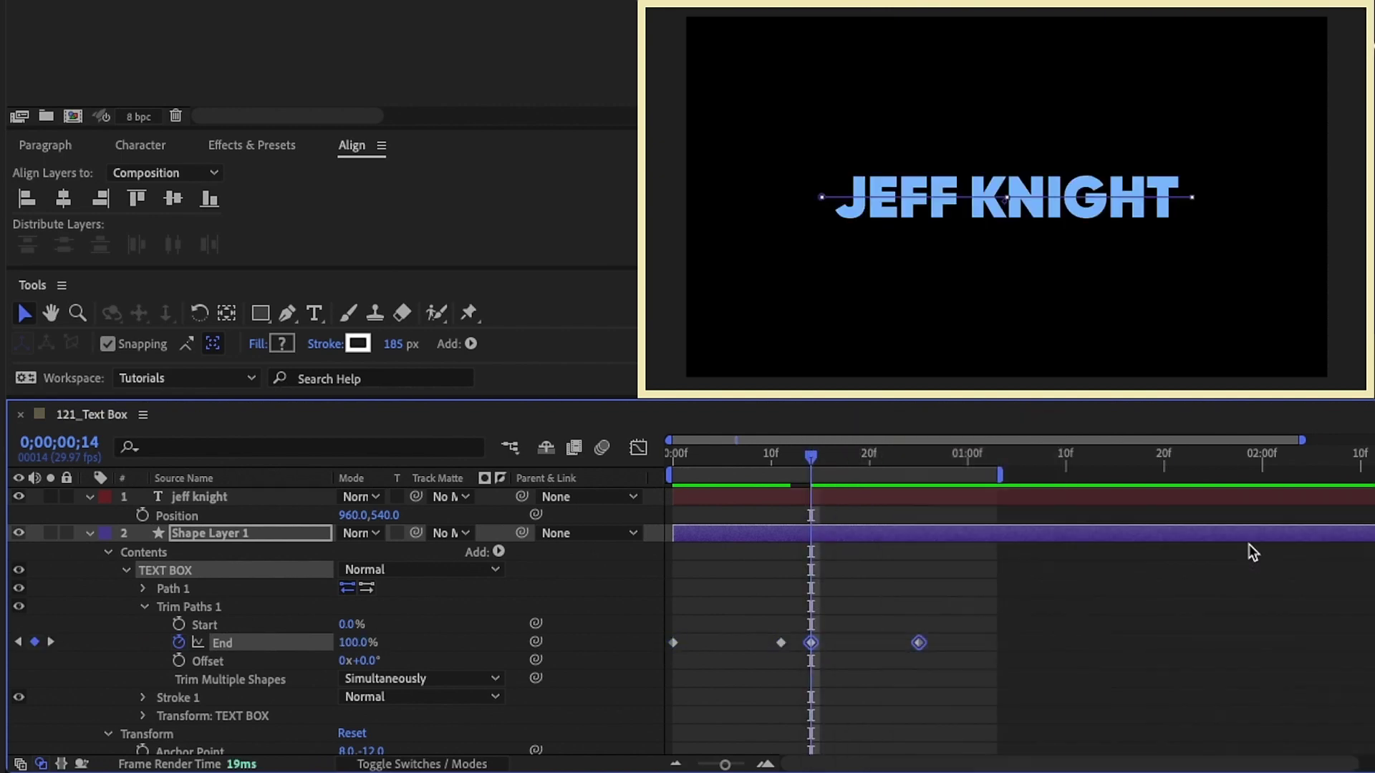
left_click(1063, 464)
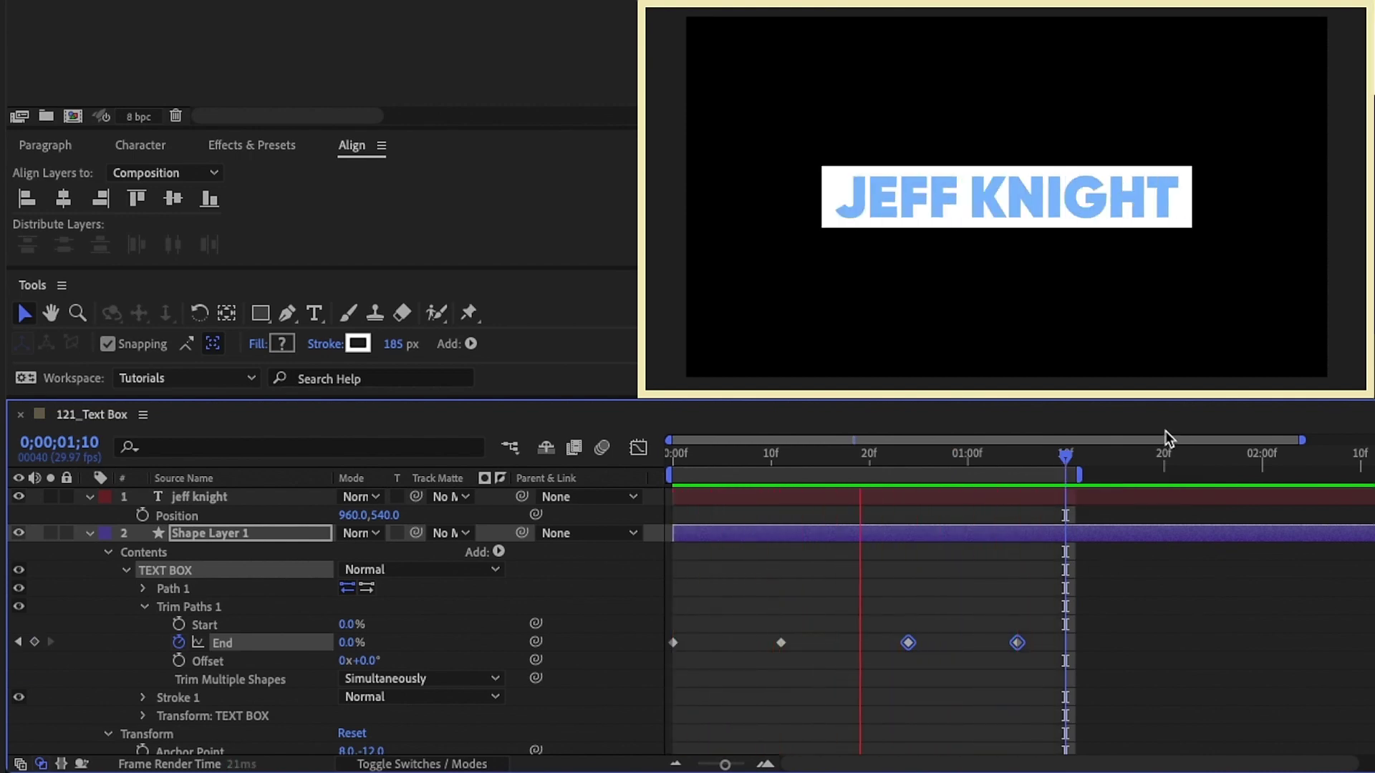
- Key Trim Paths Start from 0% at 0;24 to 100% at 1;05 and preview the wipe
left_click(907, 453)
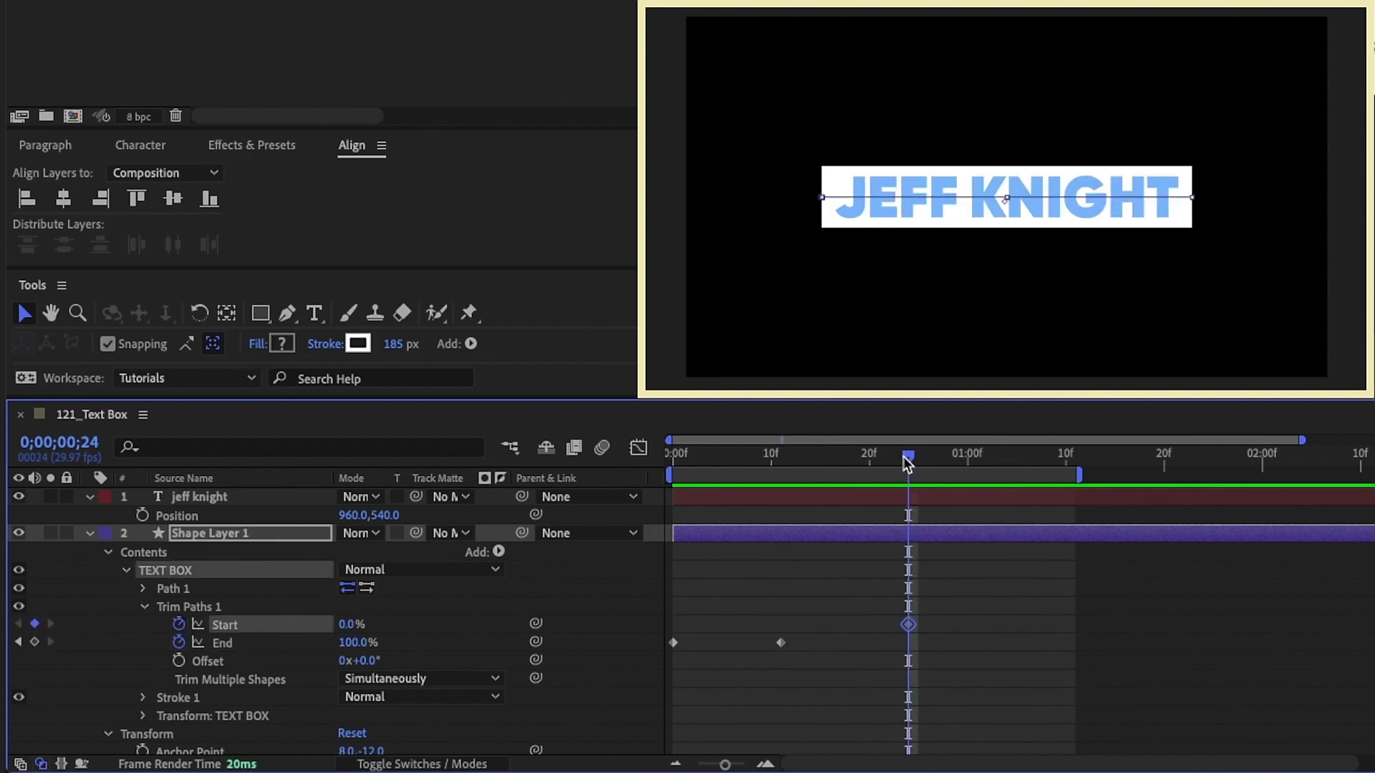
left_click_drag(907, 462, 1015, 466)
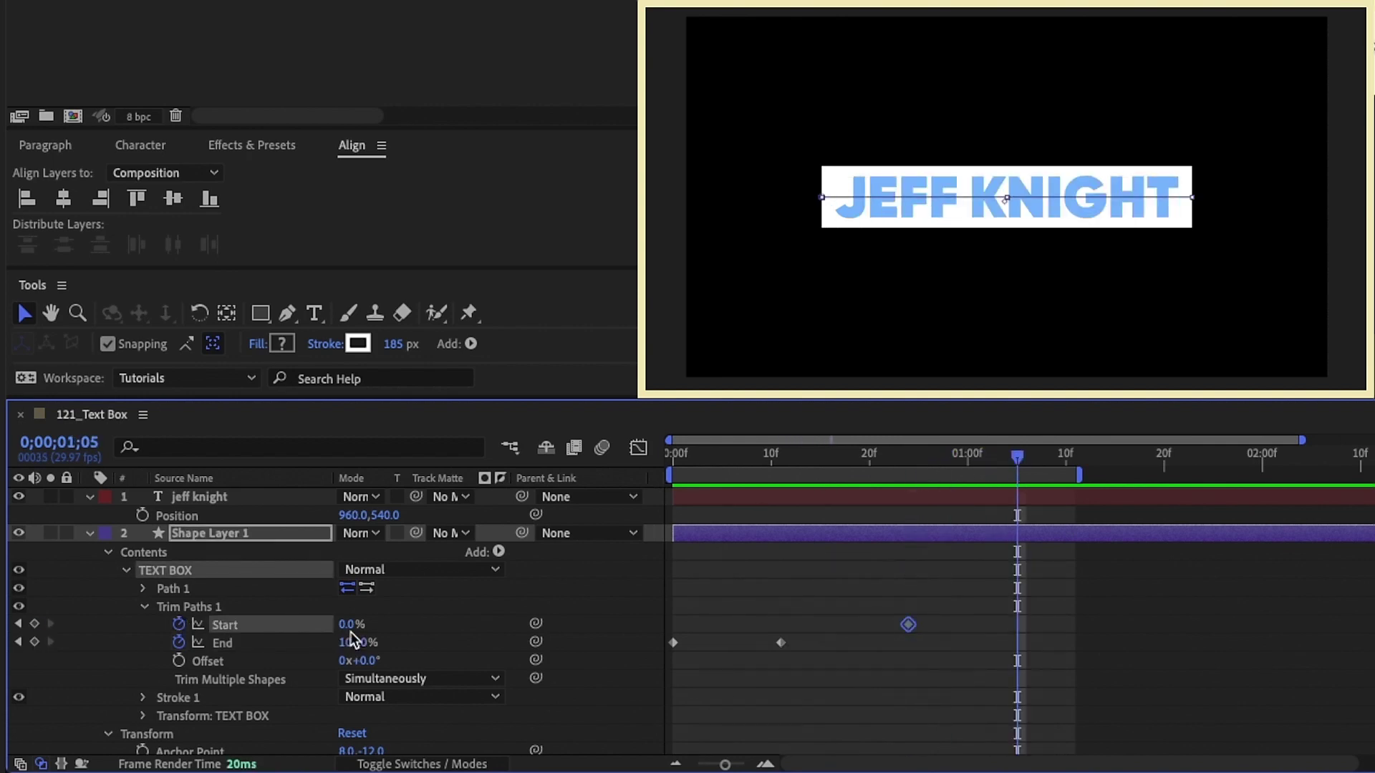
left_click_drag(351, 624, 737, 584)
key("space")
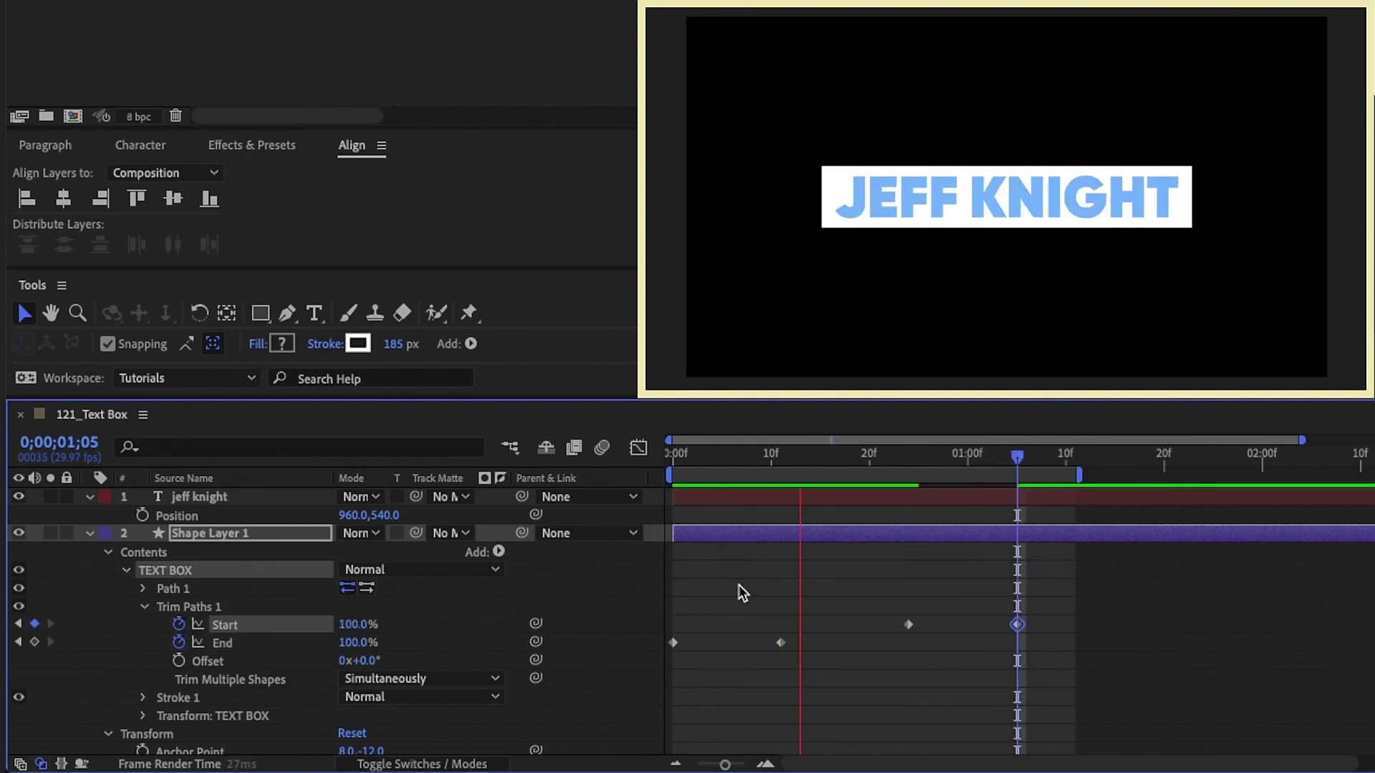
key("space")
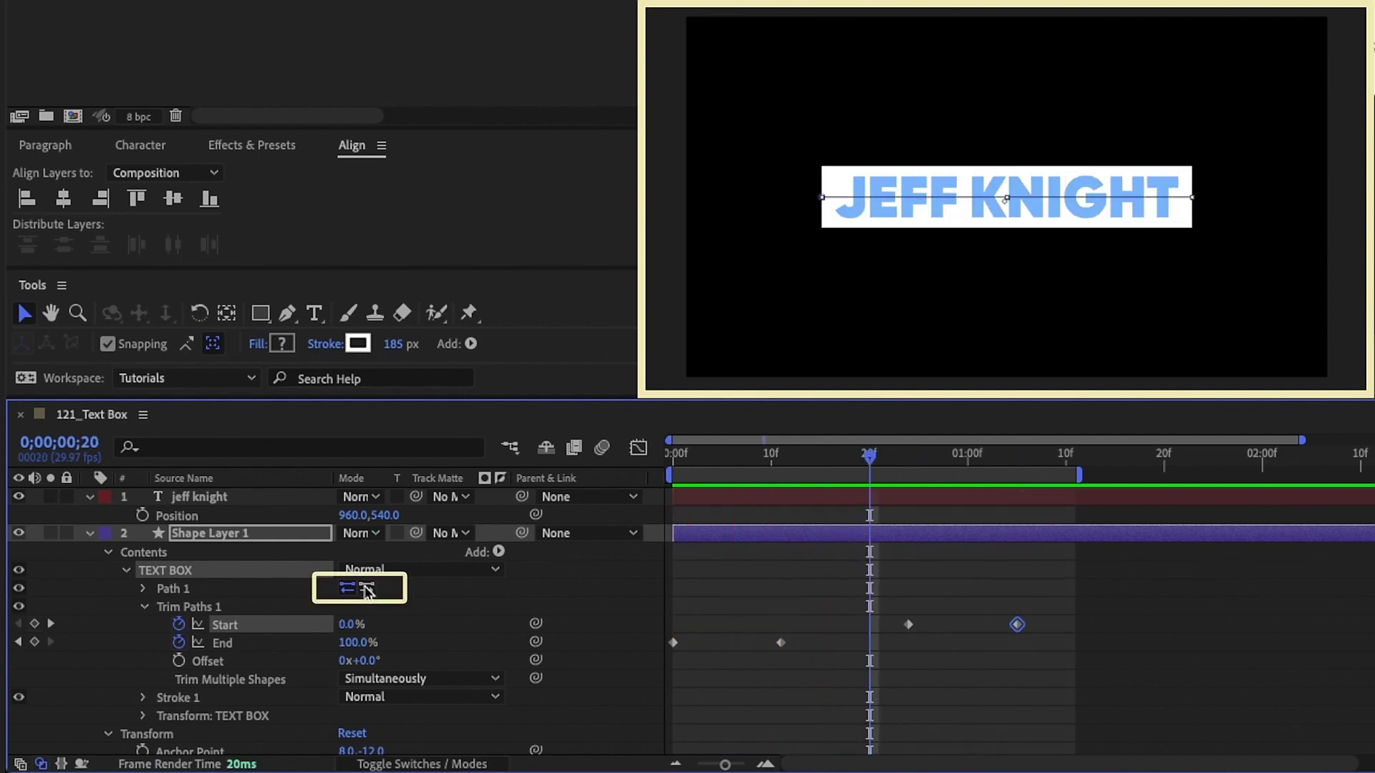
key("space")
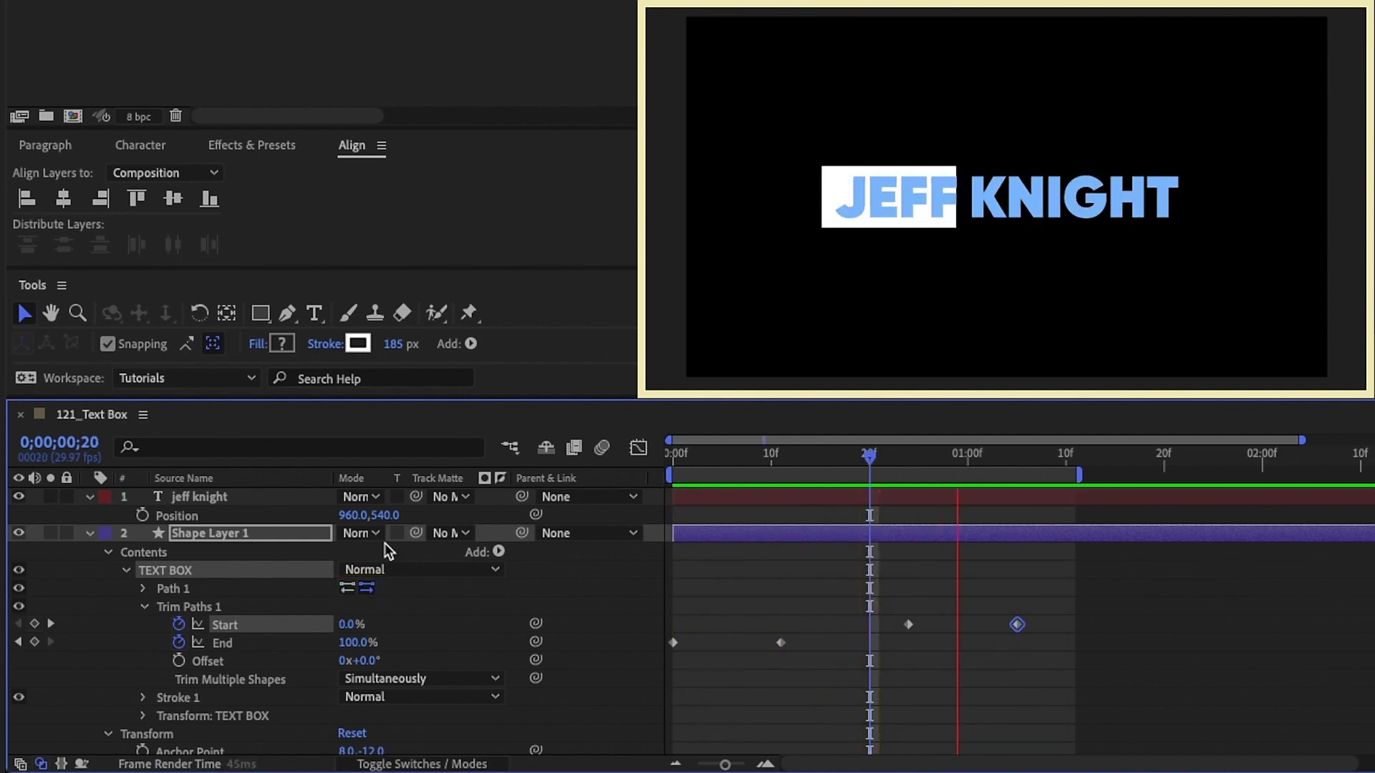
key("space")
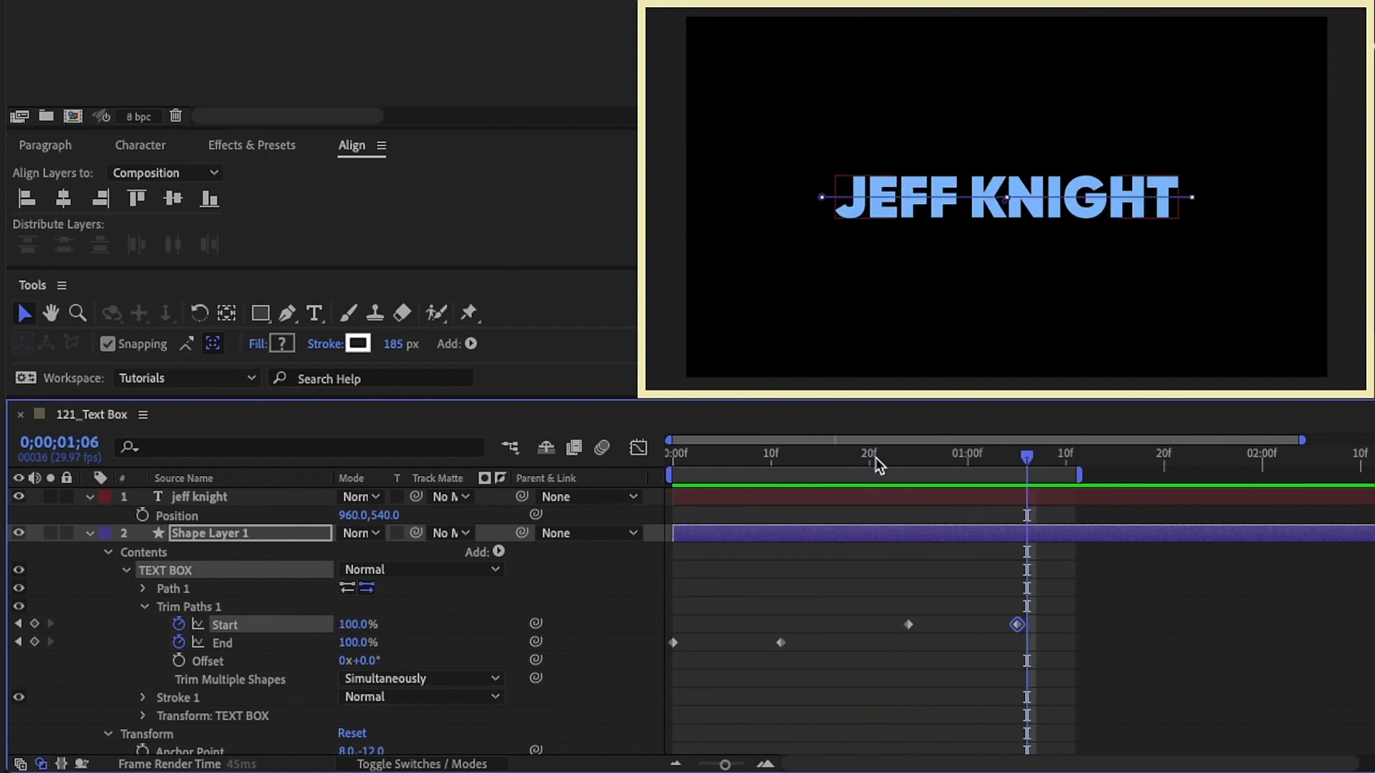
- Return to frame 19 with the box fully shown and reveal the stroke settings
left_click(863, 462)
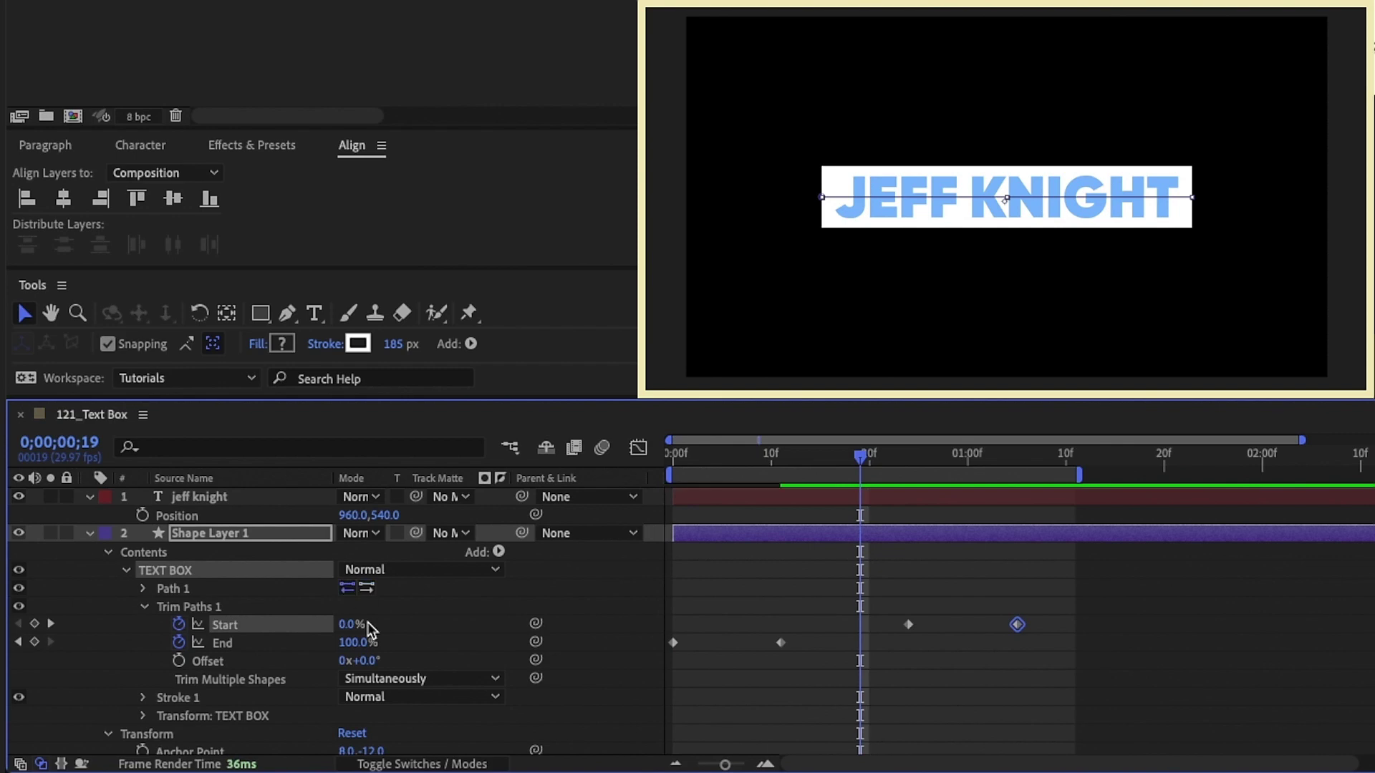
left_click(143, 697)
scroll(211, 689, "down", 3)
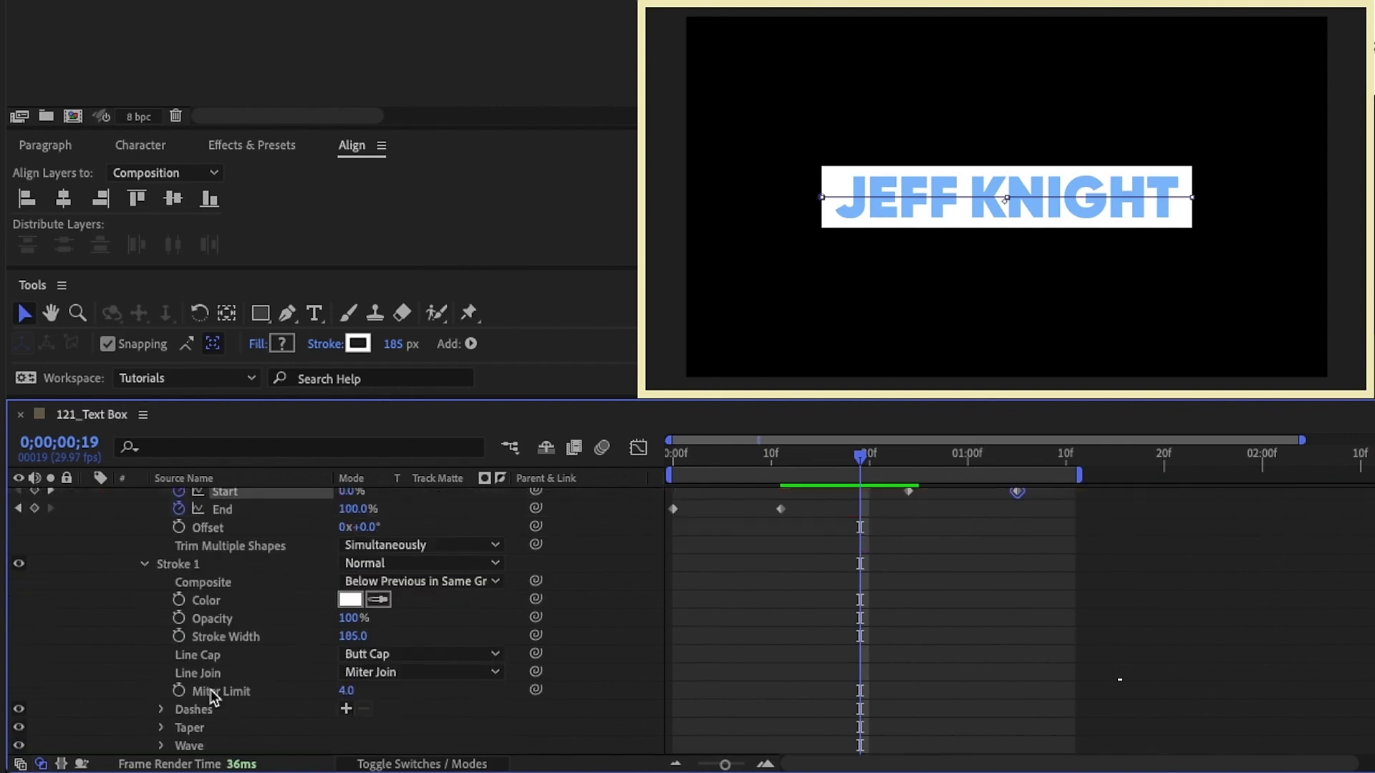
- Try Round Cap ends on the text box stroke and preview the animation
left_click(423, 653)
left_click(415, 699)
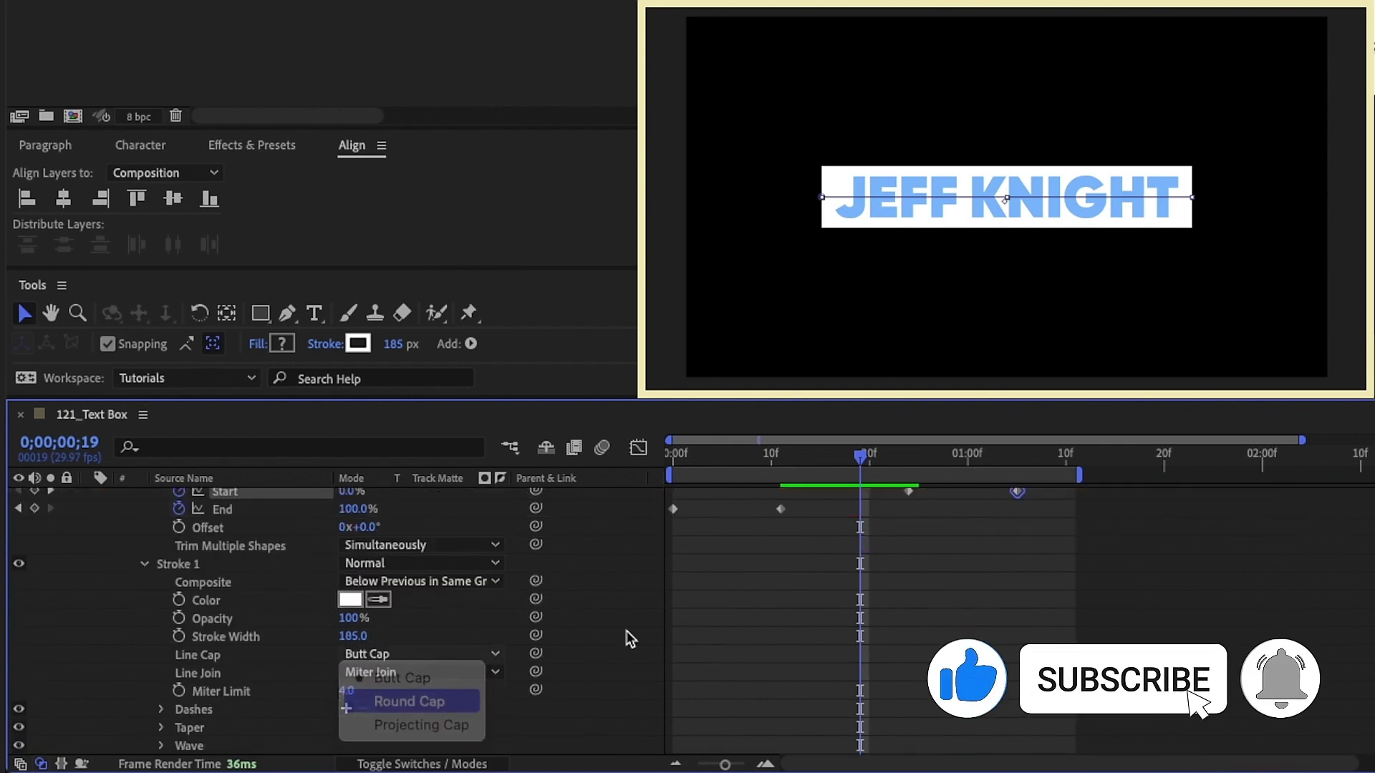
key("space")
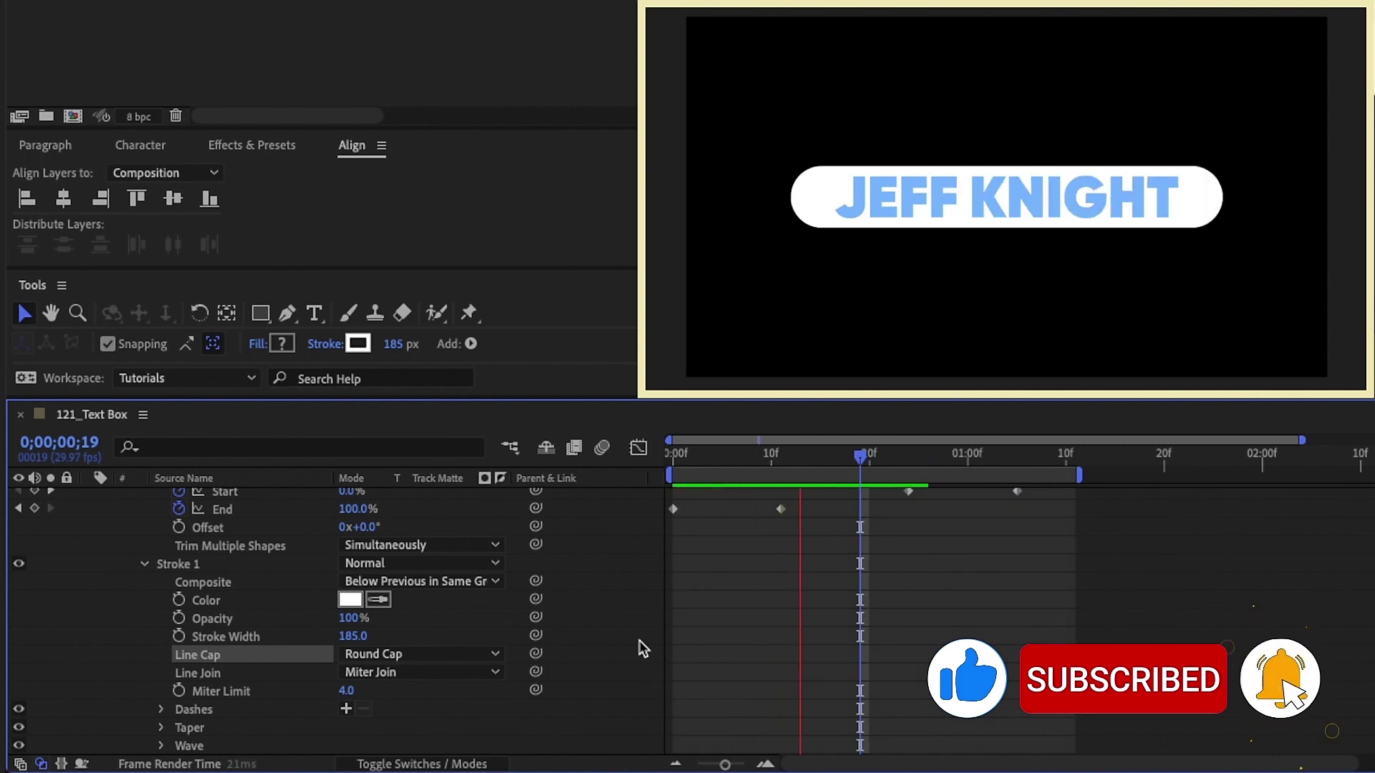
key("space")
scroll(359, 625, "up", 1)
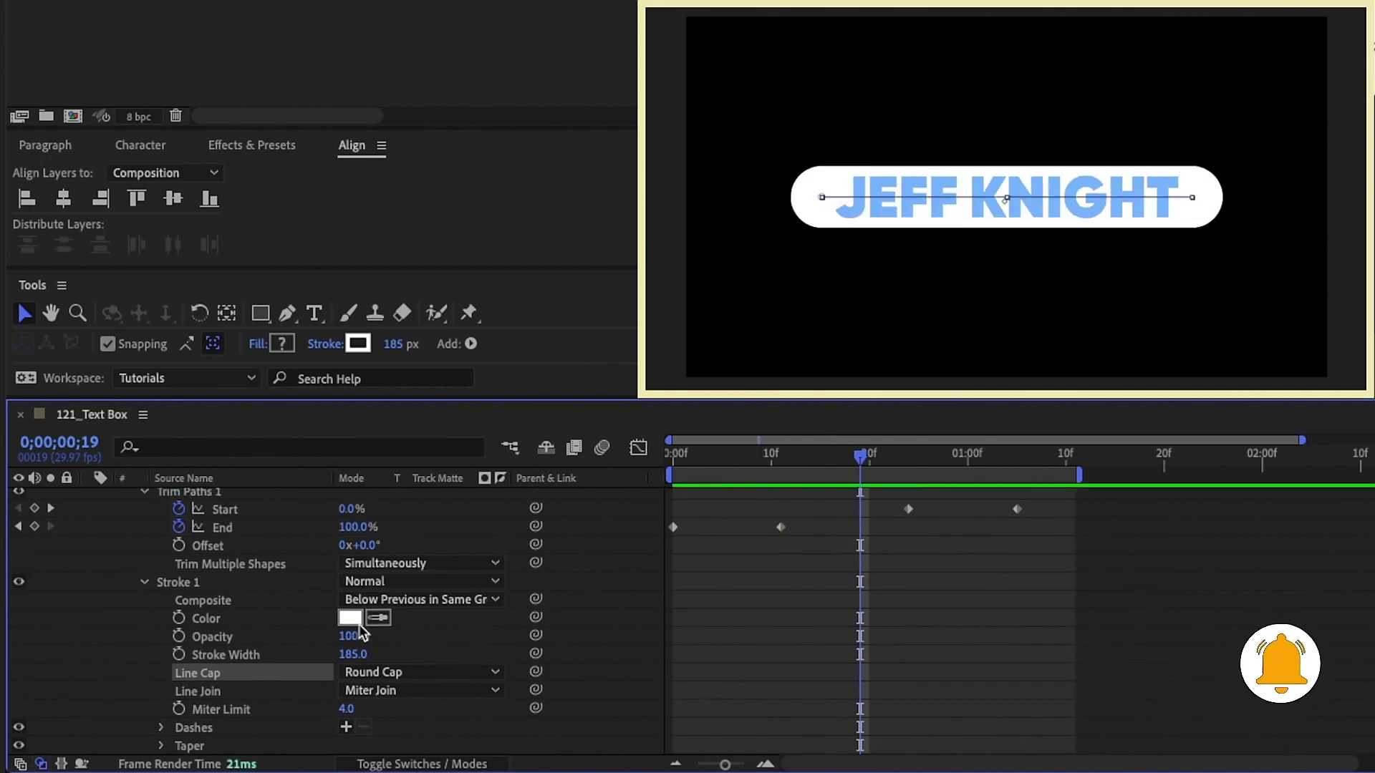
- Switch the stroke back to Butt Cap ends and set its width to 139
left_click_drag(352, 652, 393, 638)
left_click(376, 672)
left_click(401, 696)
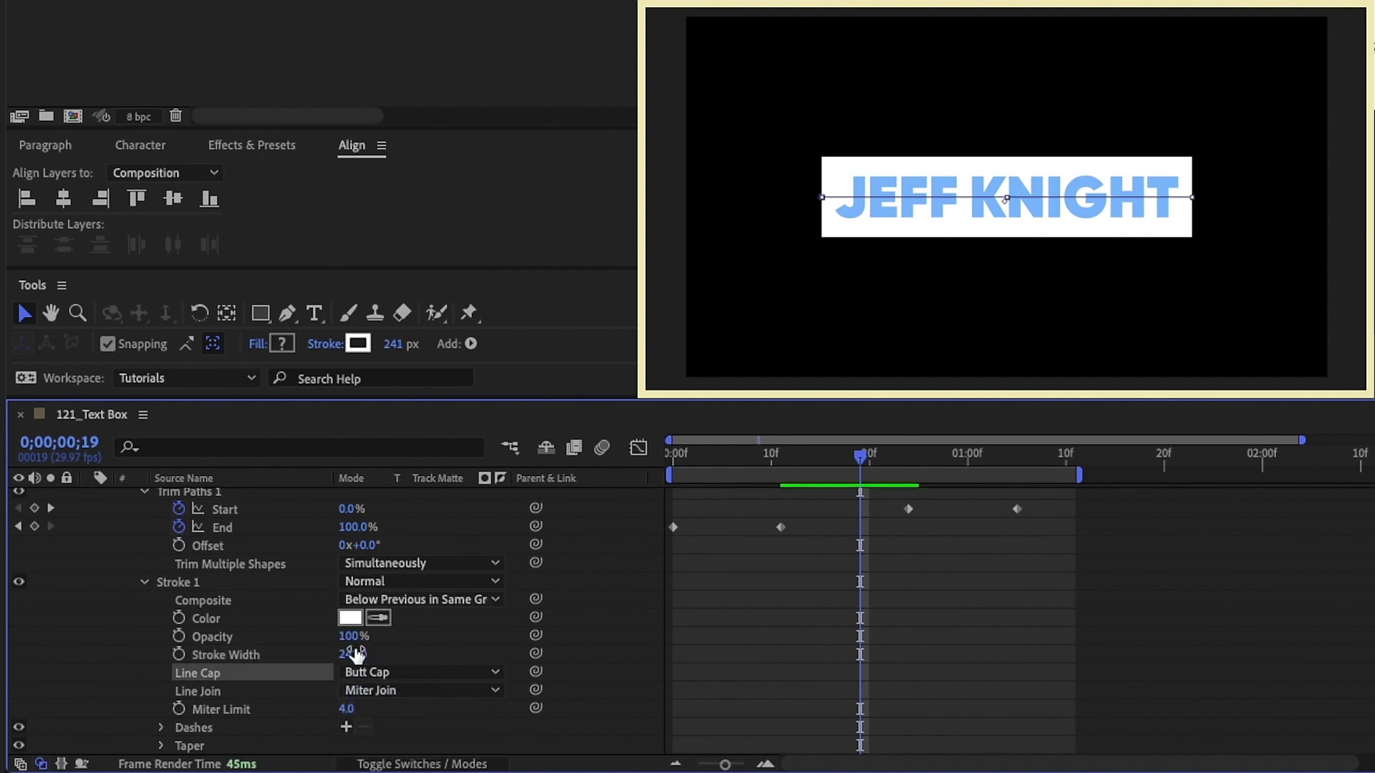
left_click_drag(344, 654, 396, 615)
scroll(227, 497, "up", 5)
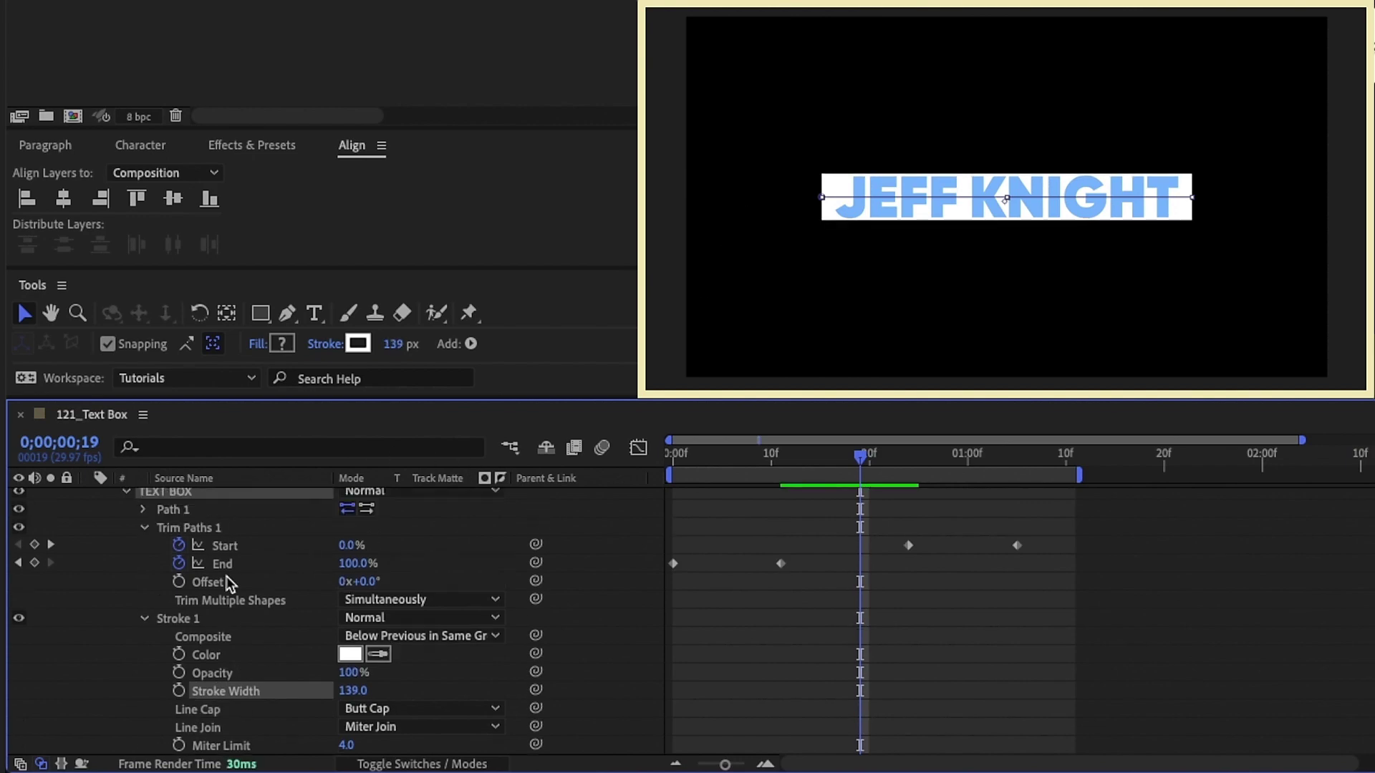
left_click(166, 566)
left_click(145, 582)
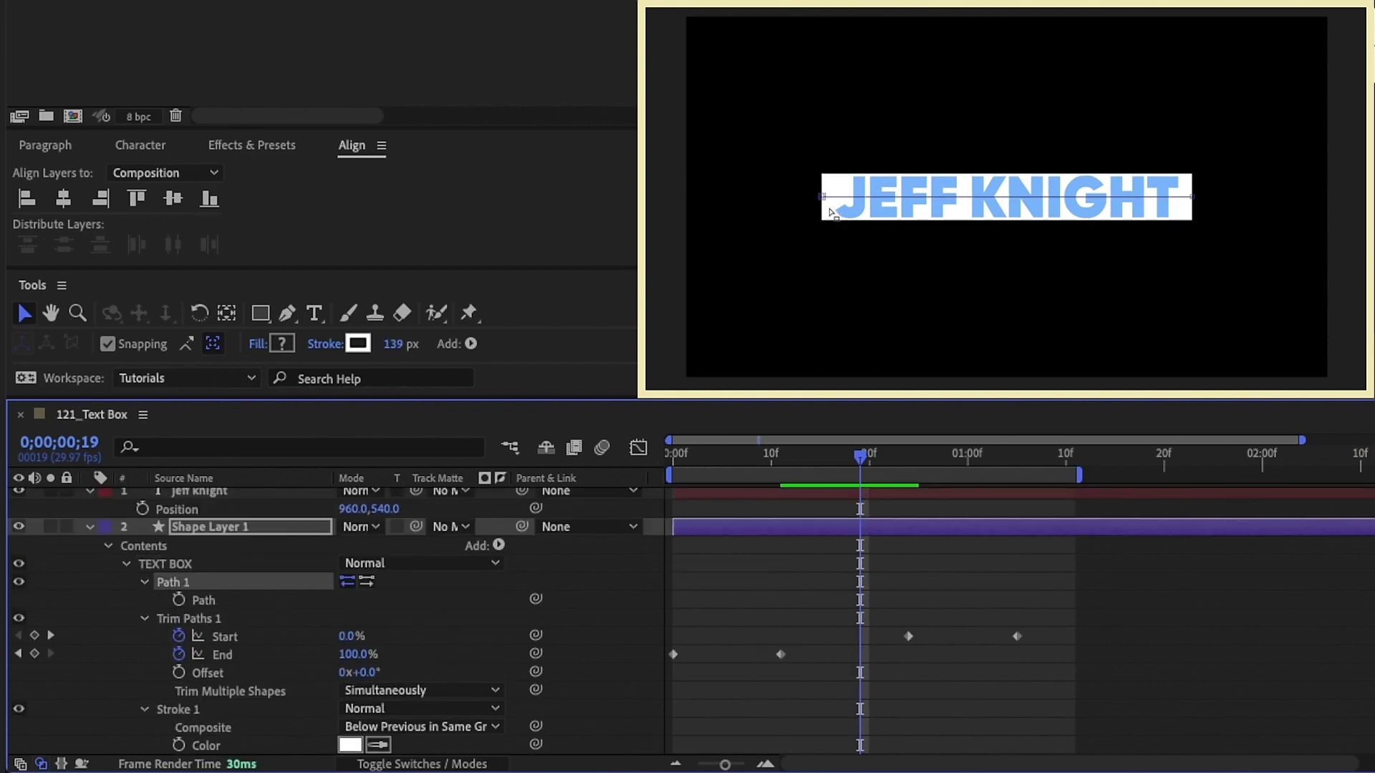
left_click_drag(821, 199, 840, 197)
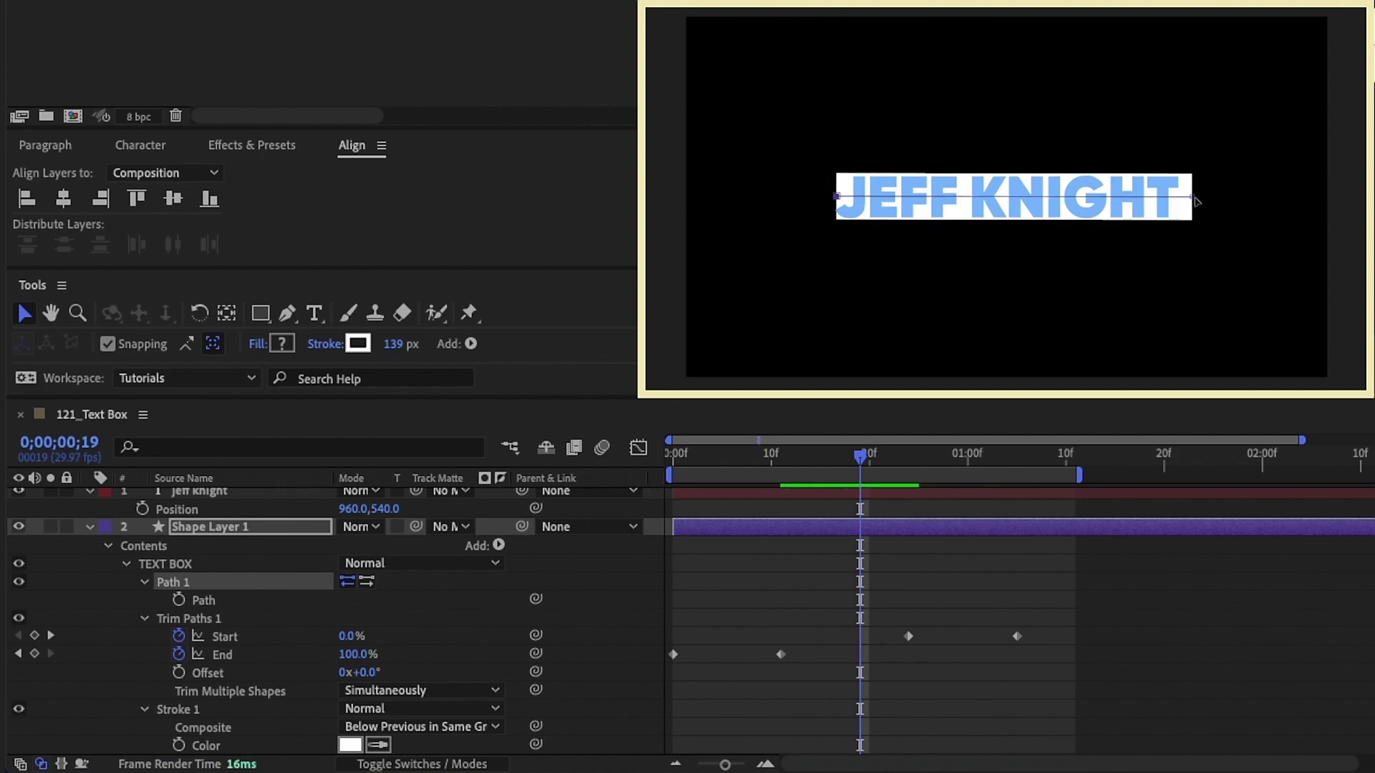
left_click_drag(1194, 199, 1188, 198)
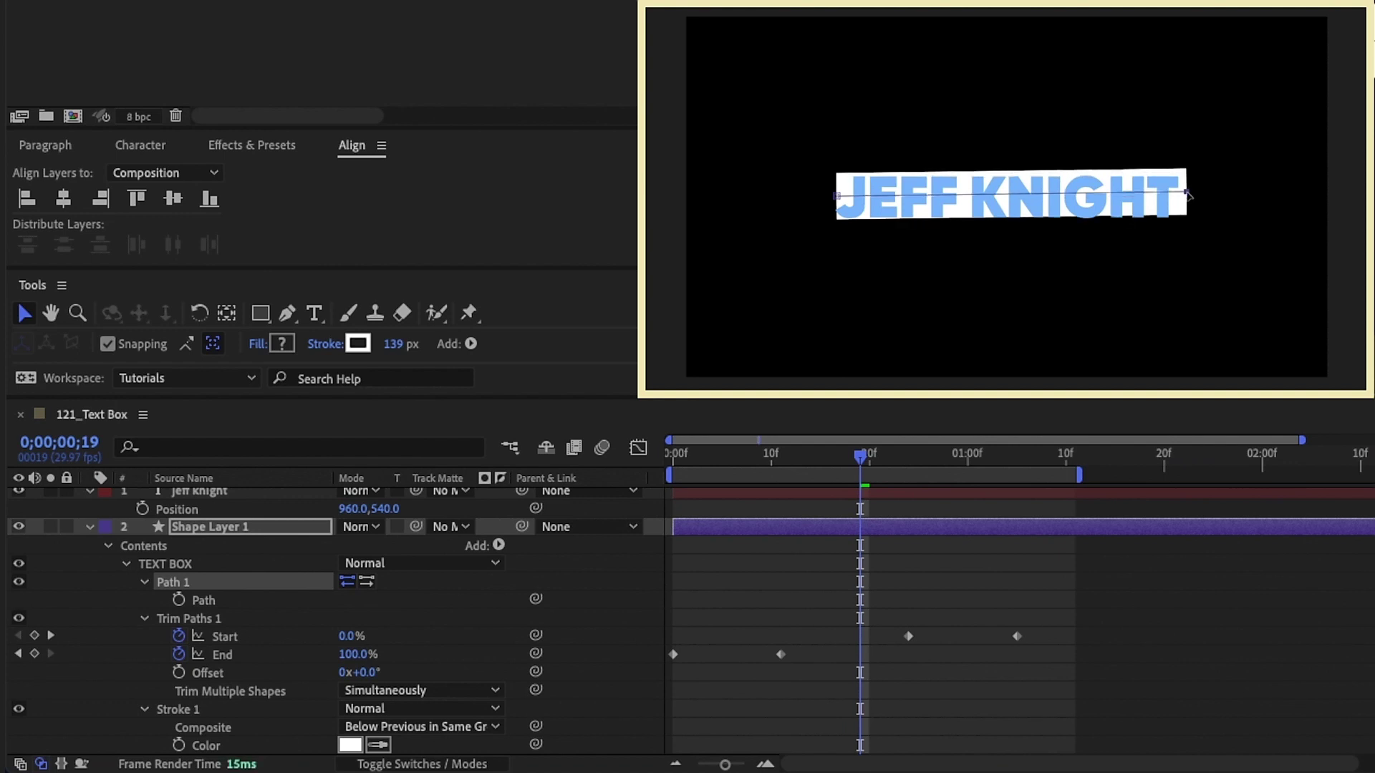
left_click_drag(837, 197, 835, 197)
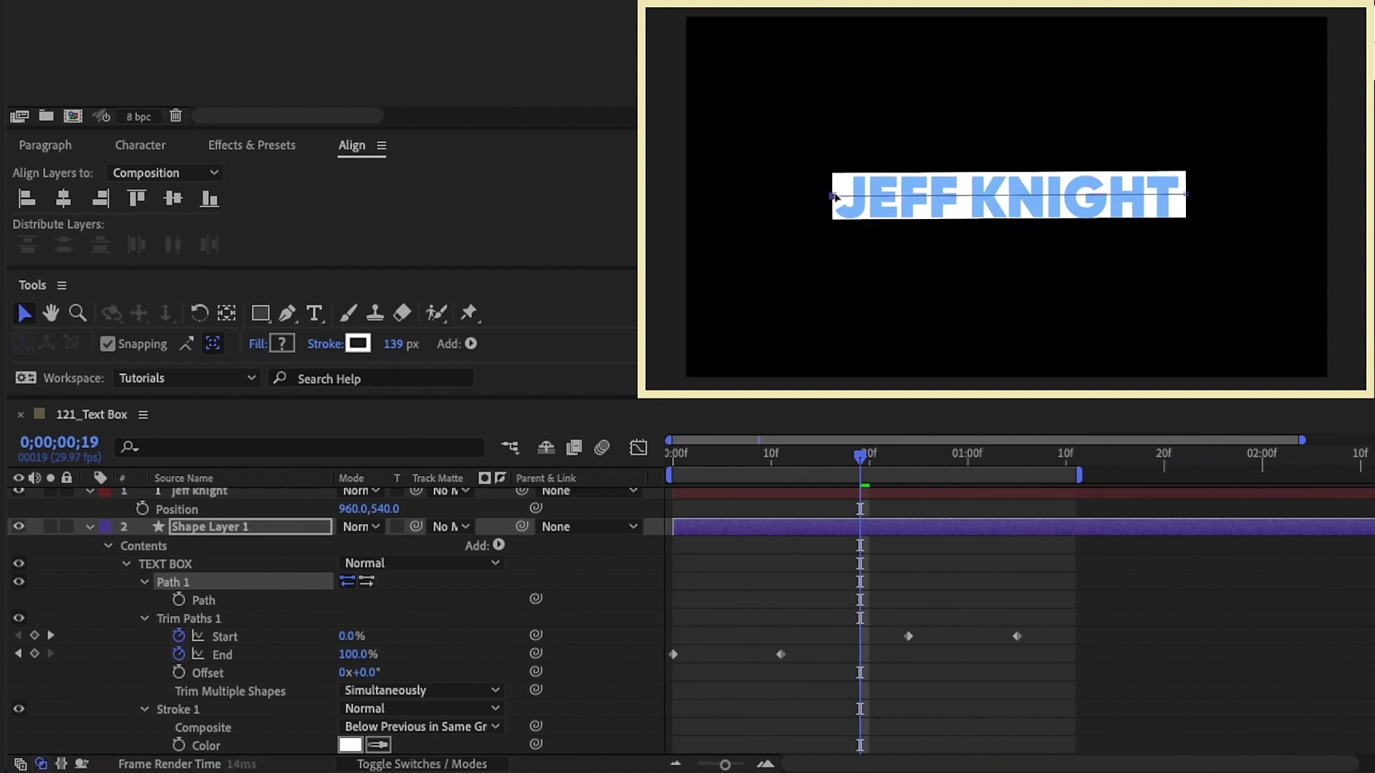
- Preview the text box draw-on from the first frame, stopping at frame 13
left_click(226, 315)
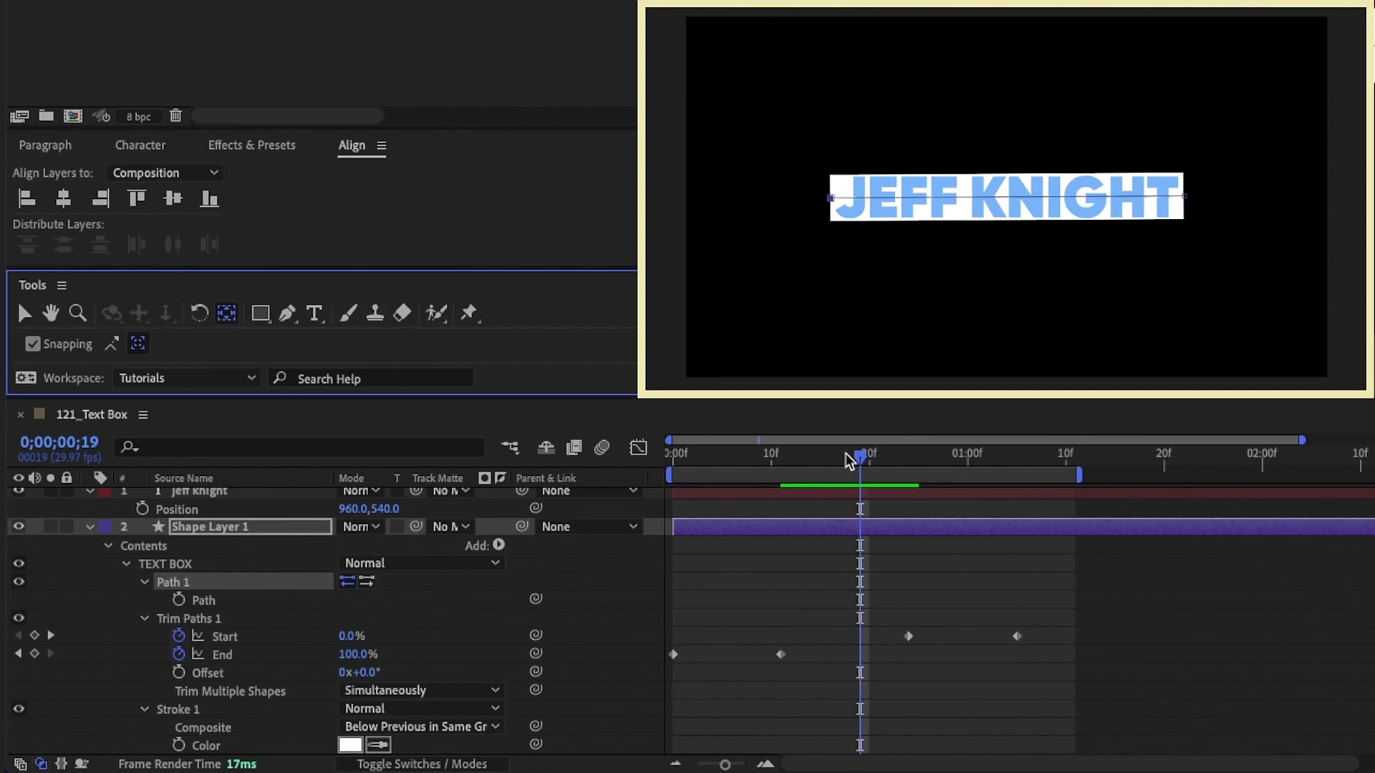
left_click(670, 454)
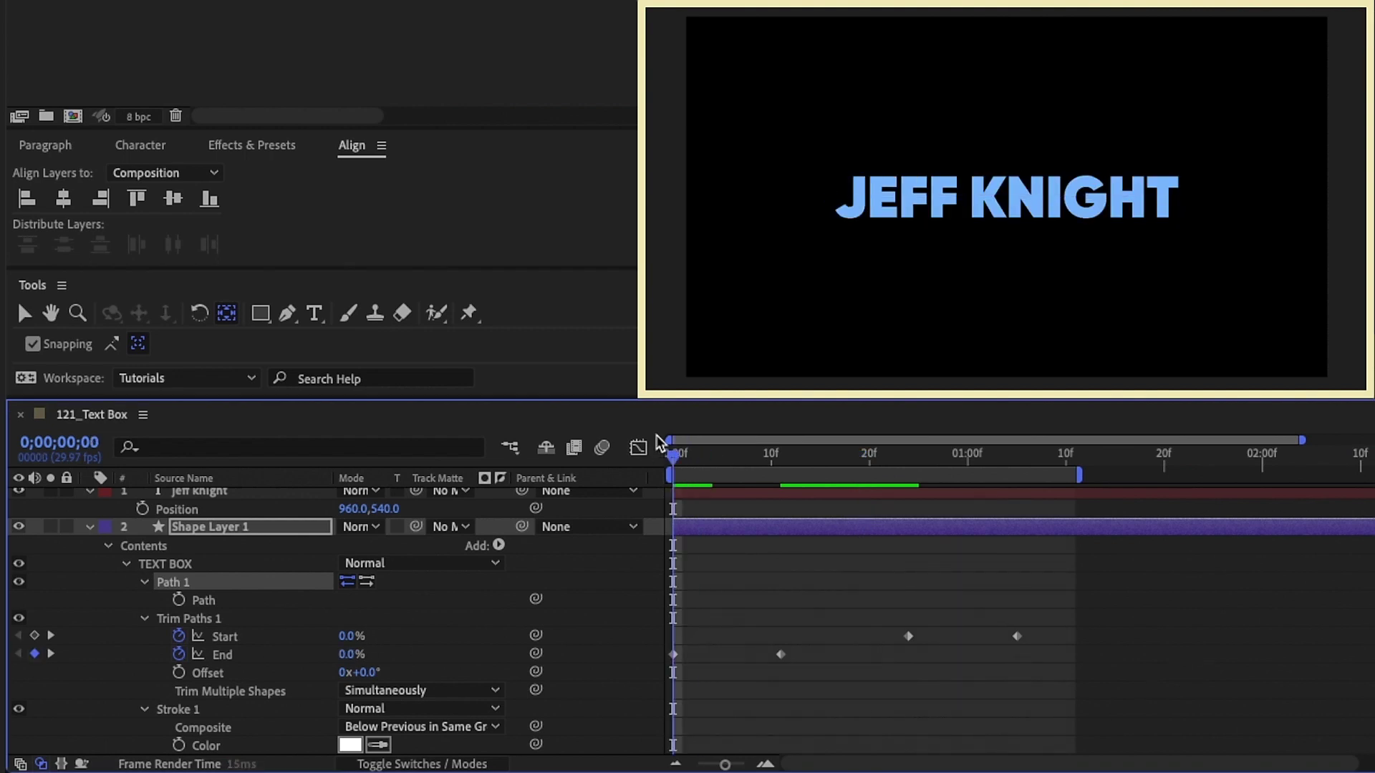
key("space")
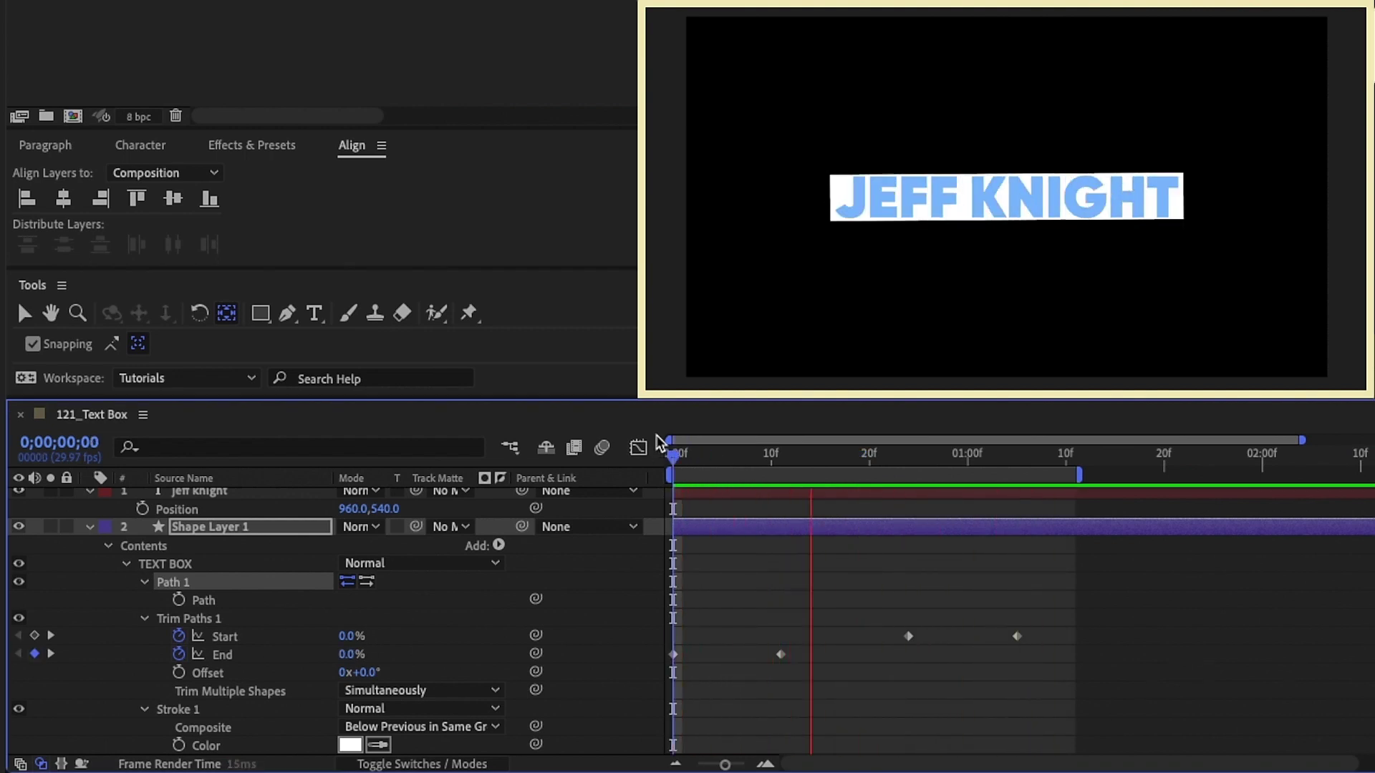
key("space")
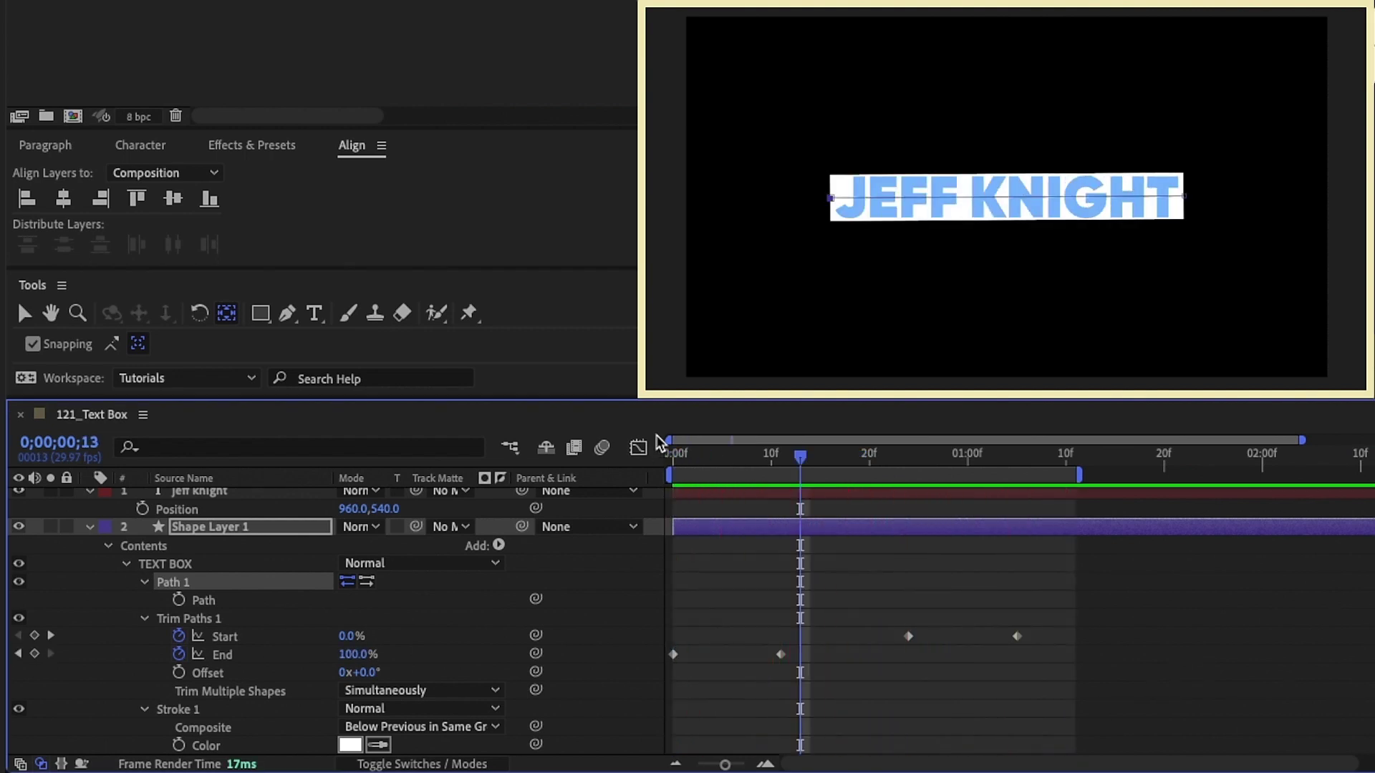
- Duplicate the TEXT BOX group with Ctrl+D and name the copy TEXT OUTLINE
left_click(124, 566)
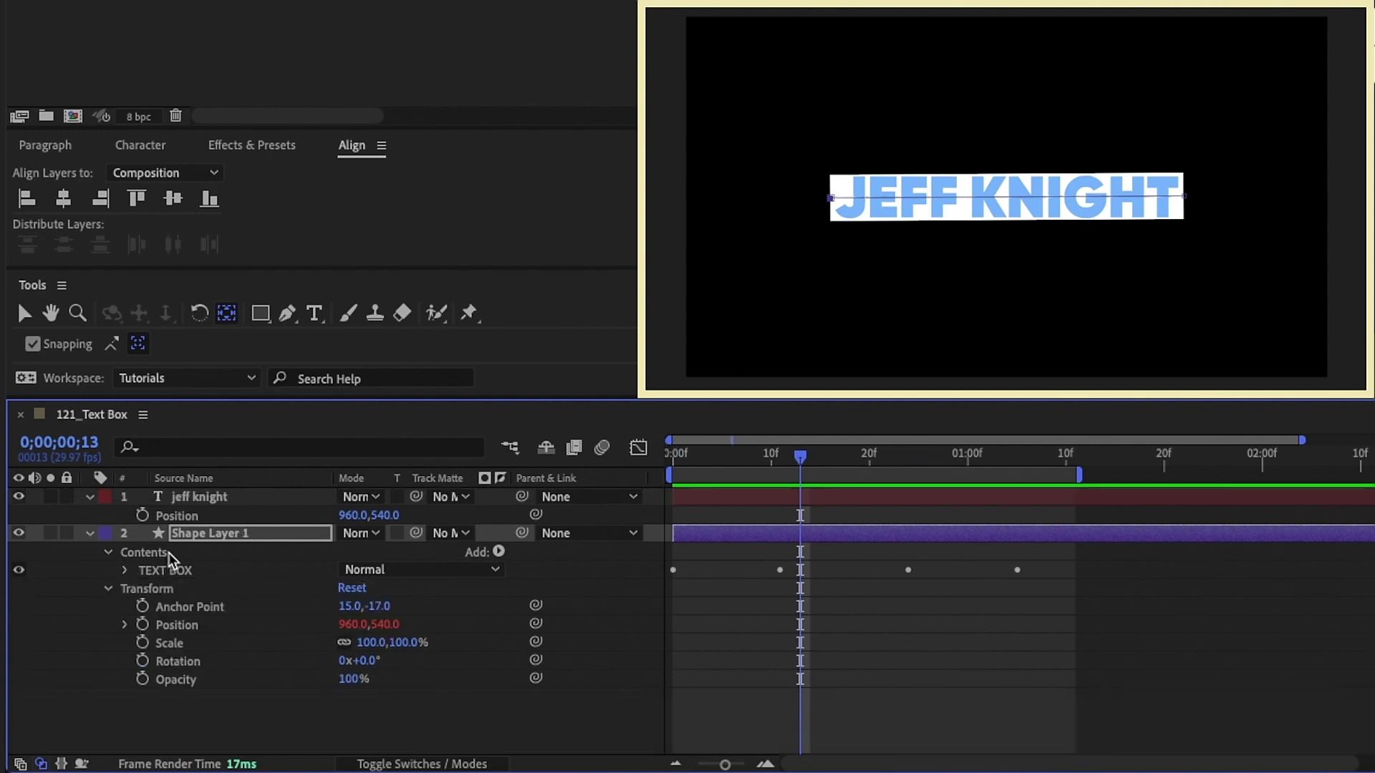
left_click(198, 537)
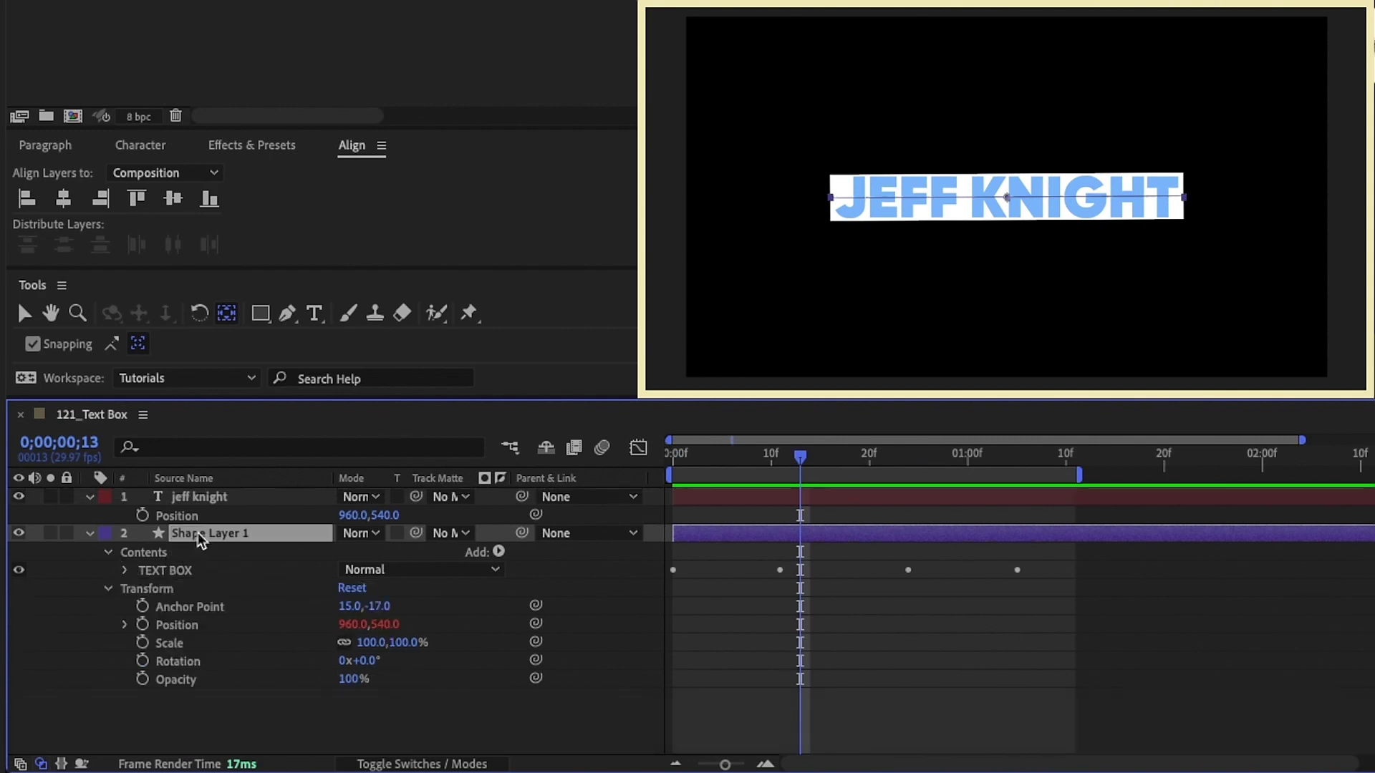
left_click(171, 572)
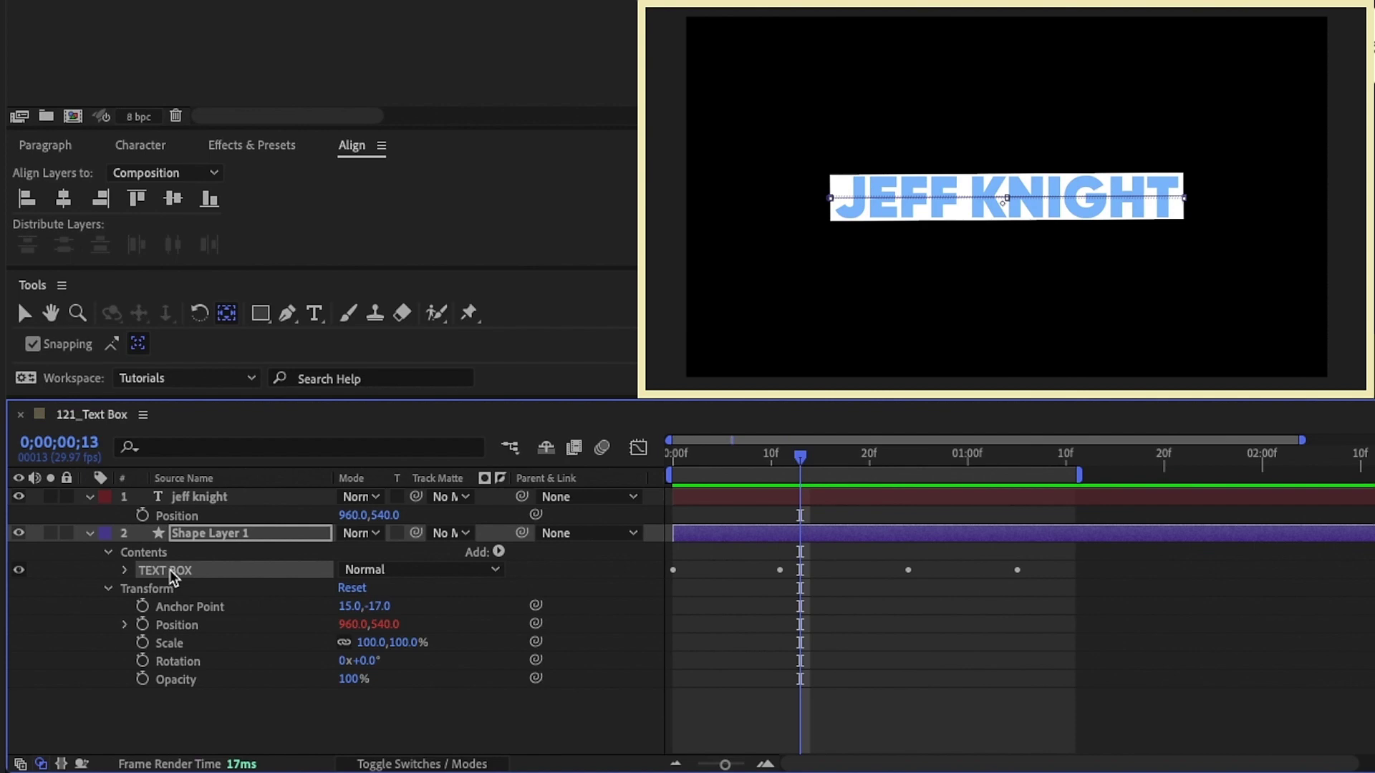
key("ctrl+d")
key("Return")
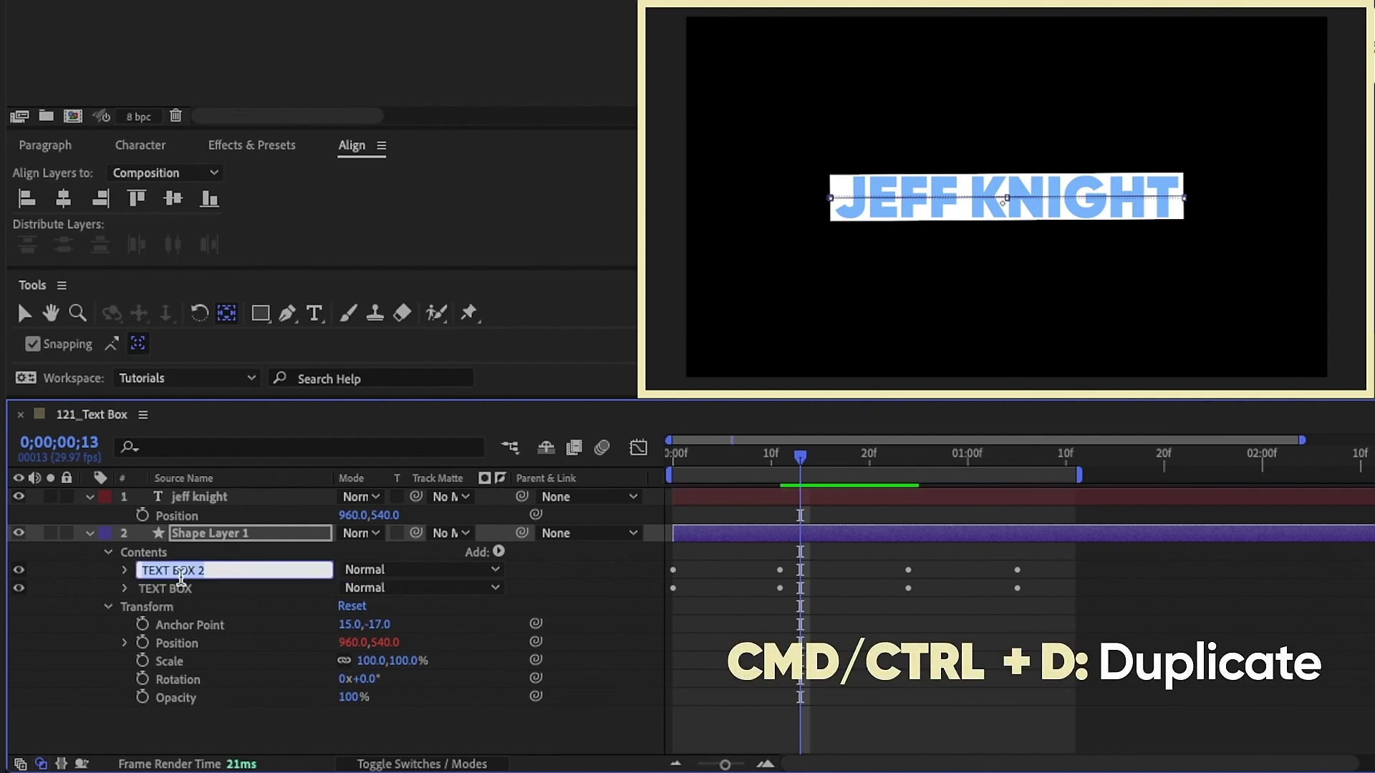
type("TEXT OUTLINE")
key("Return")
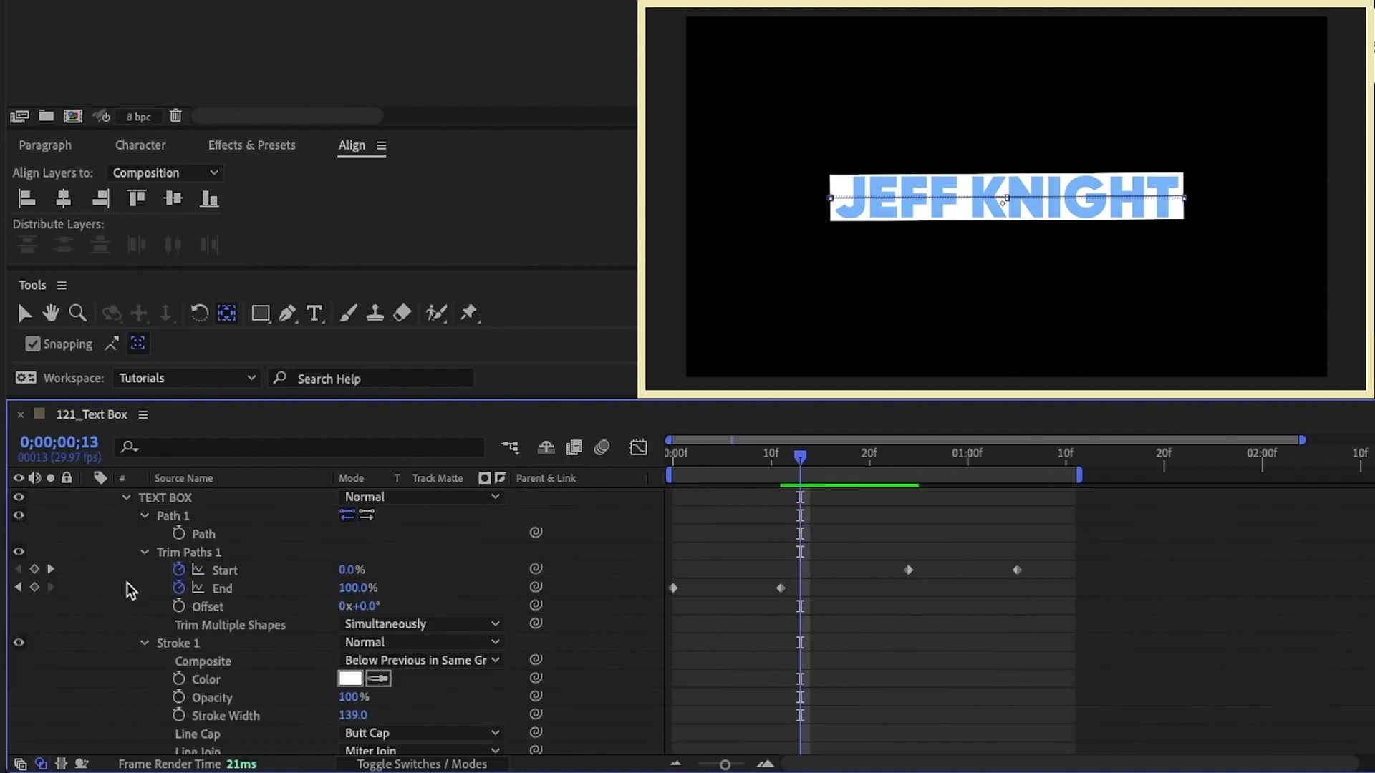
scroll(215, 608, "up", 3)
left_click(144, 546)
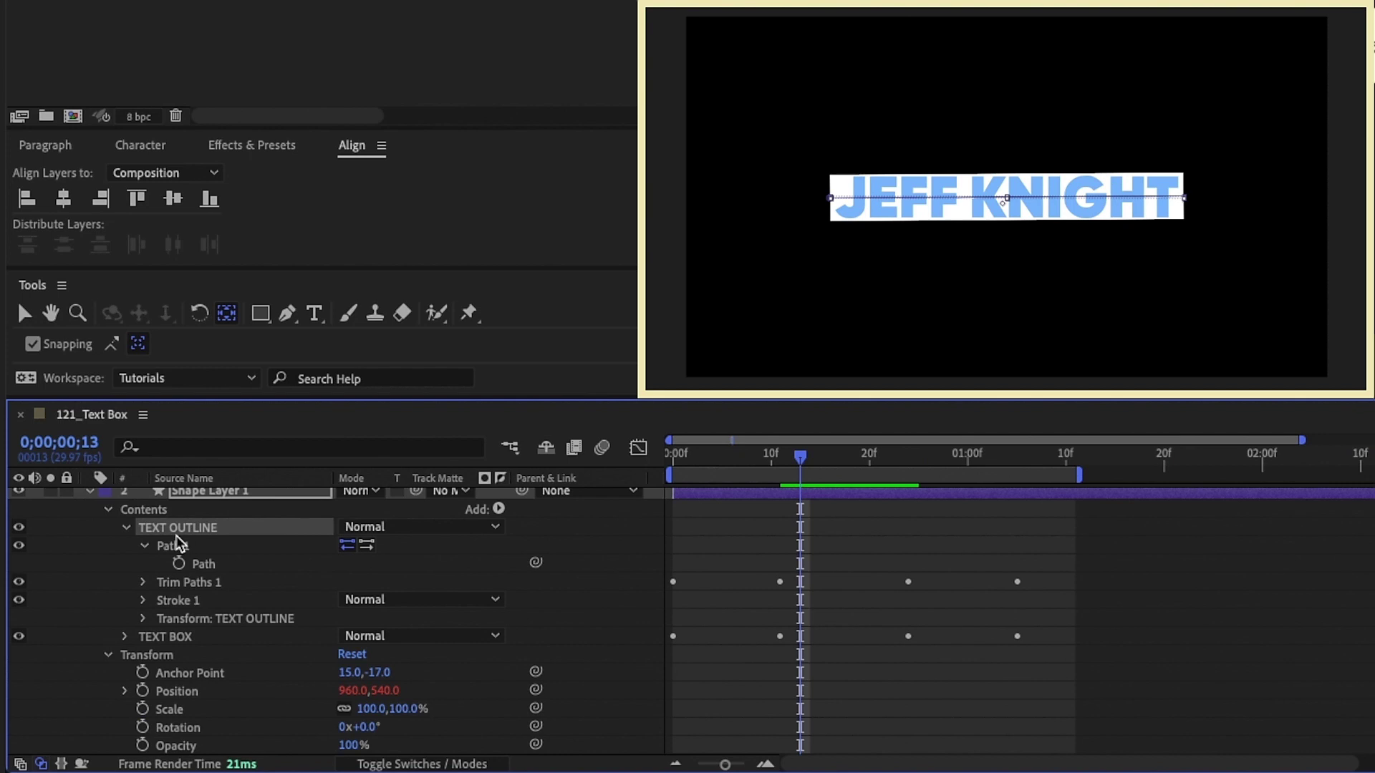
- Filter the layer's properties by 'path' and pick-whip TEXT OUTLINE's Path to TEXT BOX's path
left_click(212, 489)
left_click(220, 453)
type("path")
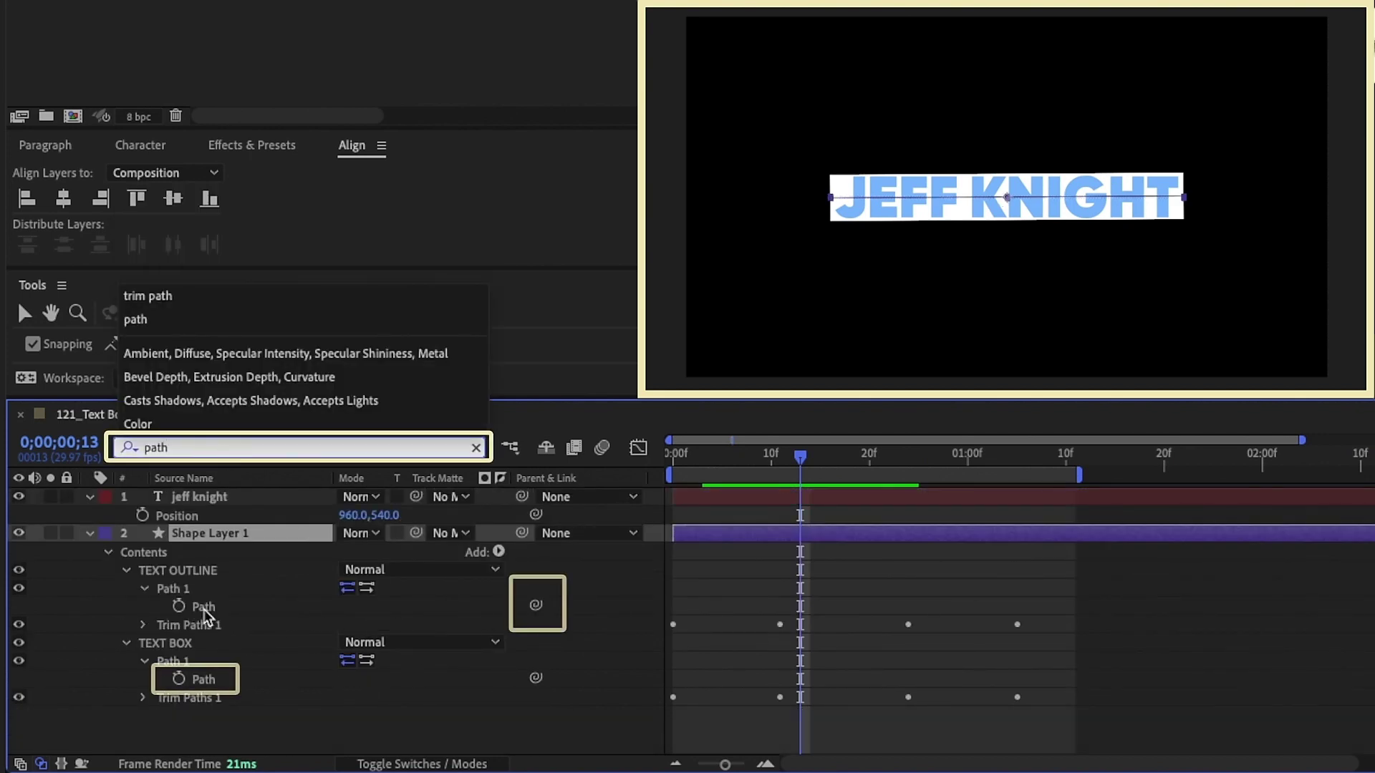
left_click(185, 585)
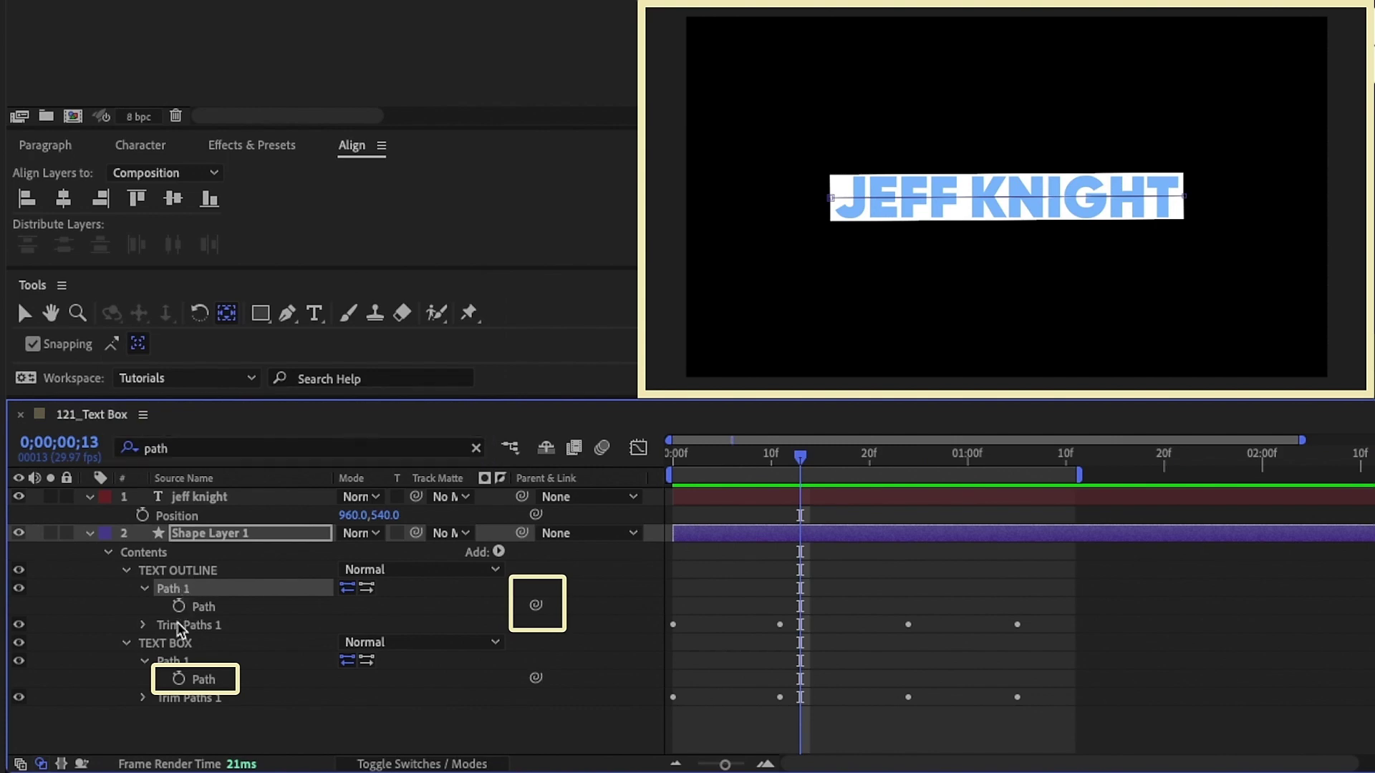
left_click_drag(534, 613, 190, 679)
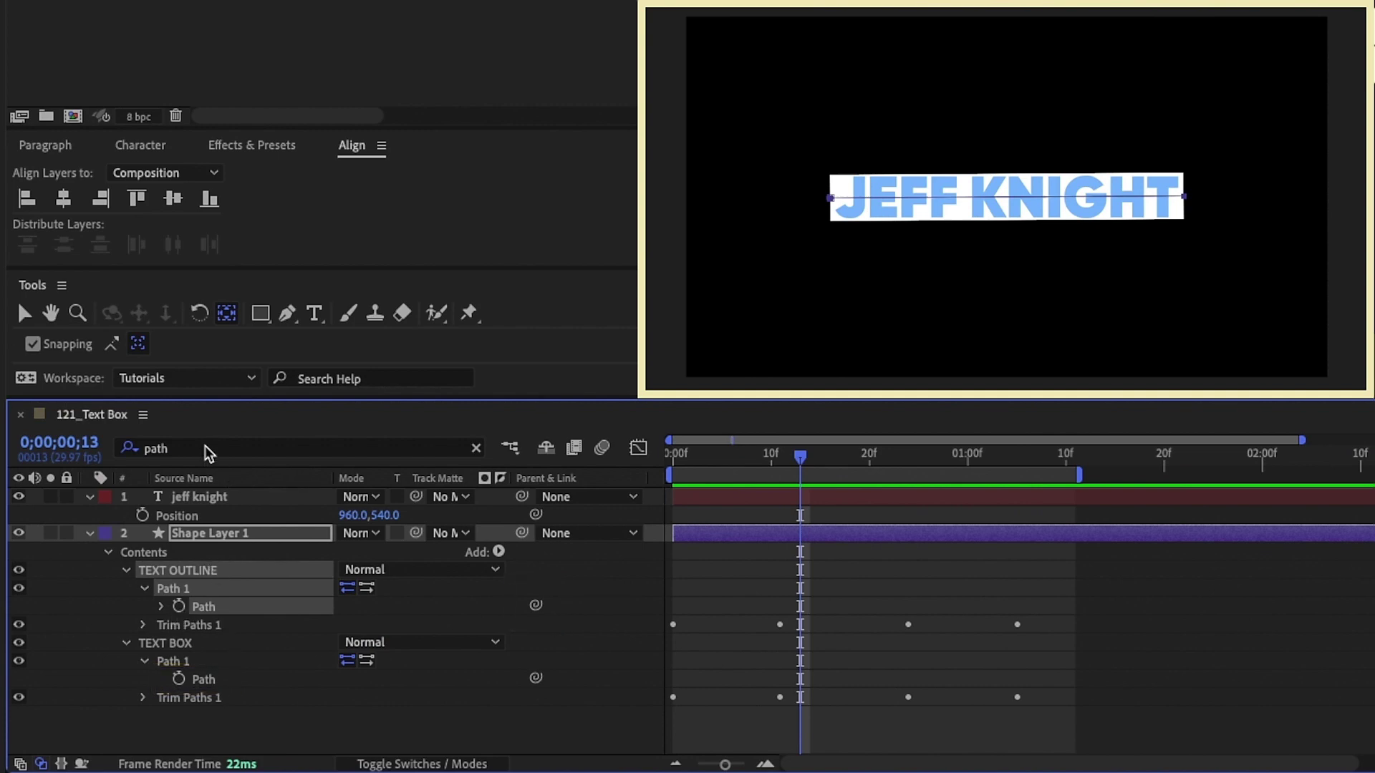
- Link TEXT OUTLINE's Trim Start and End to TEXT BOX's, removing the outline's own keyframes
left_click(158, 654)
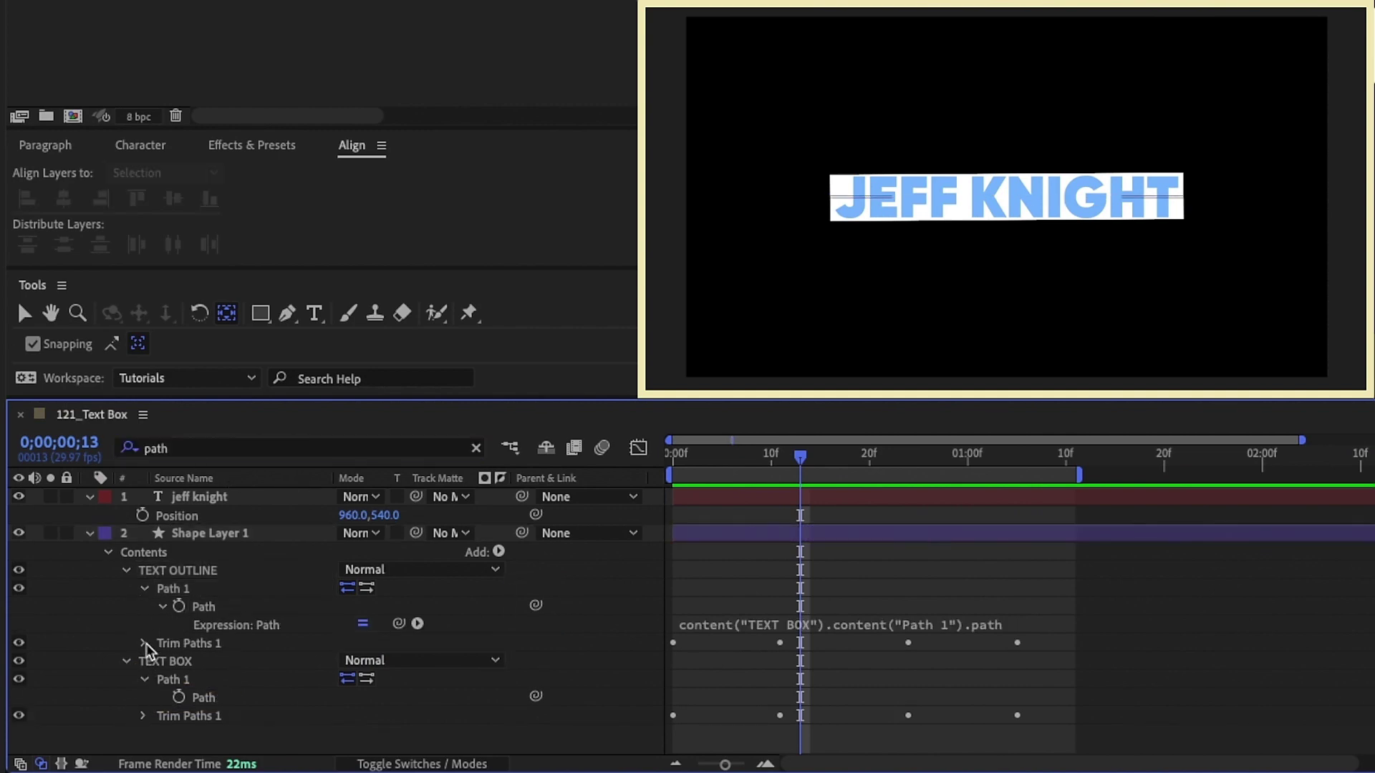
left_click(142, 643)
left_click(143, 588)
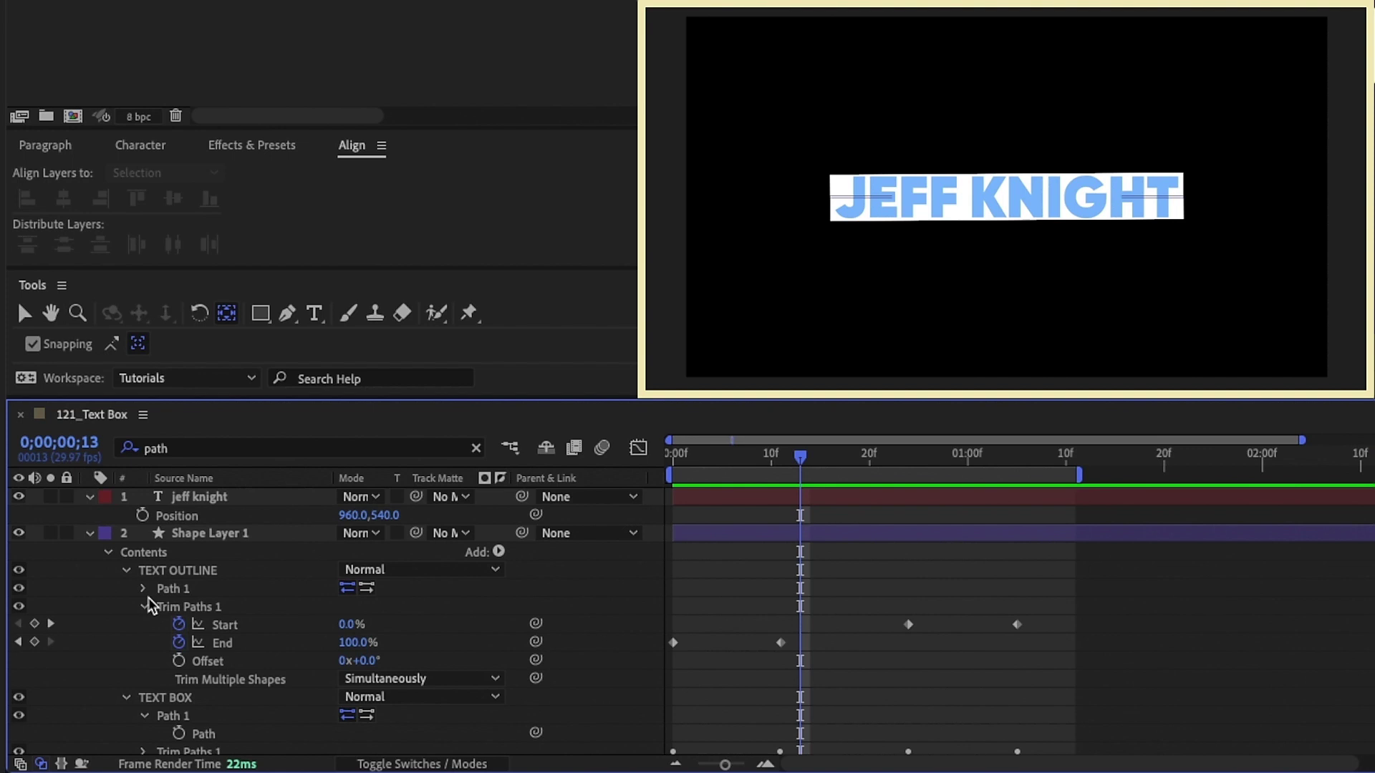
left_click(145, 717)
left_click(141, 735)
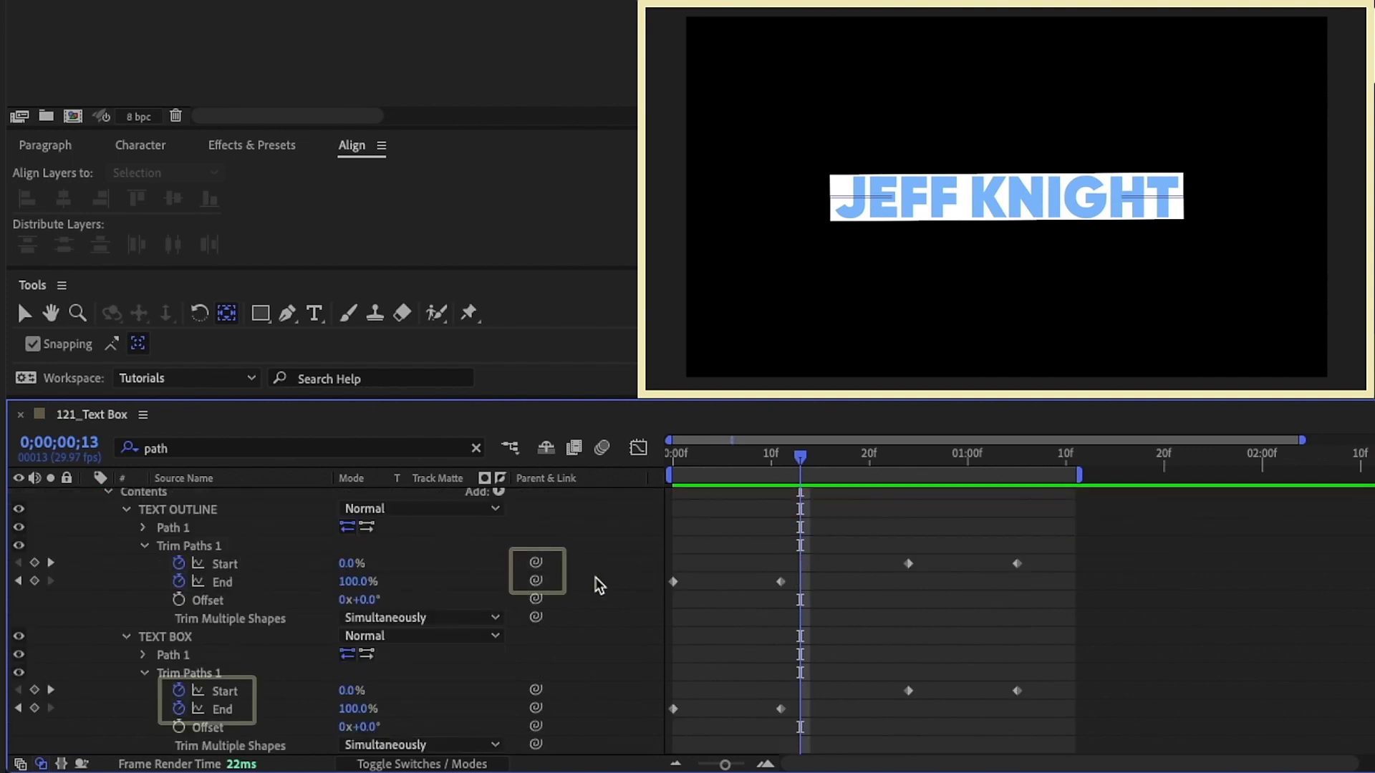
left_click_drag(537, 564, 226, 692)
left_click_drag(535, 580, 224, 709)
left_click(179, 563)
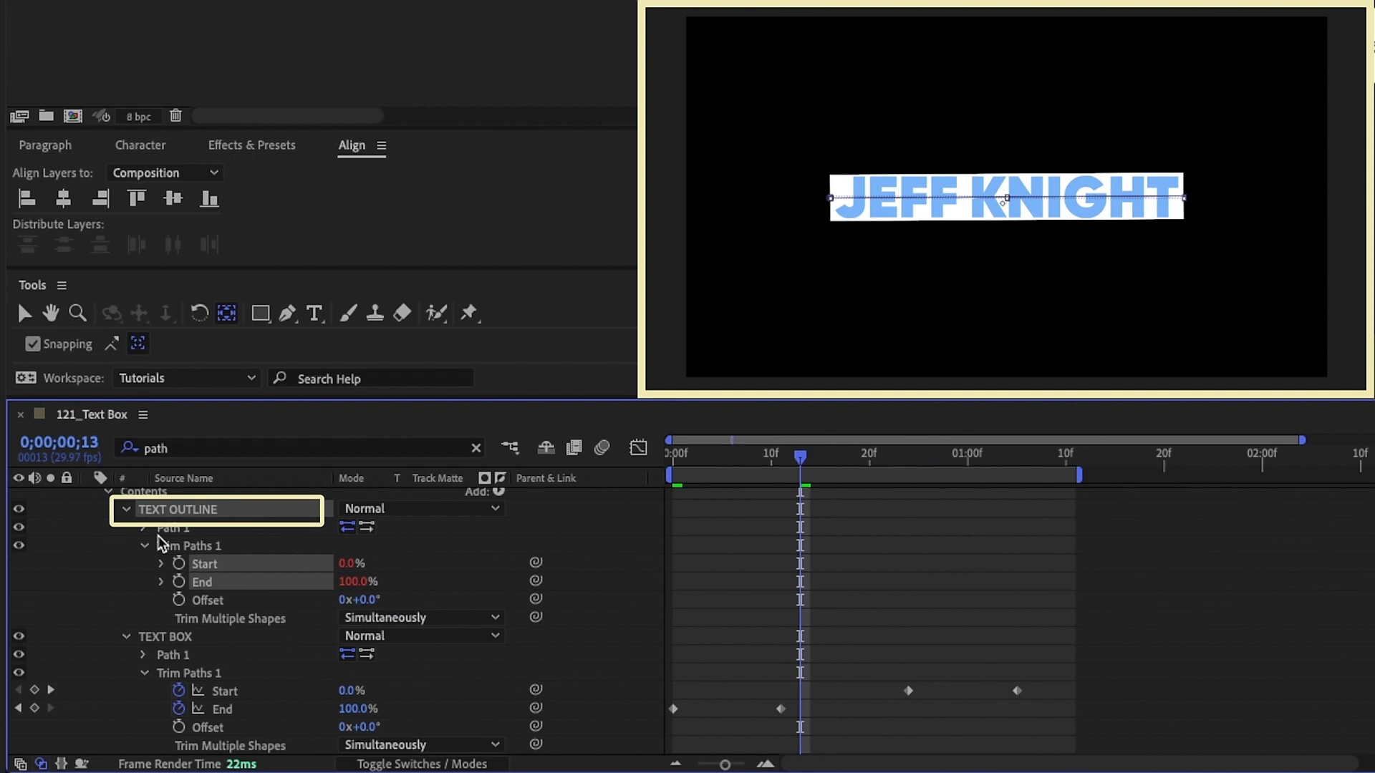
left_click(165, 636)
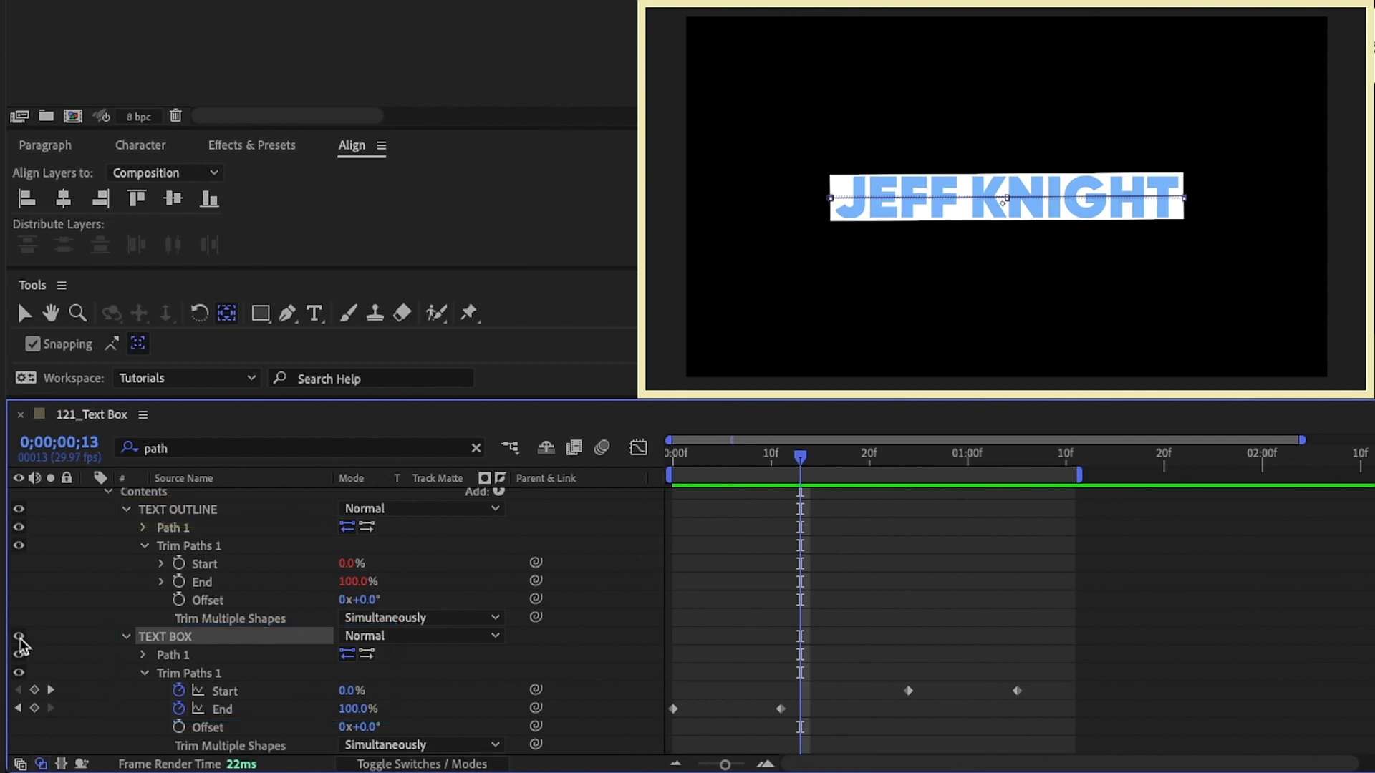
- Clear the search filter and set TEXT OUTLINE's Stroke 1 width to 10
scroll(179, 555, "up", 2)
left_click(476, 449)
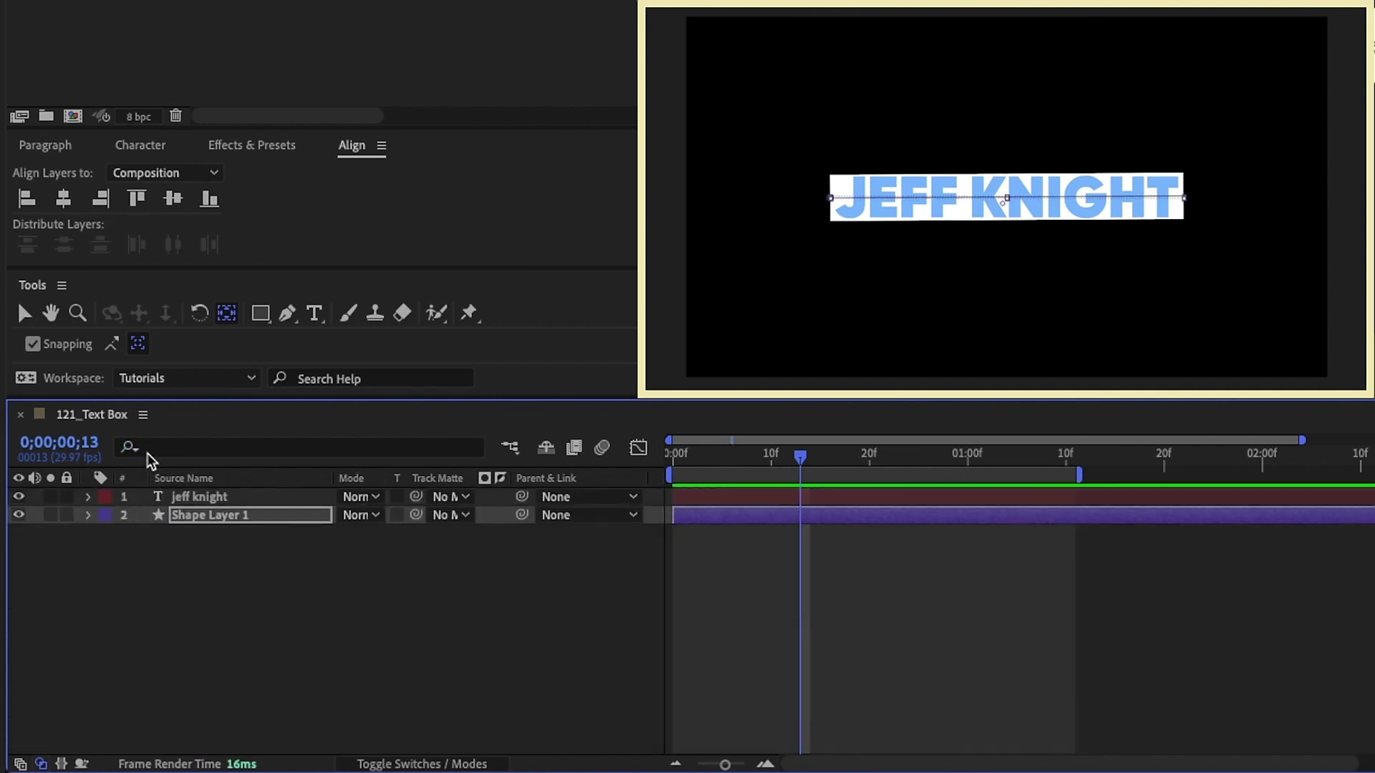
left_click(88, 515)
left_click(108, 534)
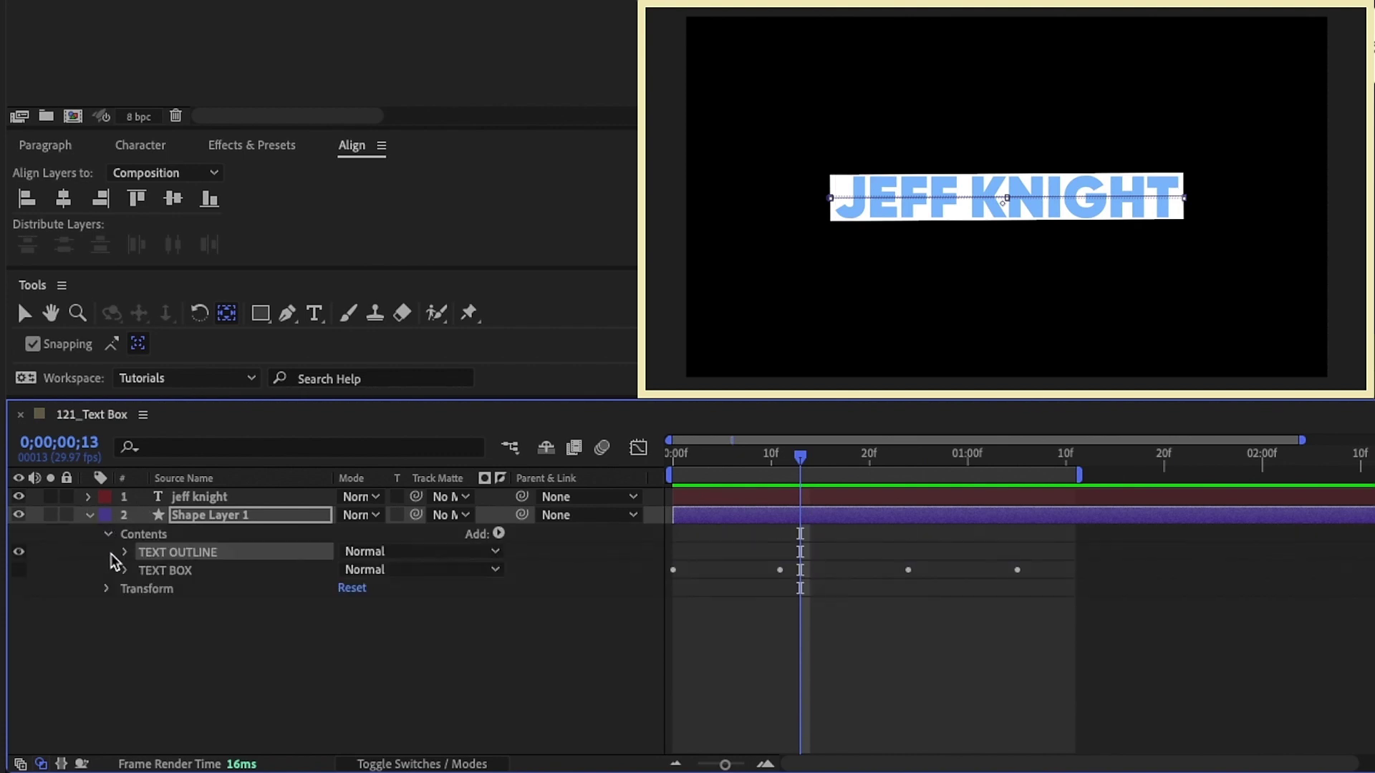
left_click(124, 552)
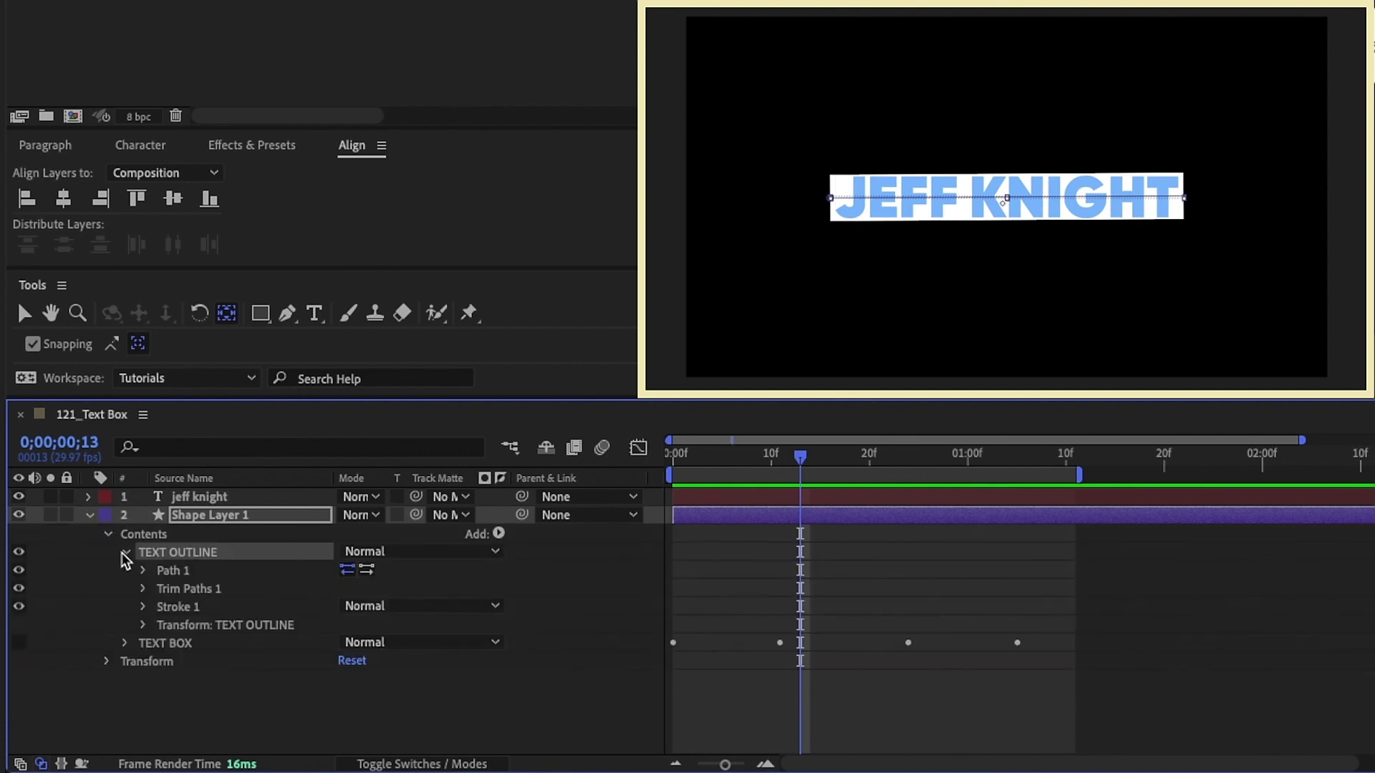
left_click(143, 606)
scroll(214, 595, "down", 2)
left_click(352, 636)
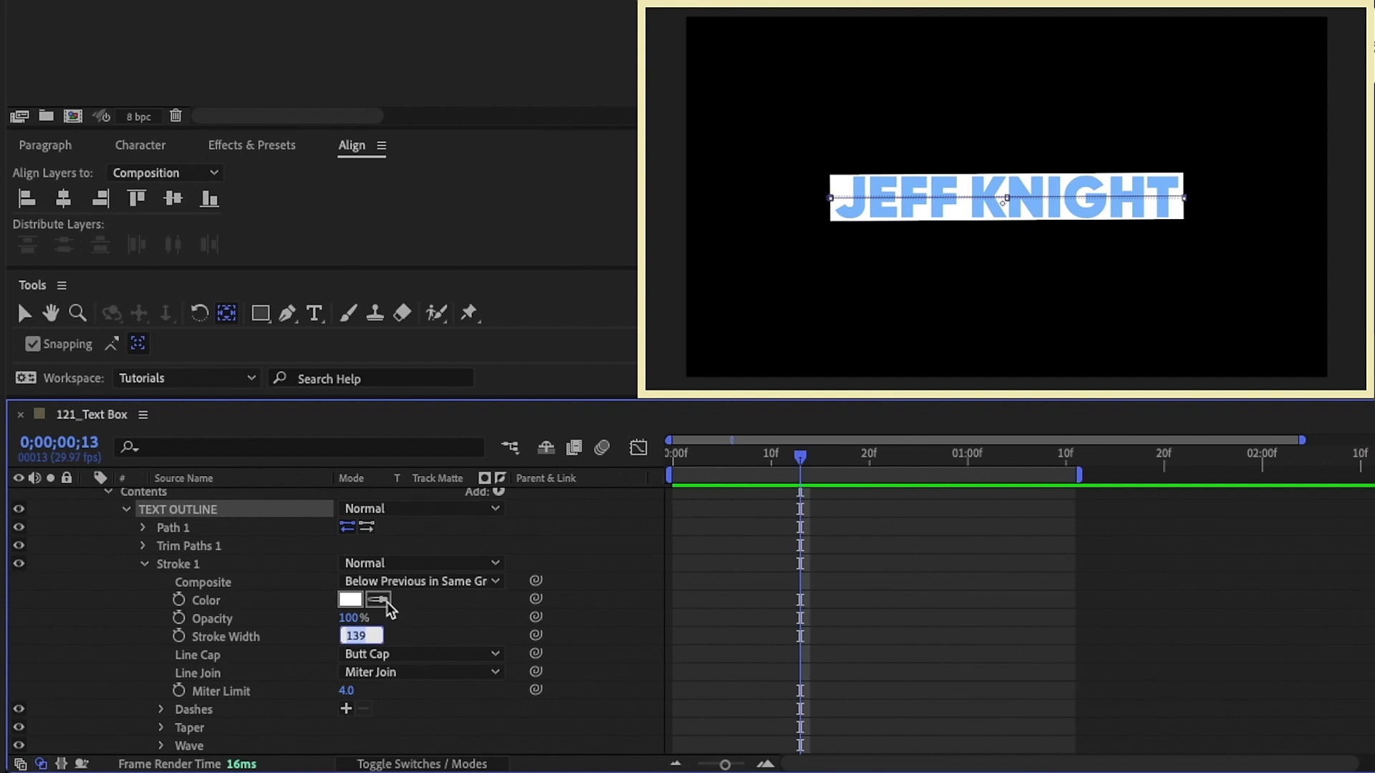
type("10")
key("Return")
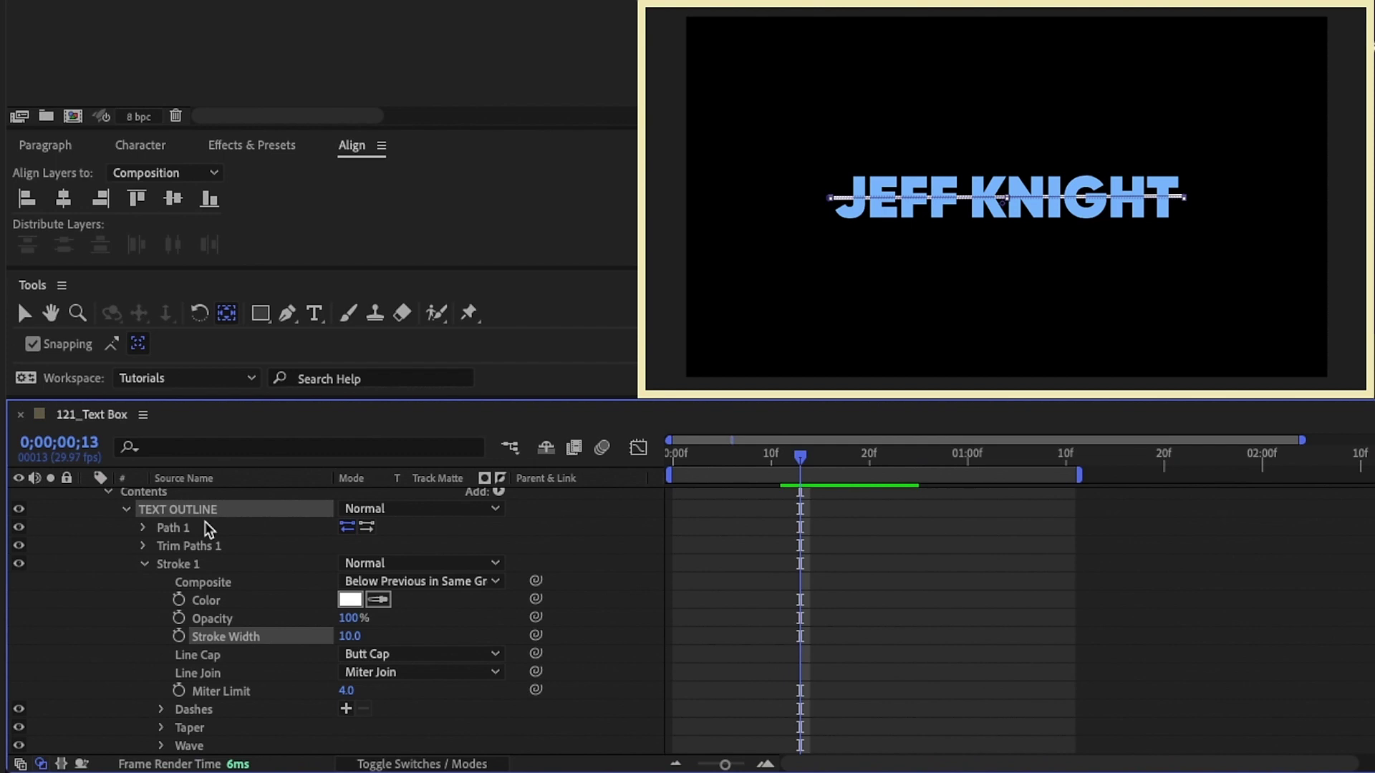
scroll(200, 527, "up", 1)
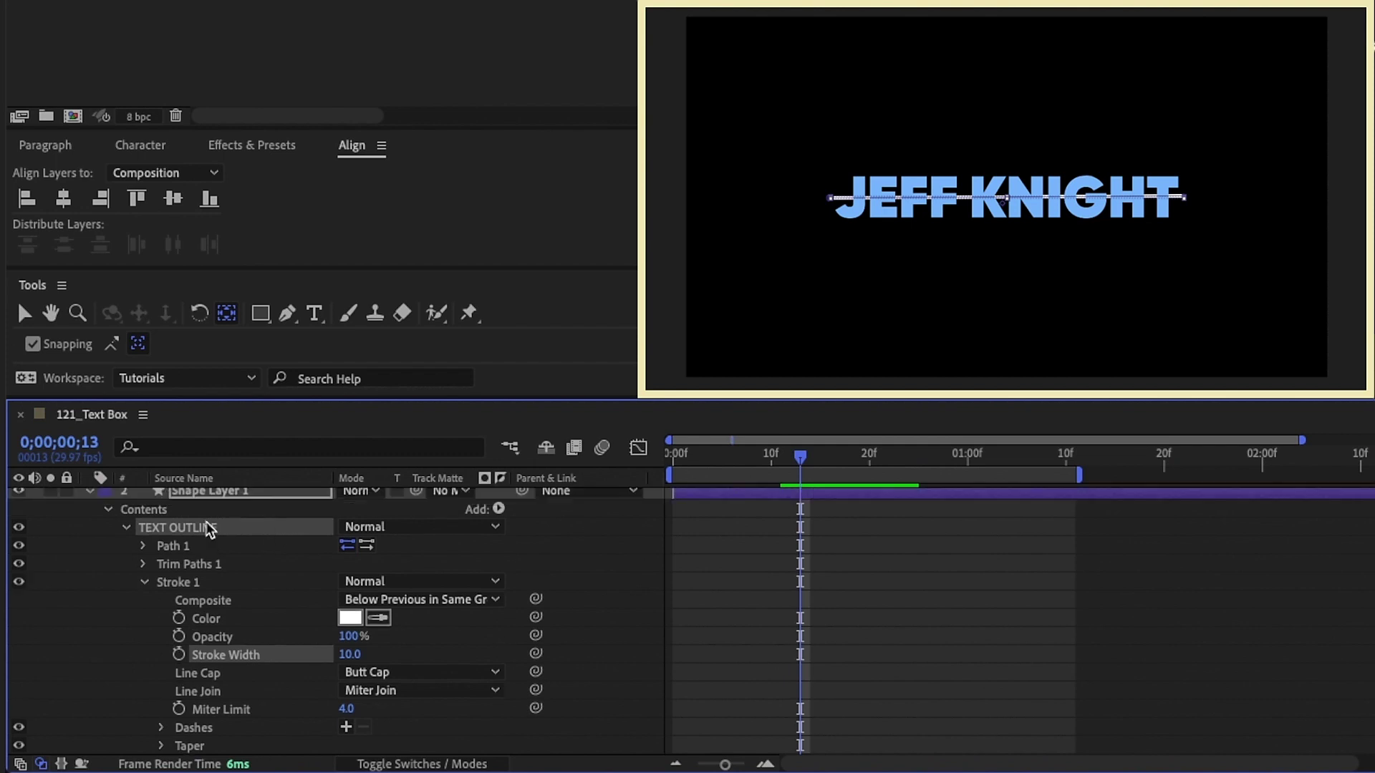
left_click(499, 509)
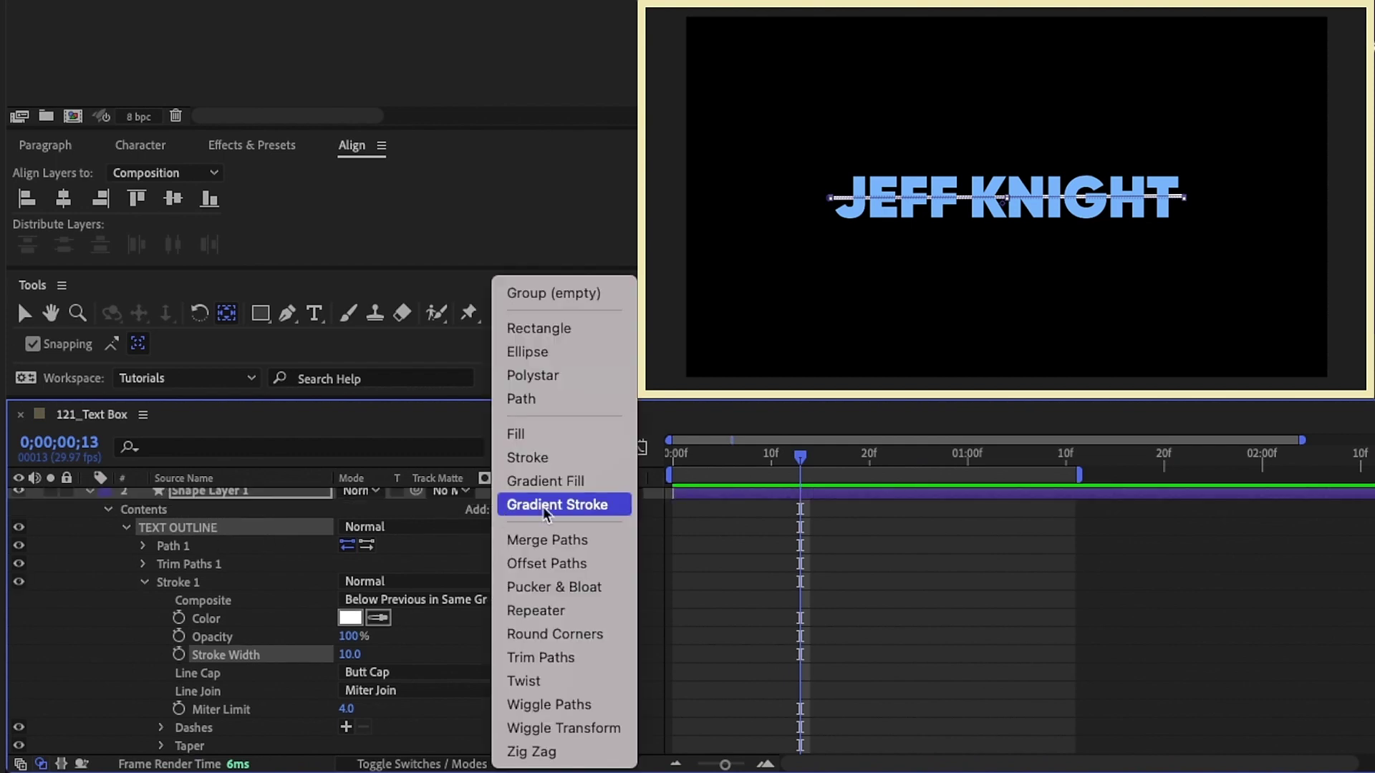
- Add Offset Paths to TEXT OUTLINE, enter Amount 93, then raise it to 109
left_click(546, 562)
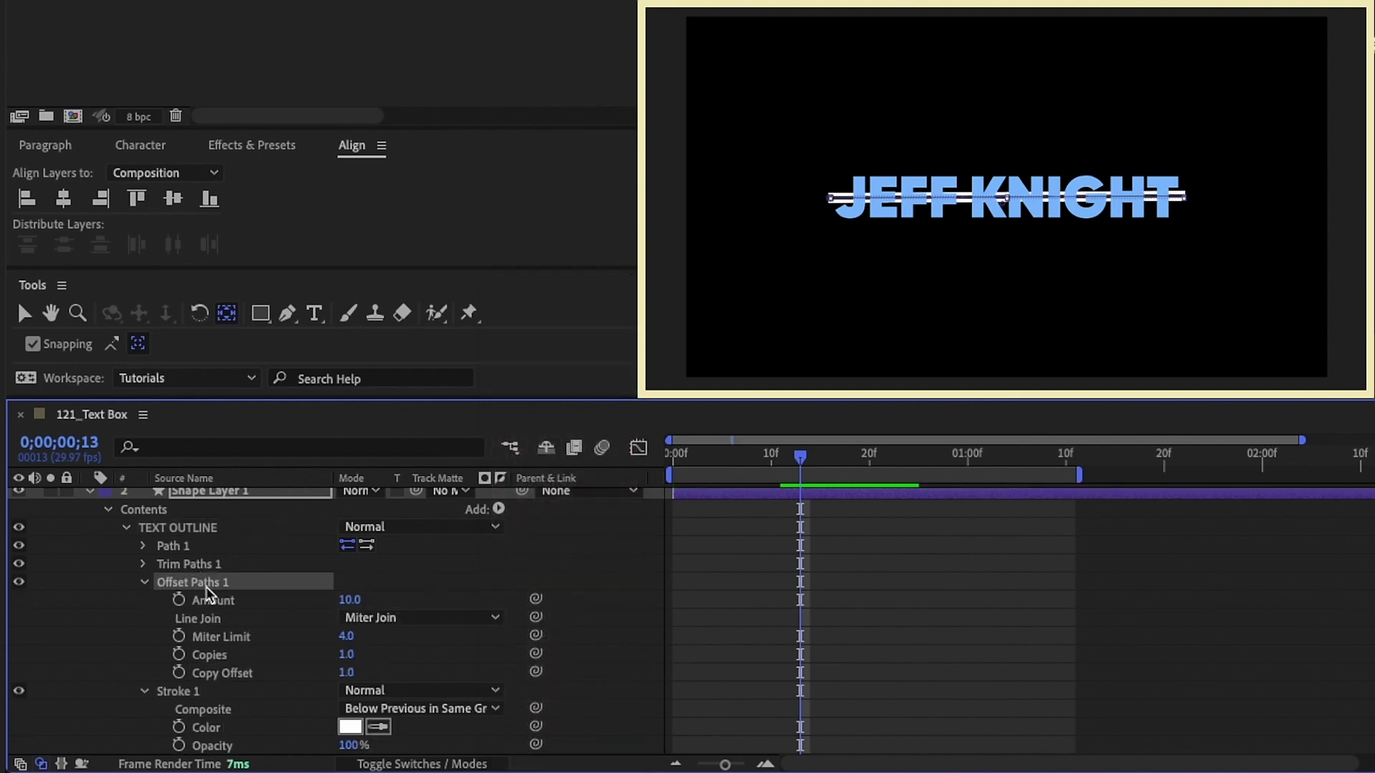
left_click(349, 599)
type("93")
key("Return")
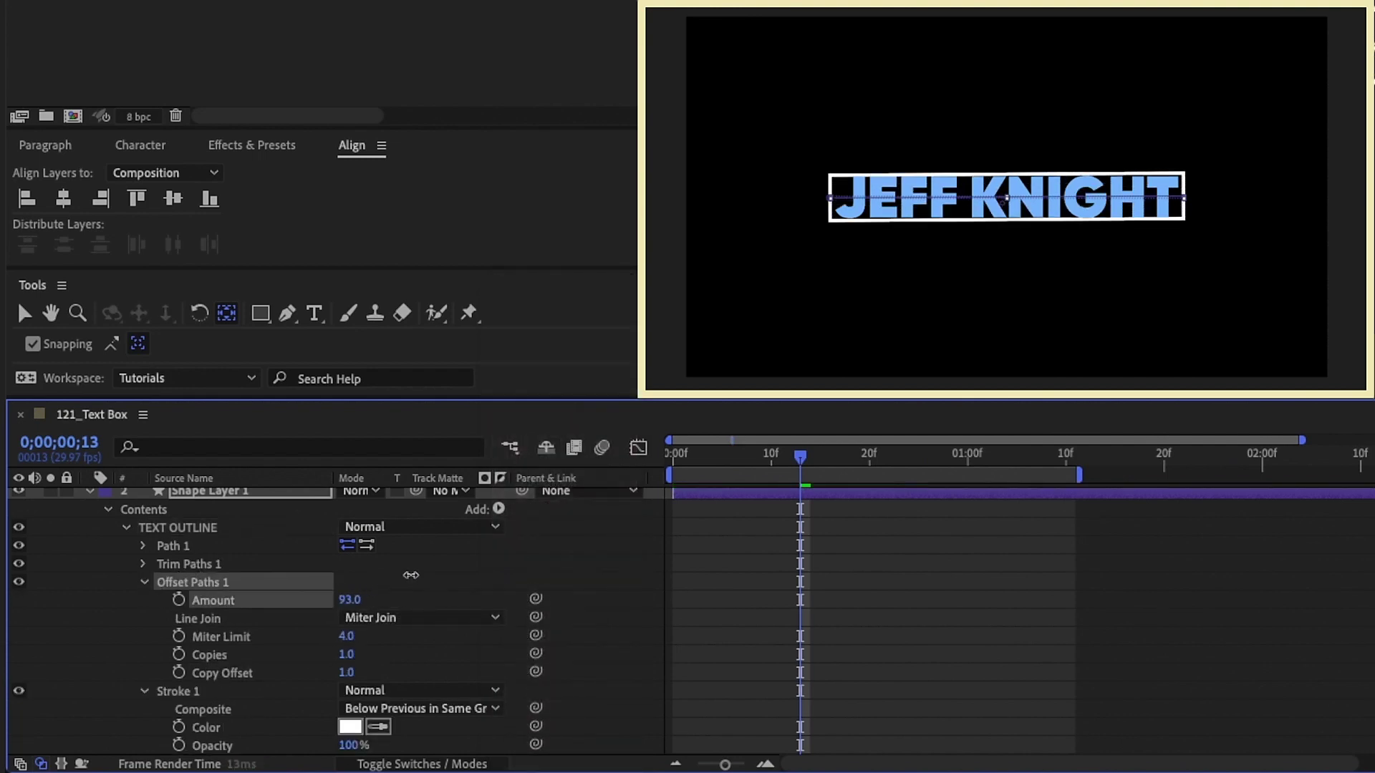
left_click_drag(411, 575, 416, 568)
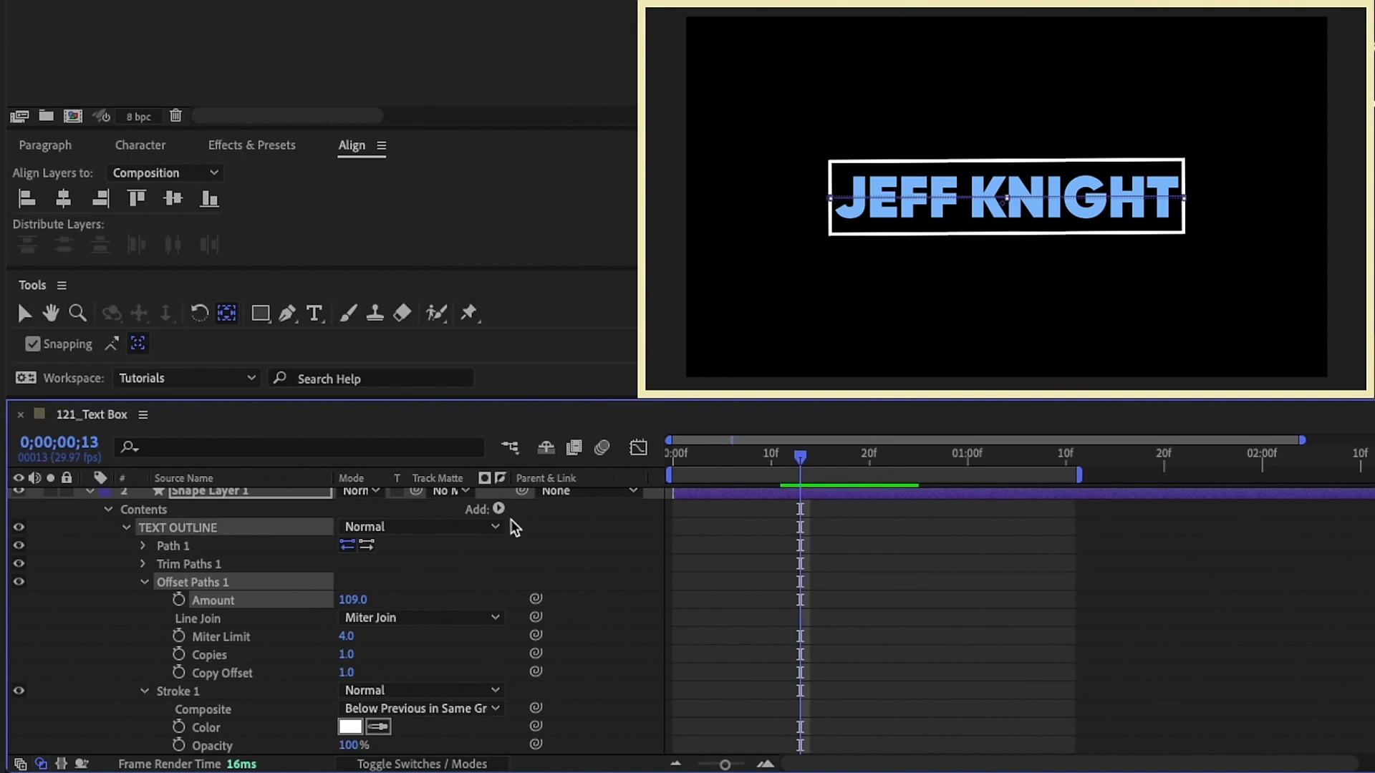
left_click_drag(683, 457, 749, 445)
- Move Offset Paths 1 above Trim Paths 1 and preview the outline animation
left_click_drag(179, 579, 178, 563)
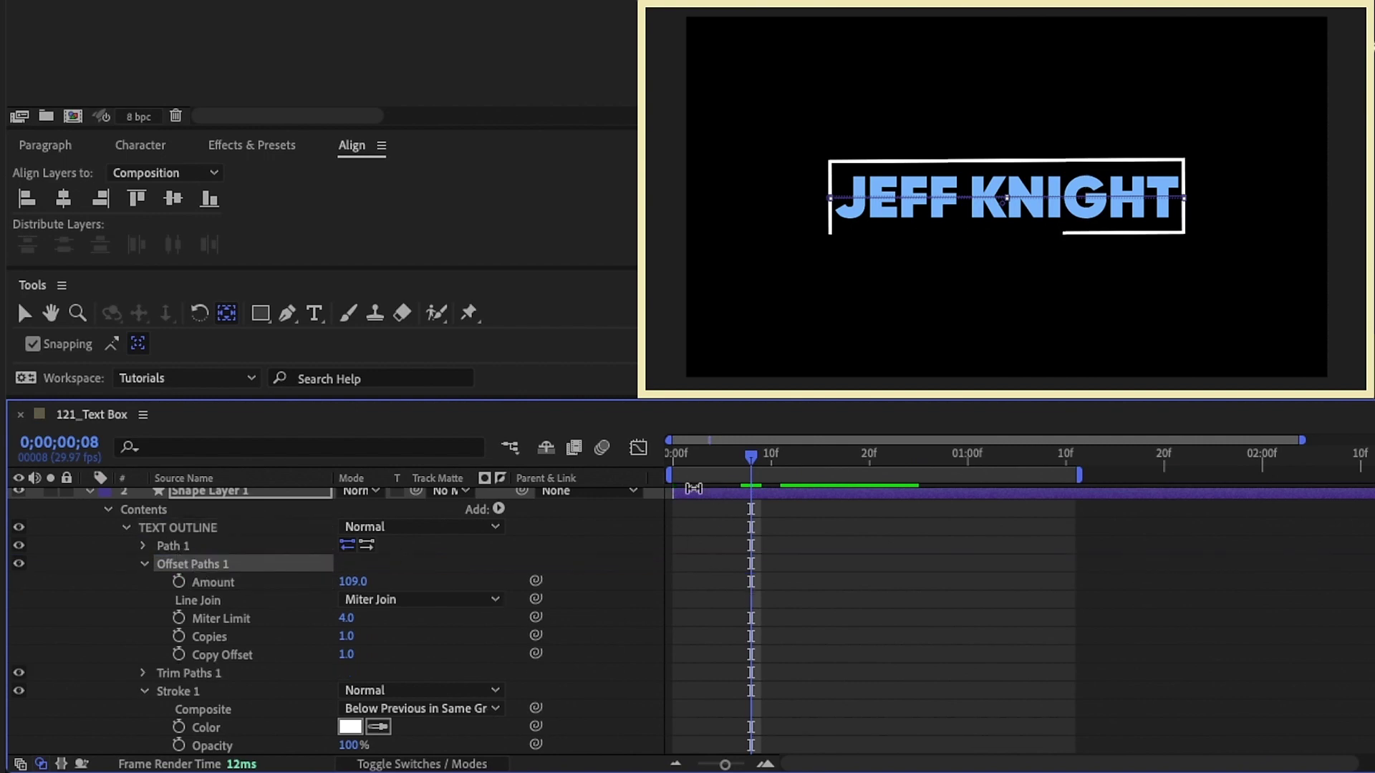
left_click_drag(691, 457, 630, 458)
key("space")
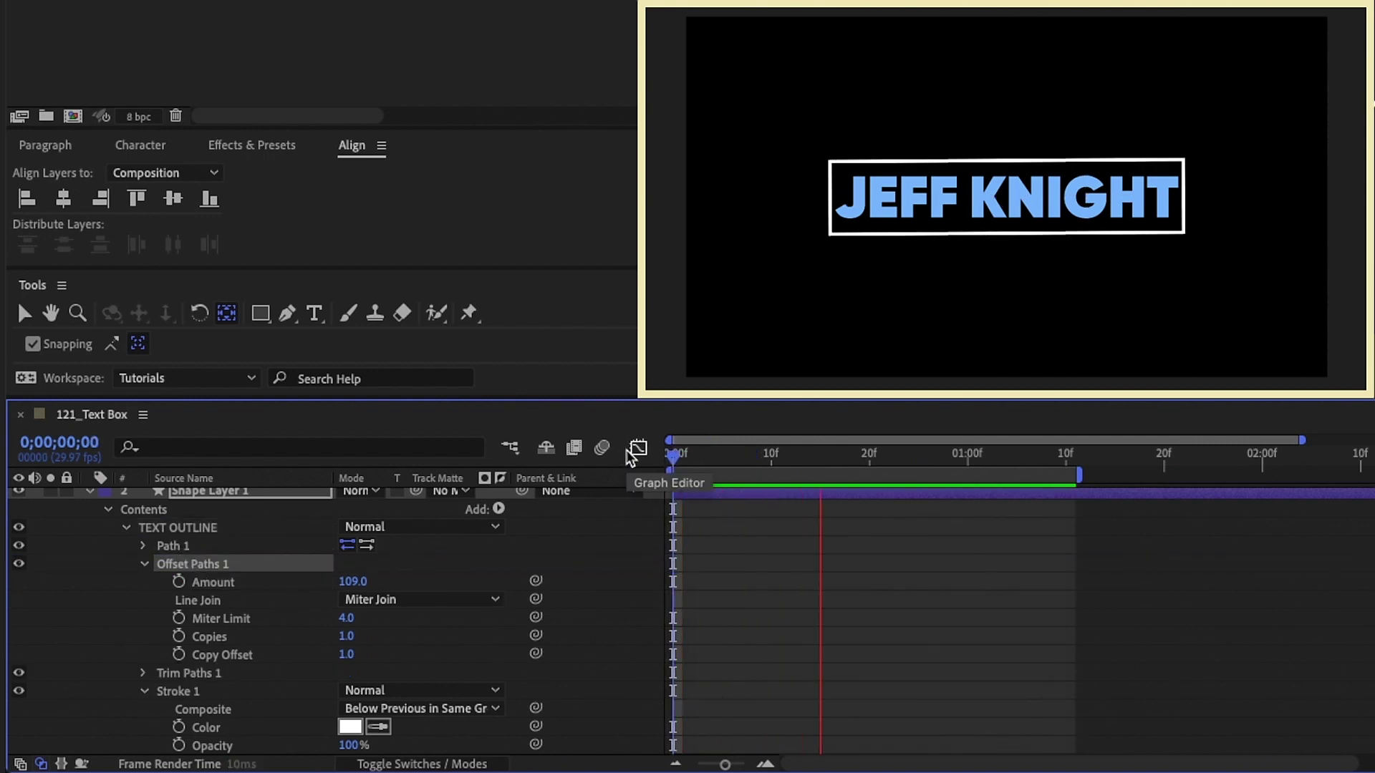
key("u")
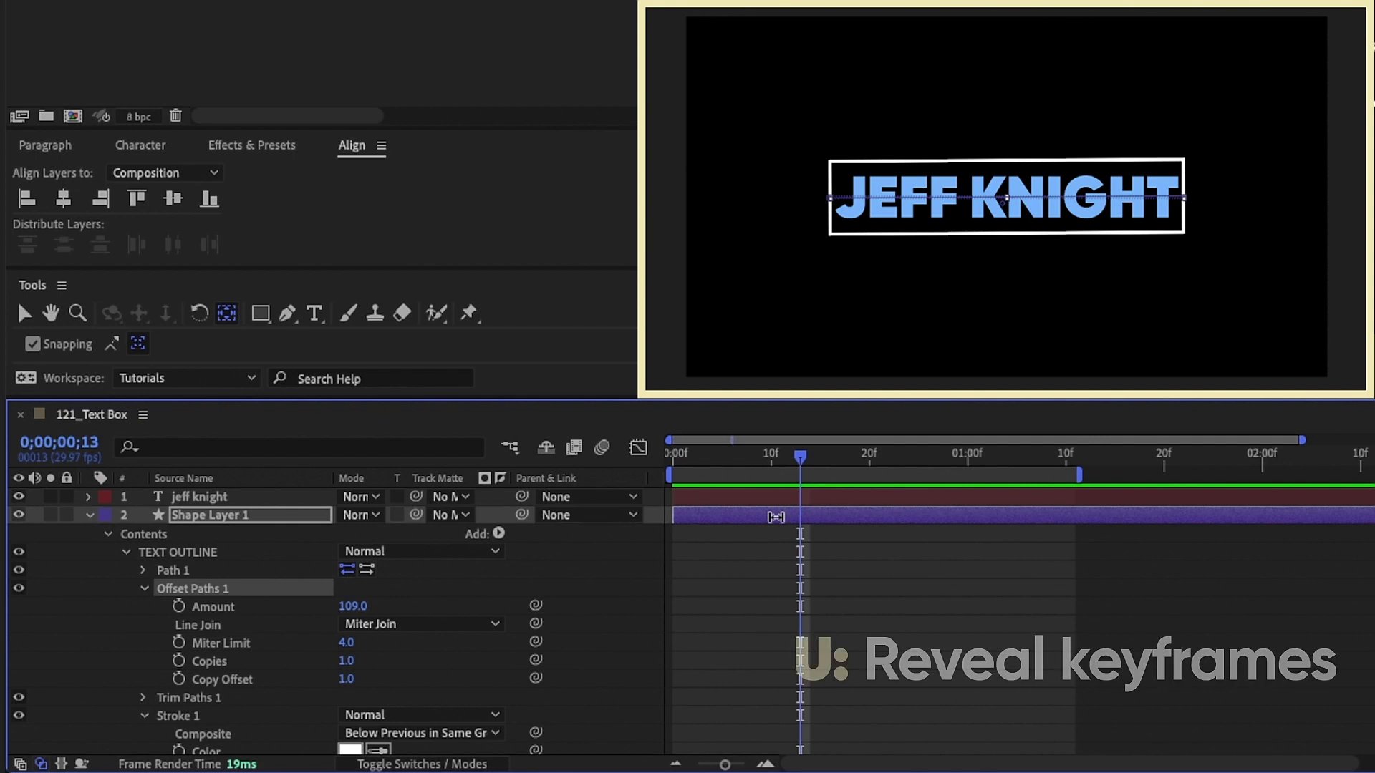
- Shift the End keyframe to about frame 17, delay the second Start keyframe, and extend the work area
key("v")
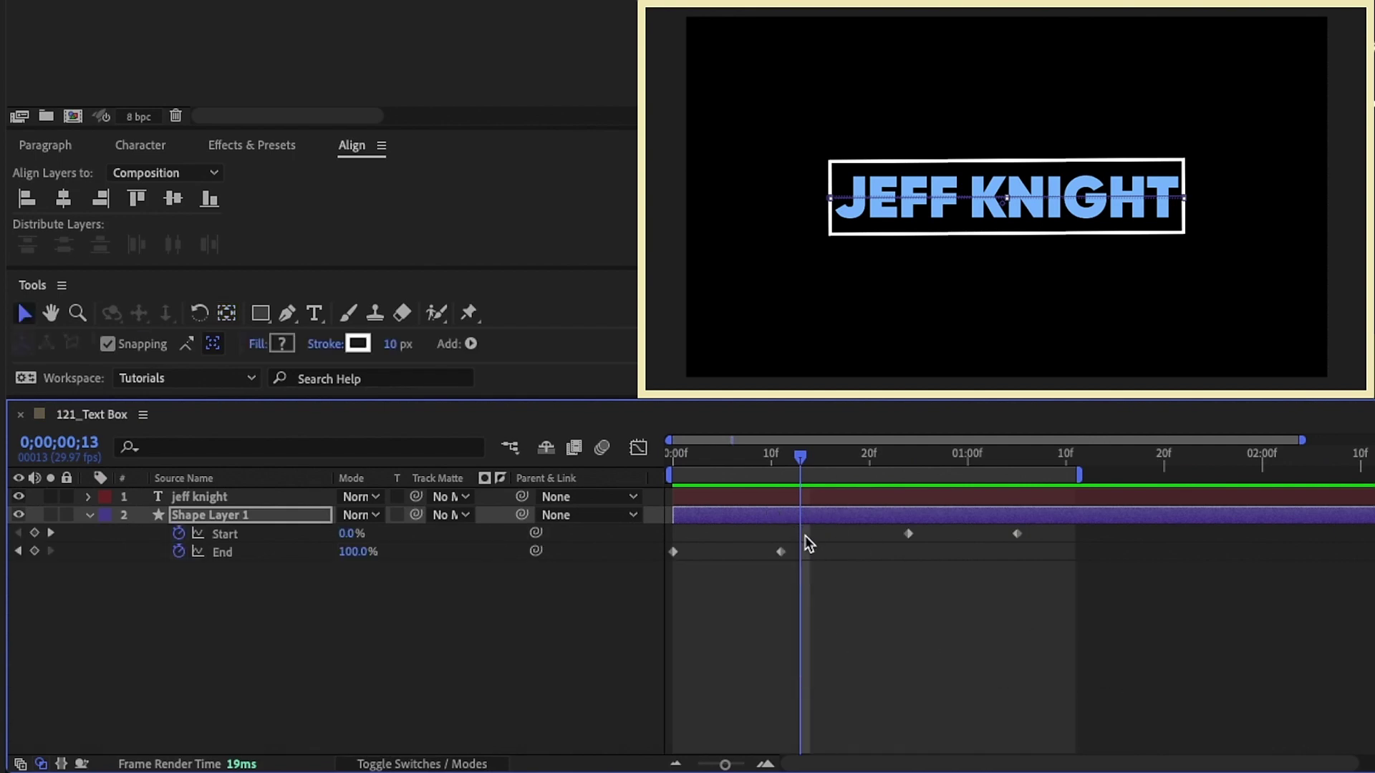
left_click_drag(784, 551, 850, 556)
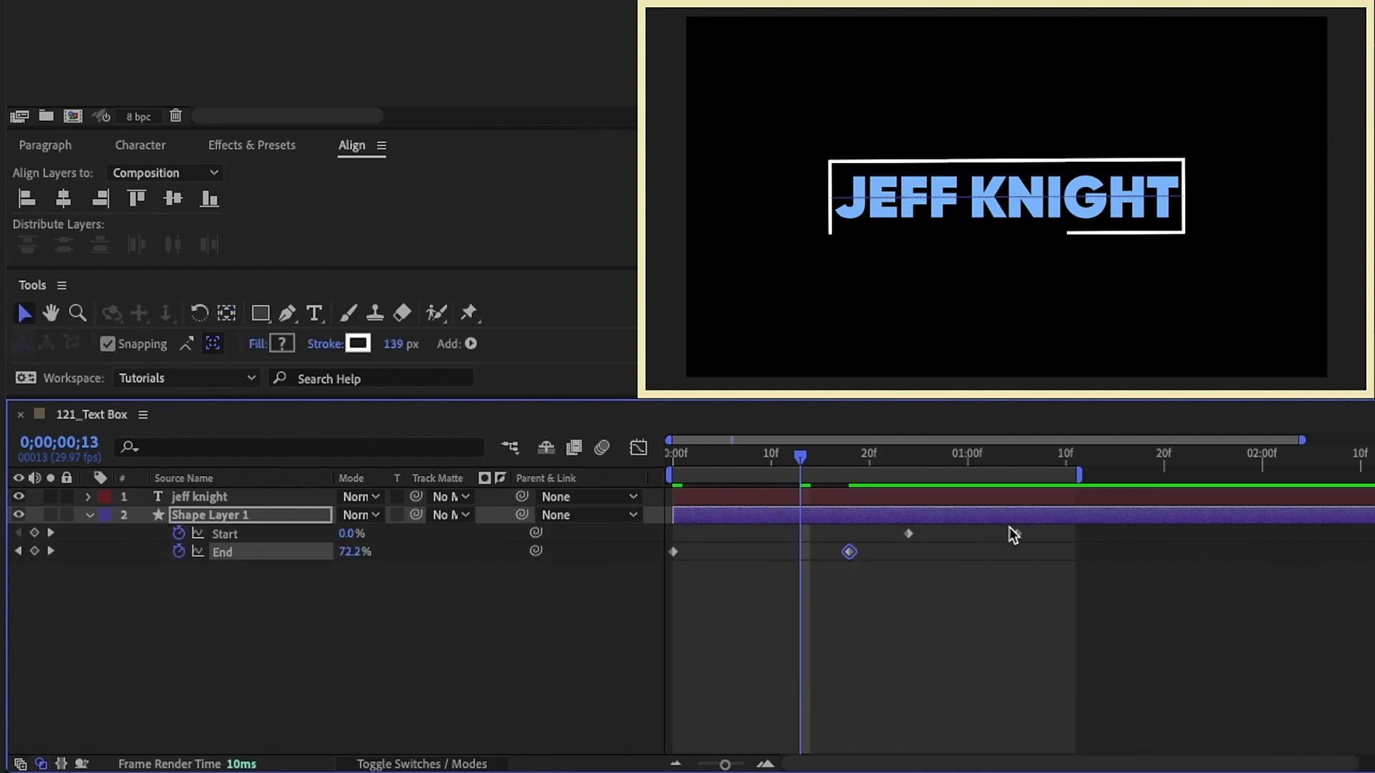
left_click_drag(1015, 534, 1067, 535)
left_click_drag(1079, 474, 1117, 474)
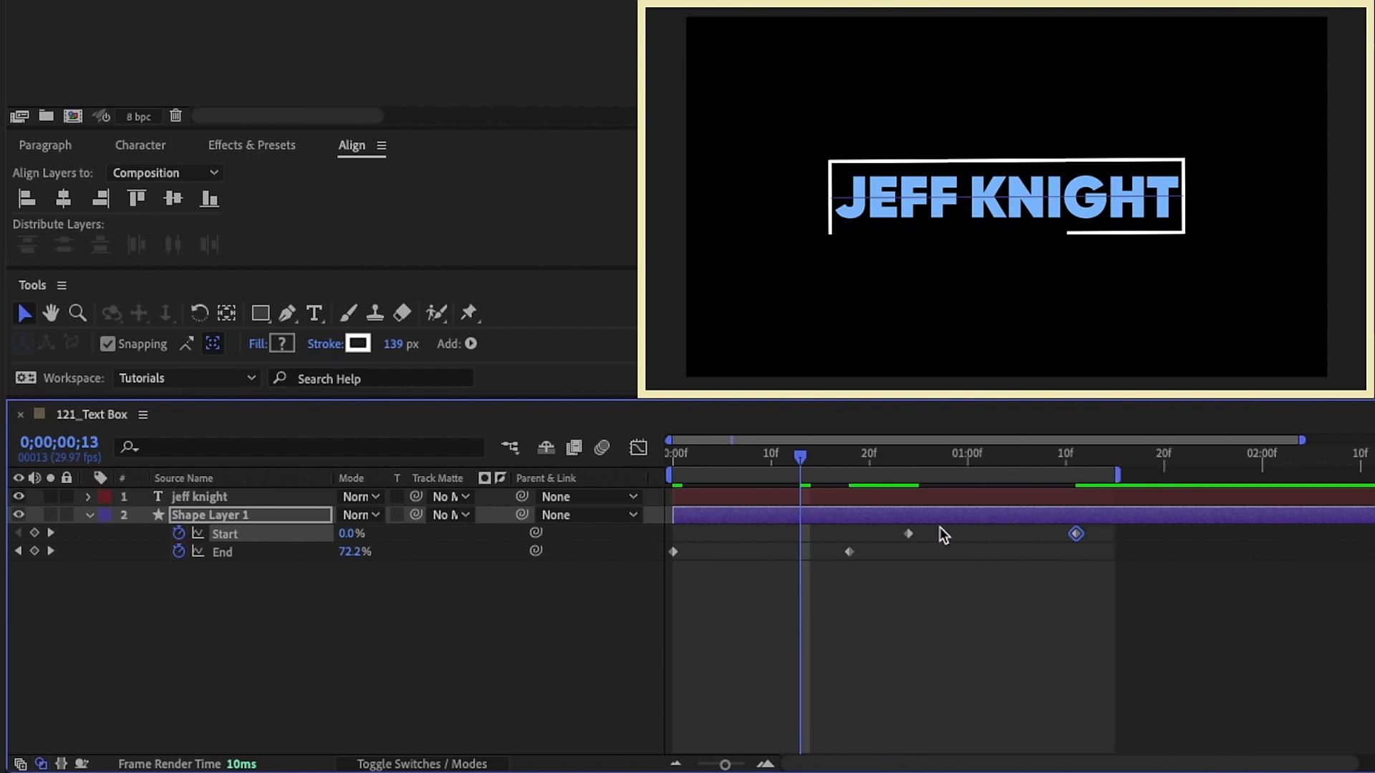
- Set the outline's Trim Paths Offset to 0x+30.9° and preview the draw-on around the title
key("u")
left_click(124, 552)
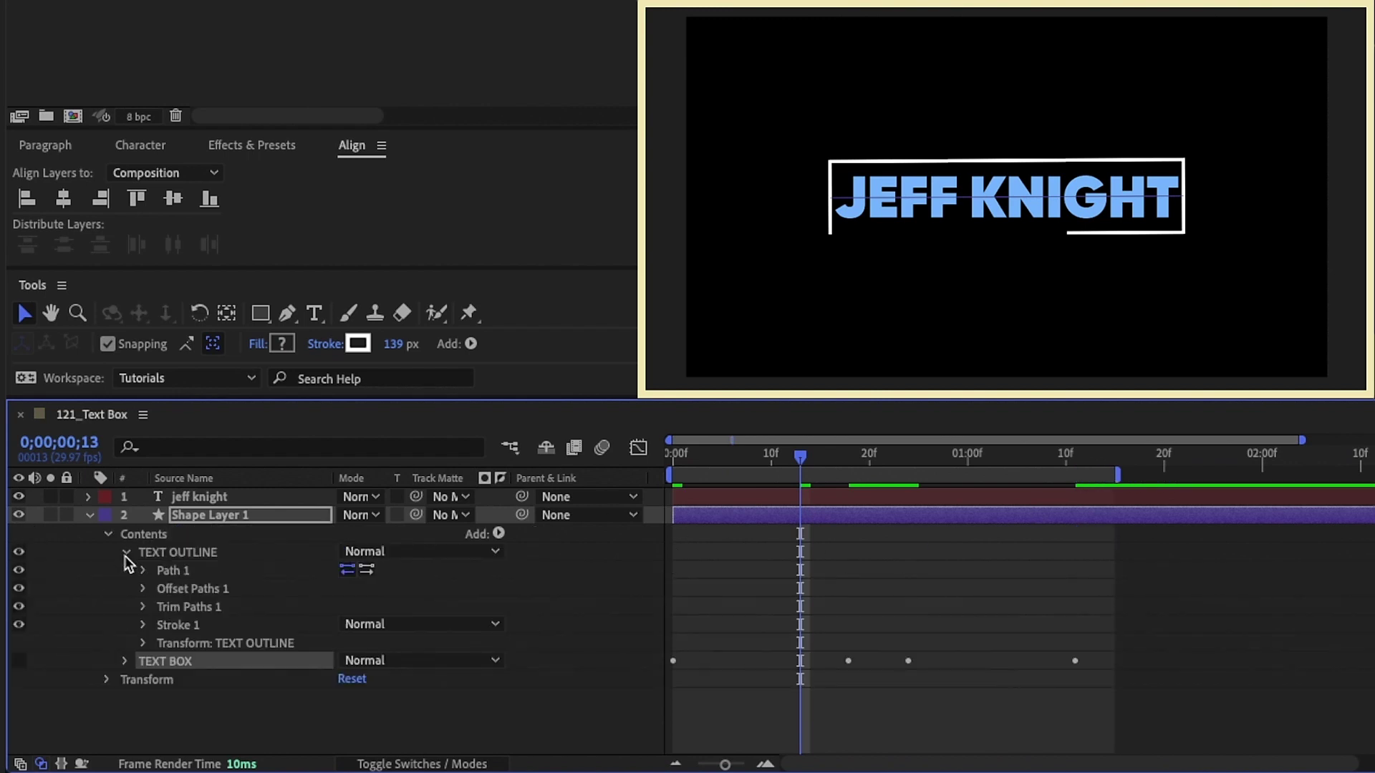
left_click(143, 607)
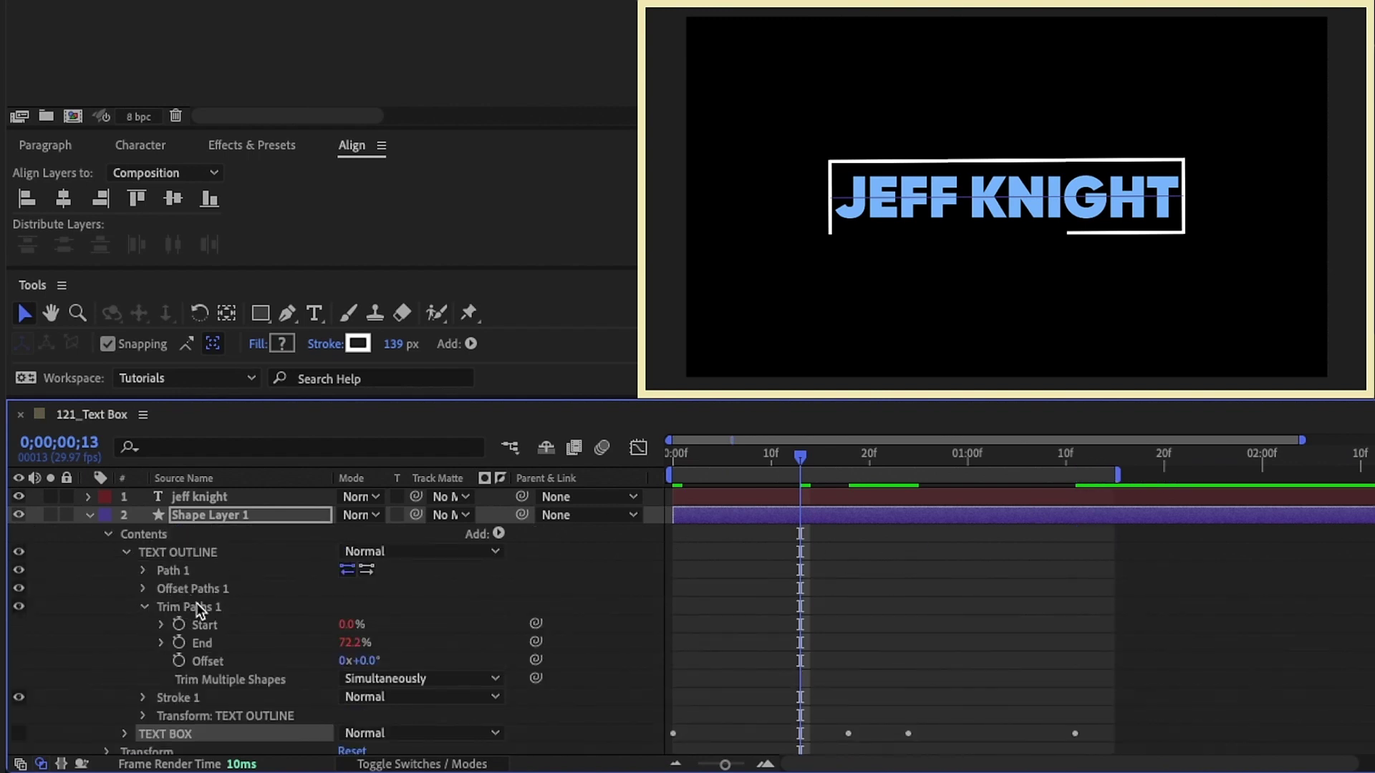
left_click(729, 456)
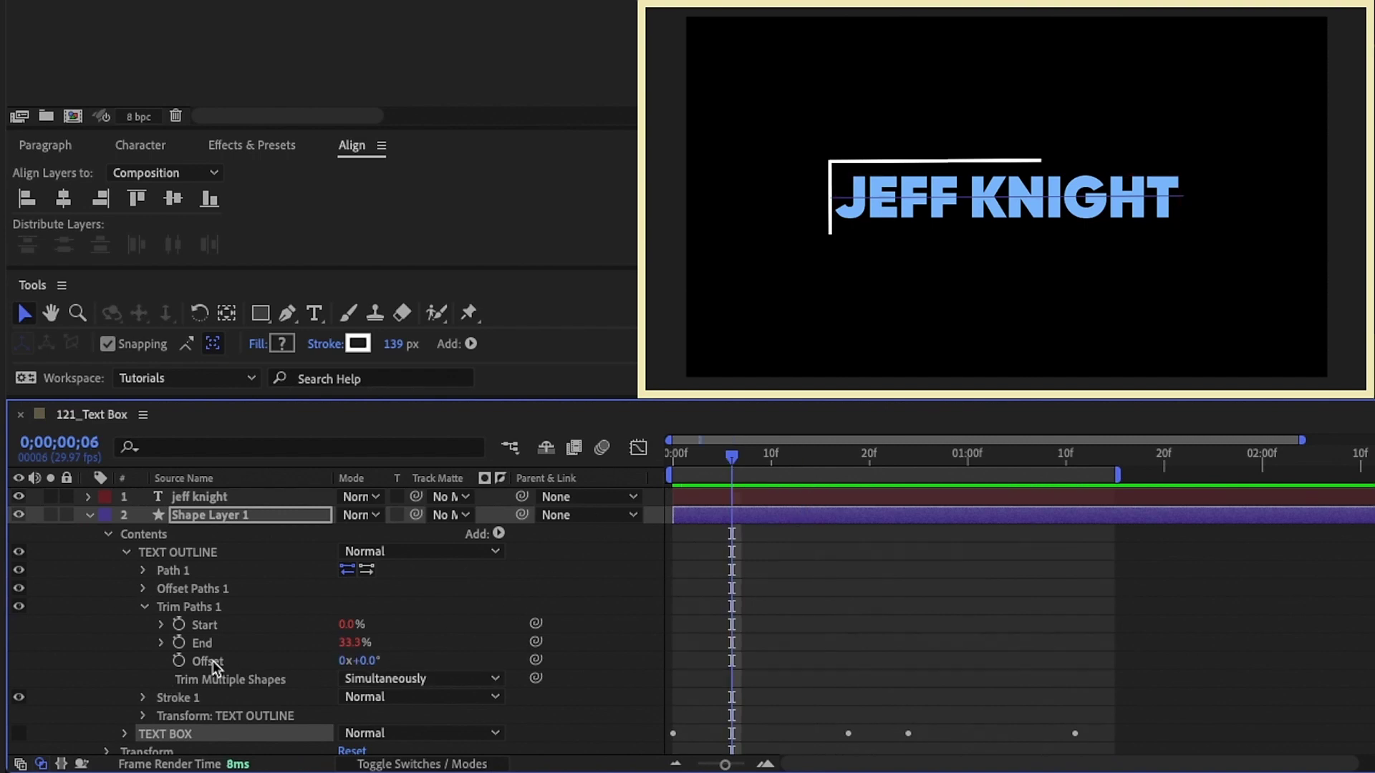
left_click_drag(360, 660, 305, 624)
key("space")
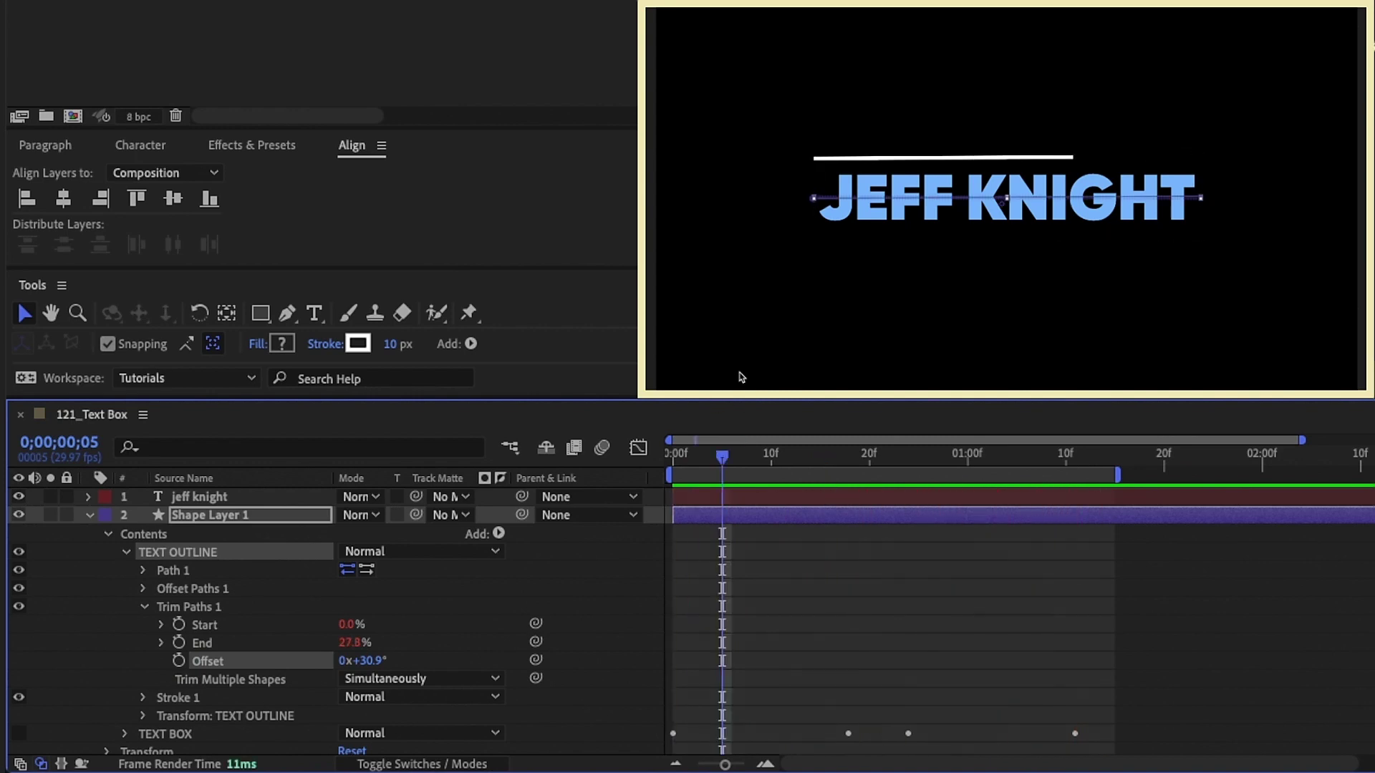
left_click_drag(861, 467, 829, 445)
left_click(919, 445)
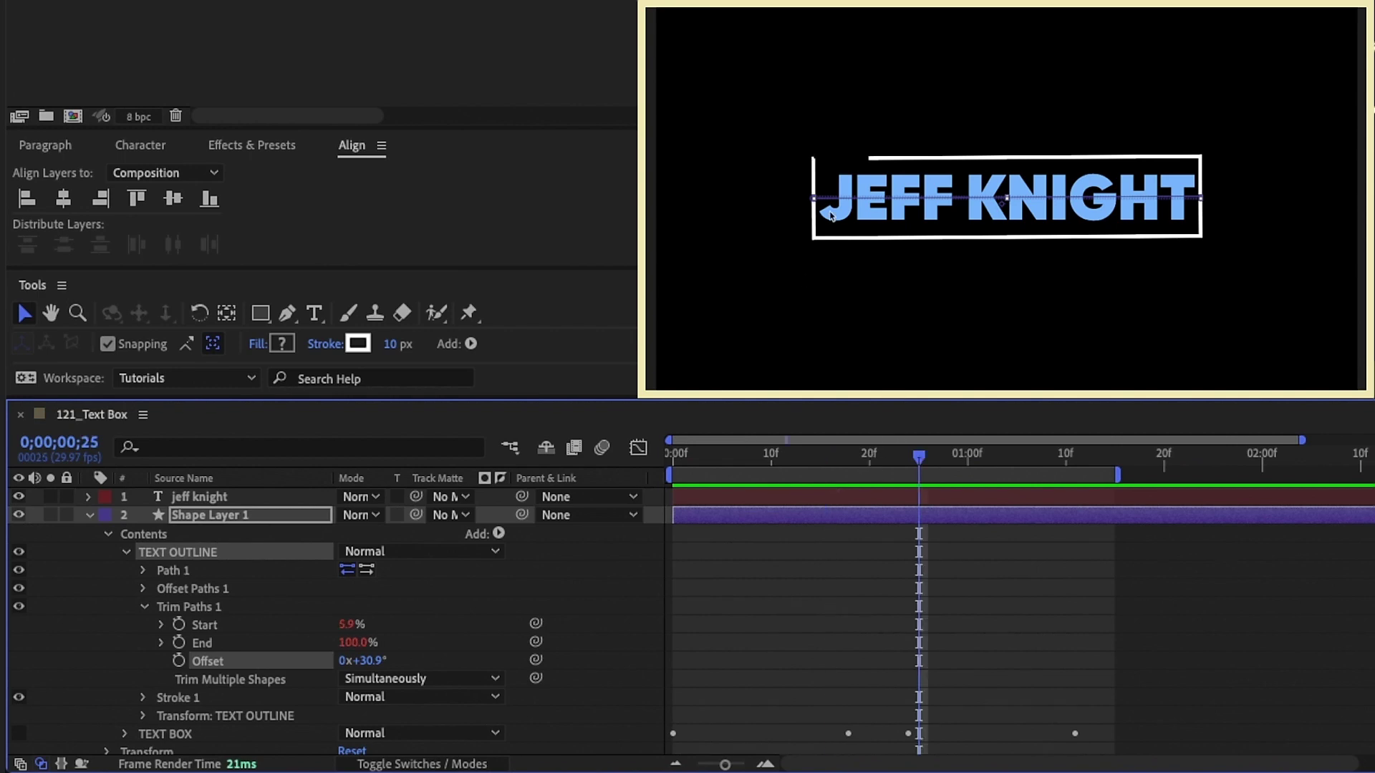
key("period")
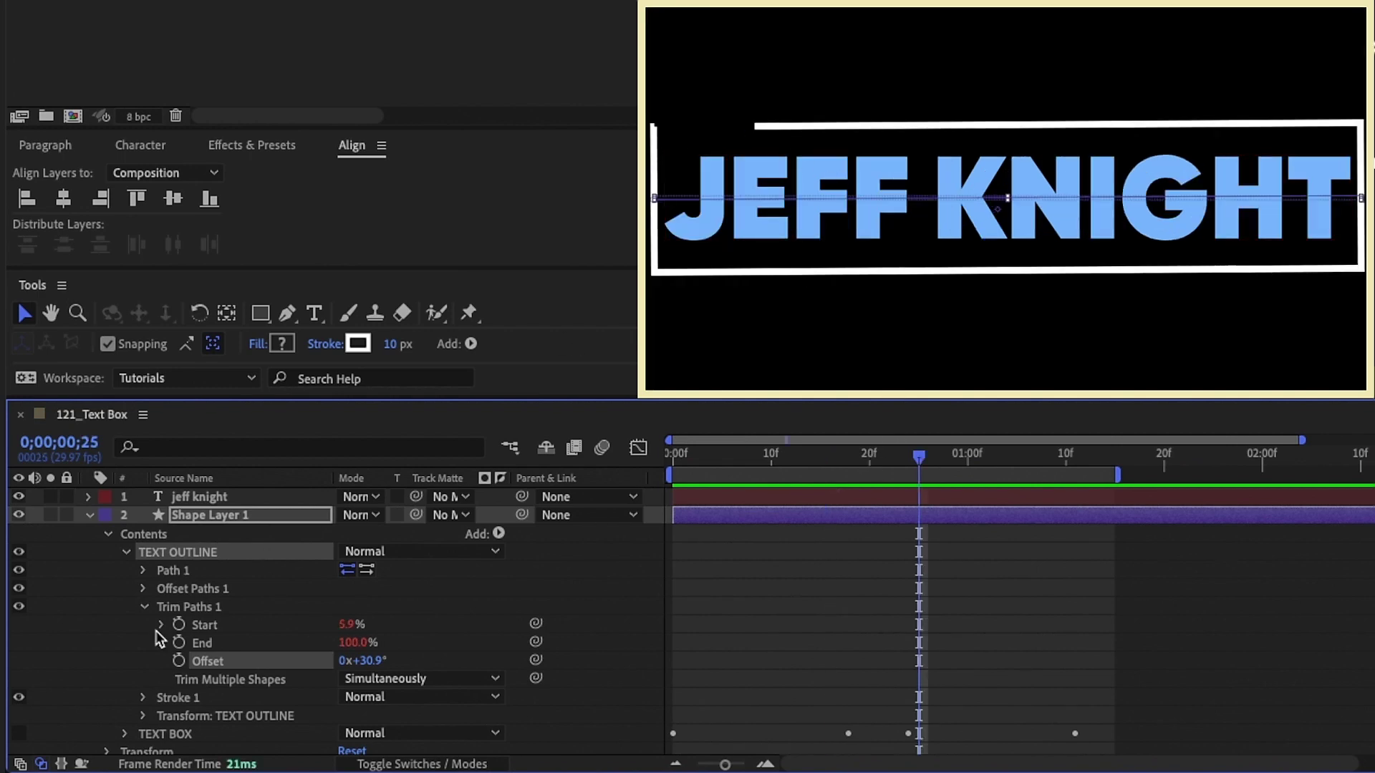
left_click(143, 699)
- Give the outline stroke Round Cap ends and Round Join corners, then preview
left_click(401, 653)
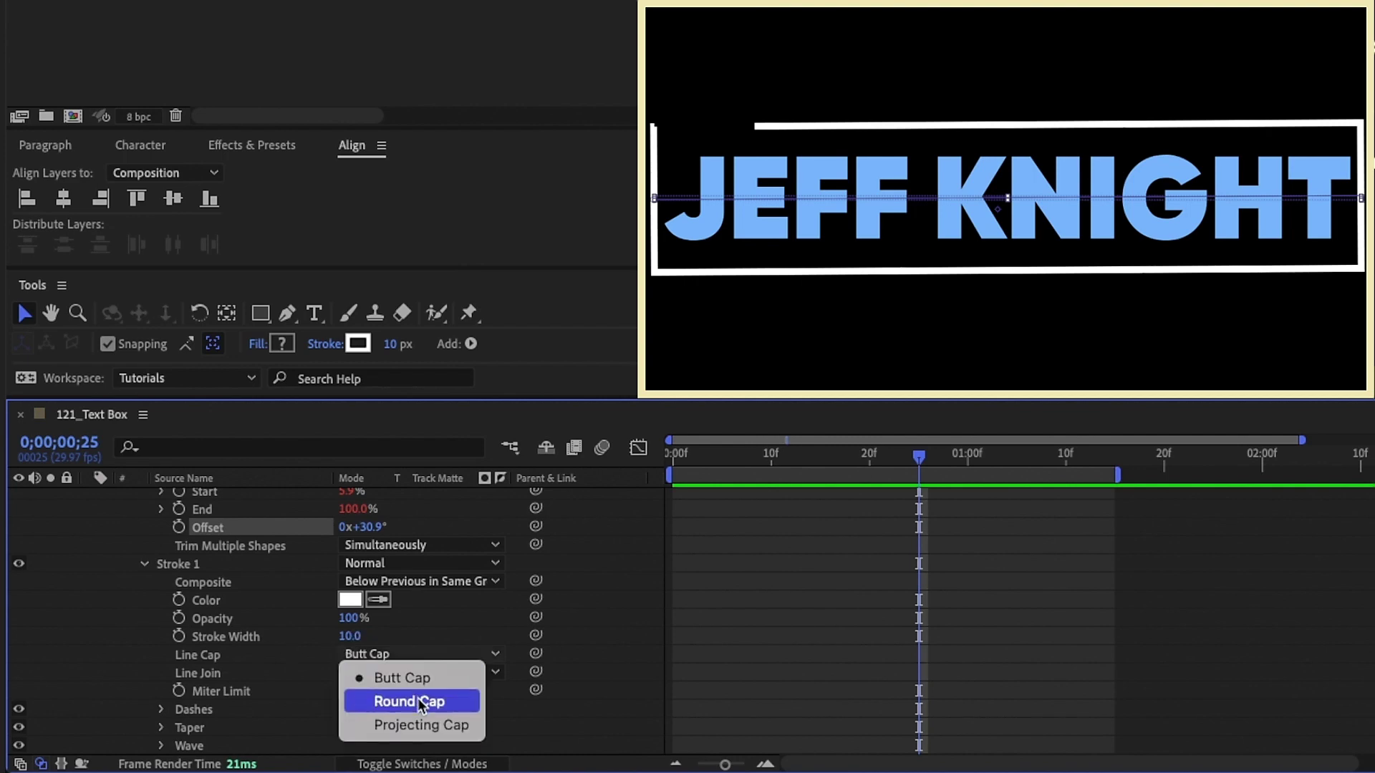
left_click(421, 702)
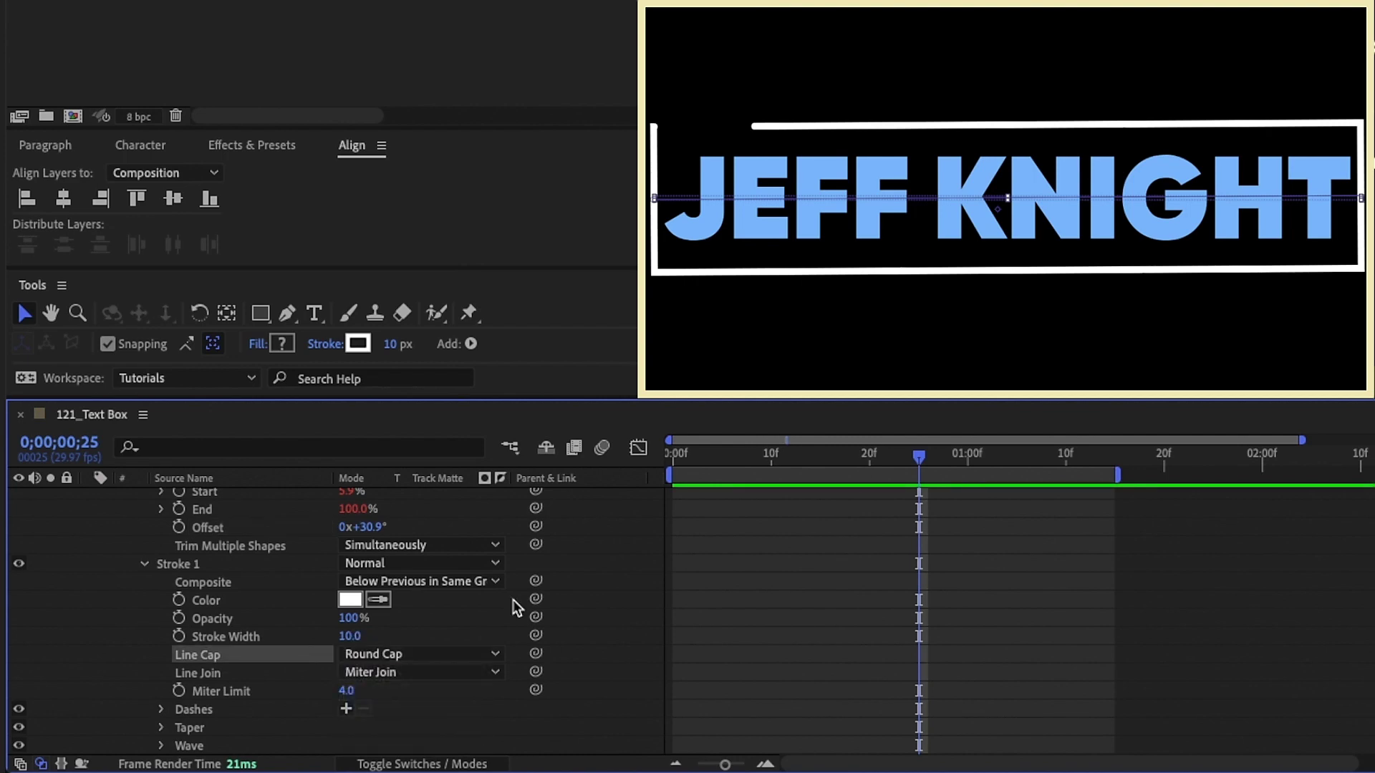
left_click(390, 672)
left_click(414, 712)
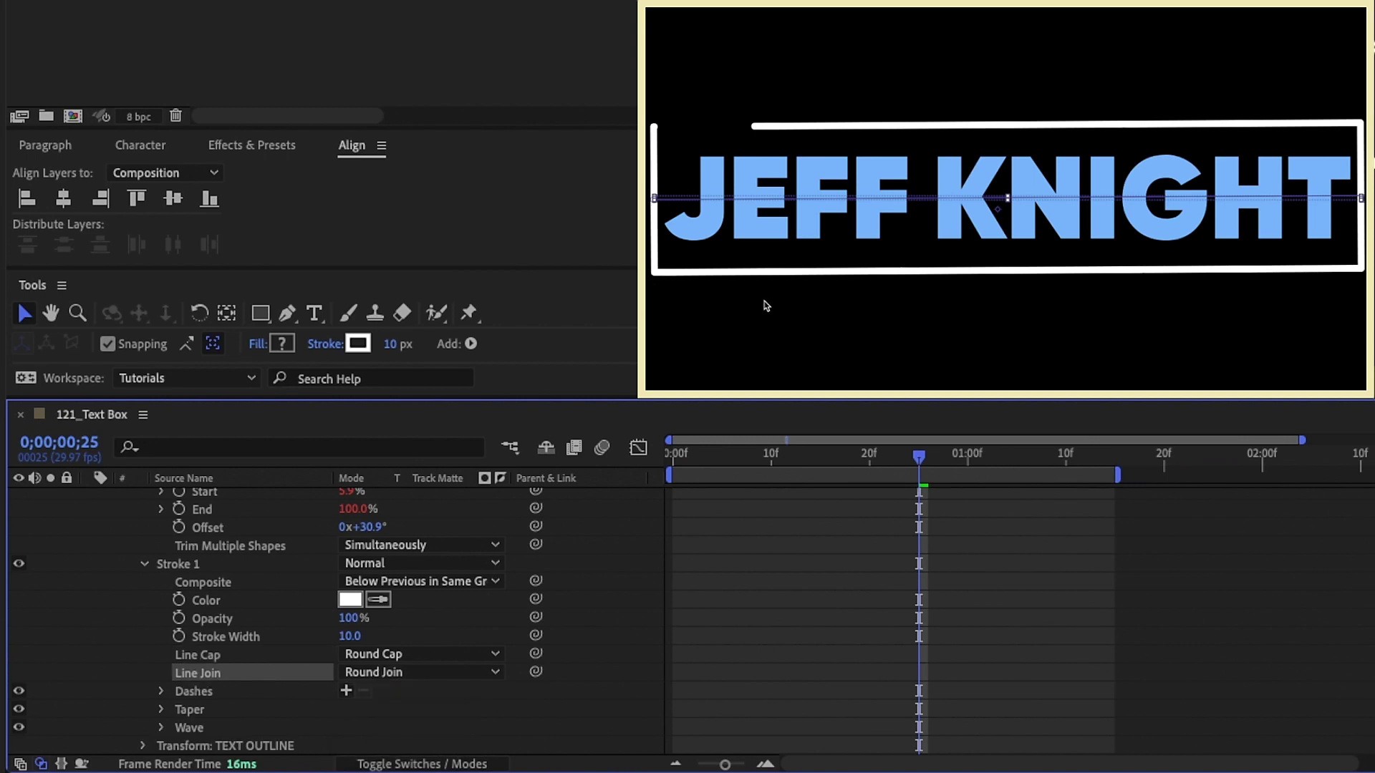
key("comma")
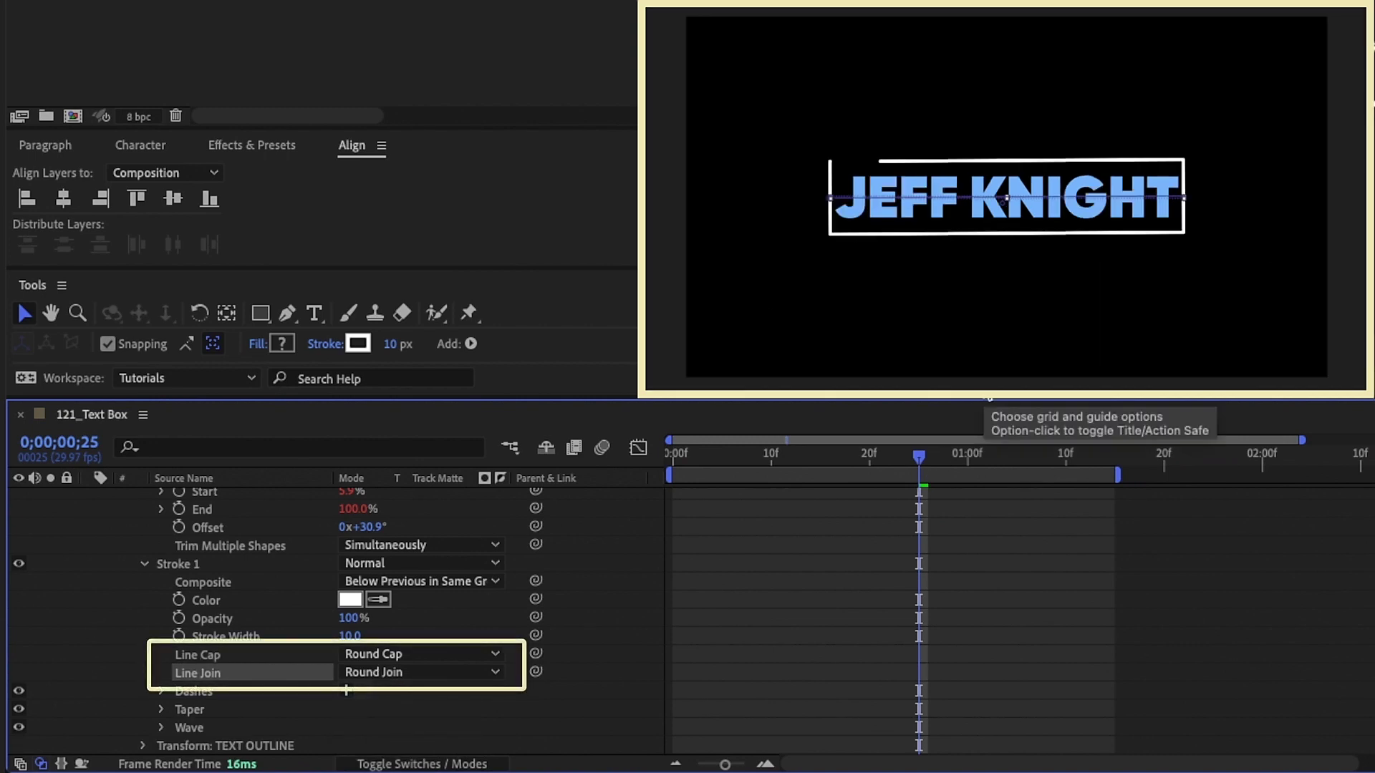
key("space")
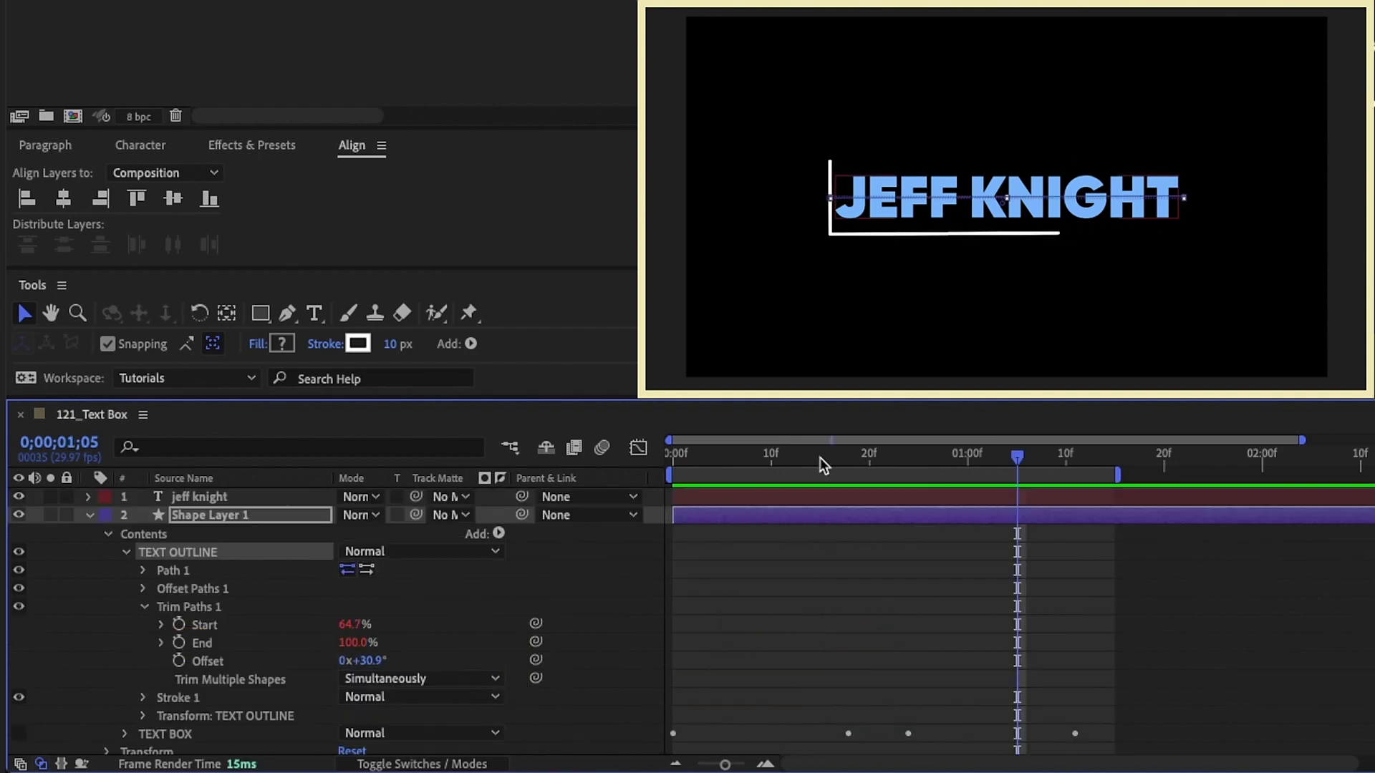
left_click(863, 456)
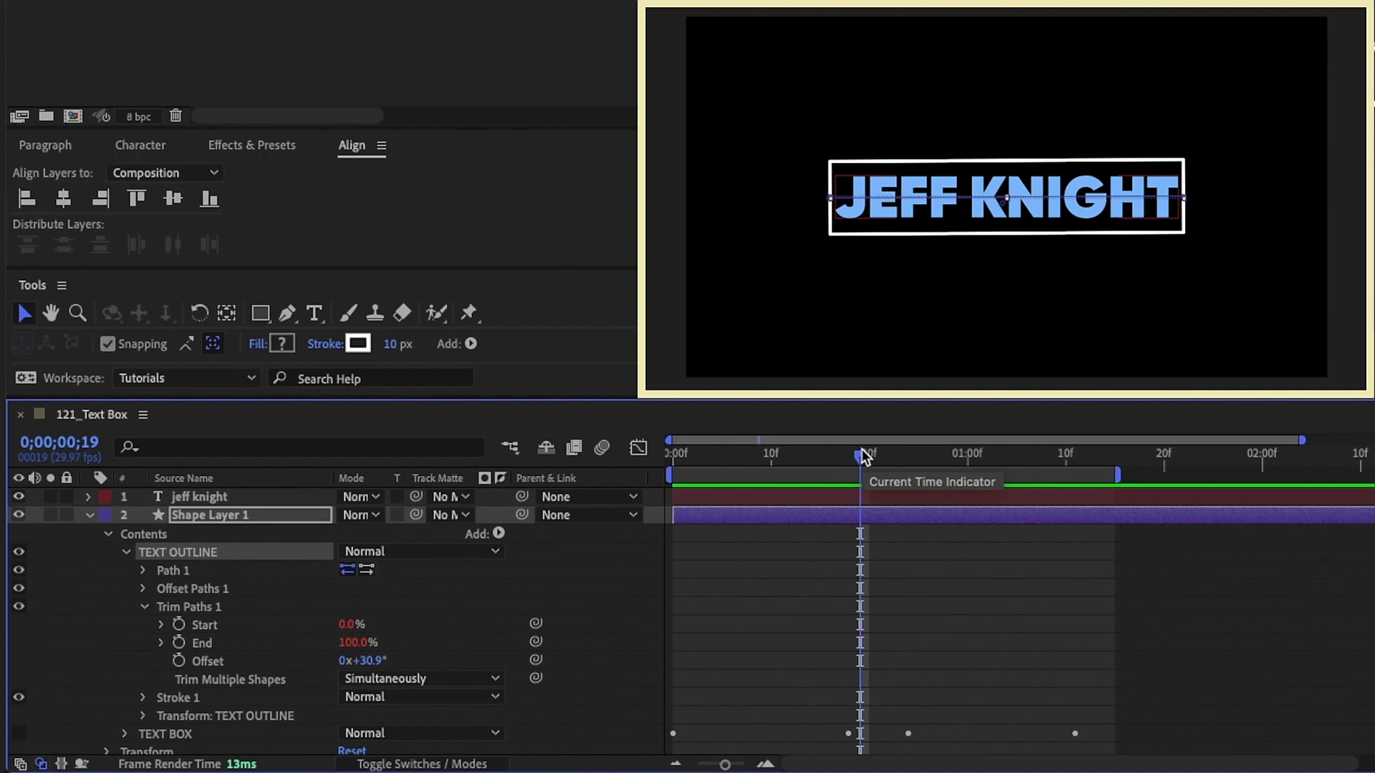
- Show the TEXT BOX group, hide TEXT OUTLINE, and inspect TEXT BOX's stroke settings
left_click(129, 552)
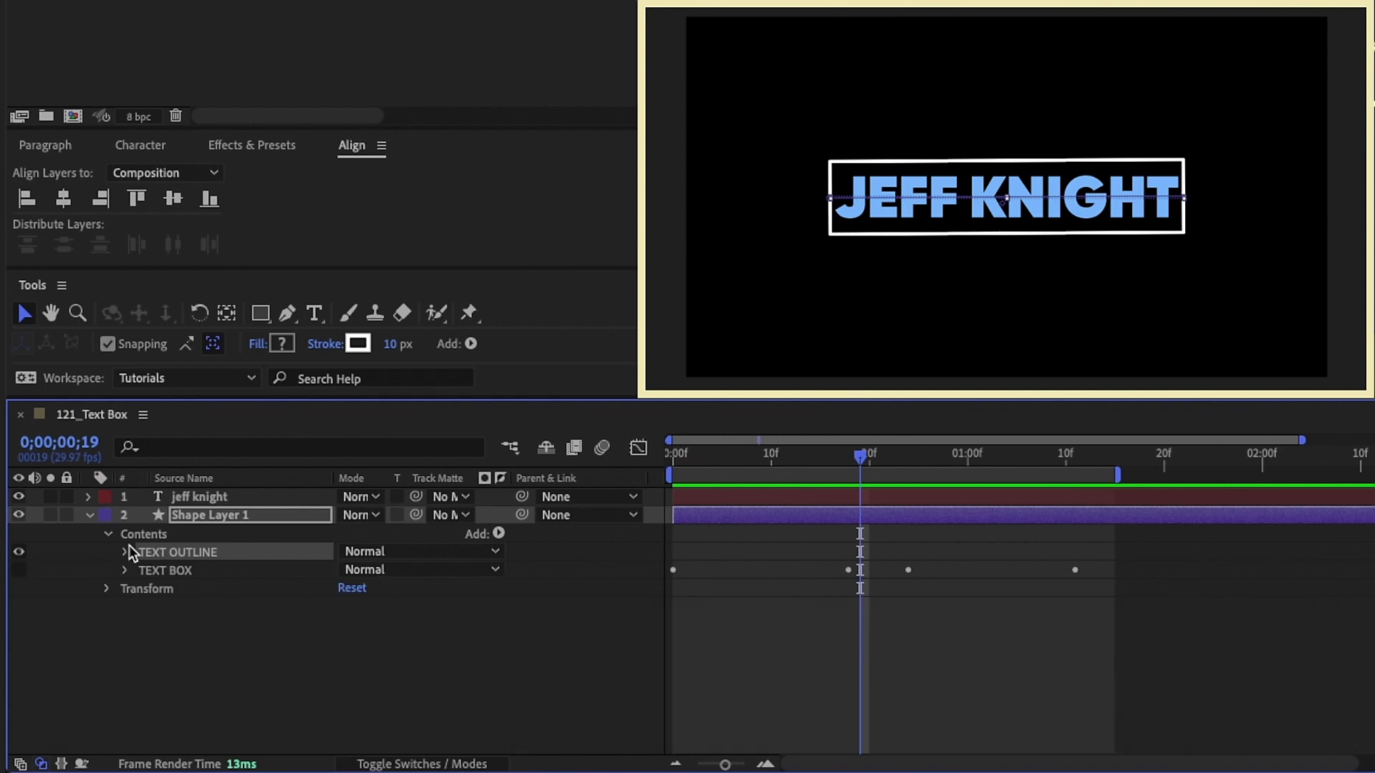
left_click(18, 570)
left_click(19, 551)
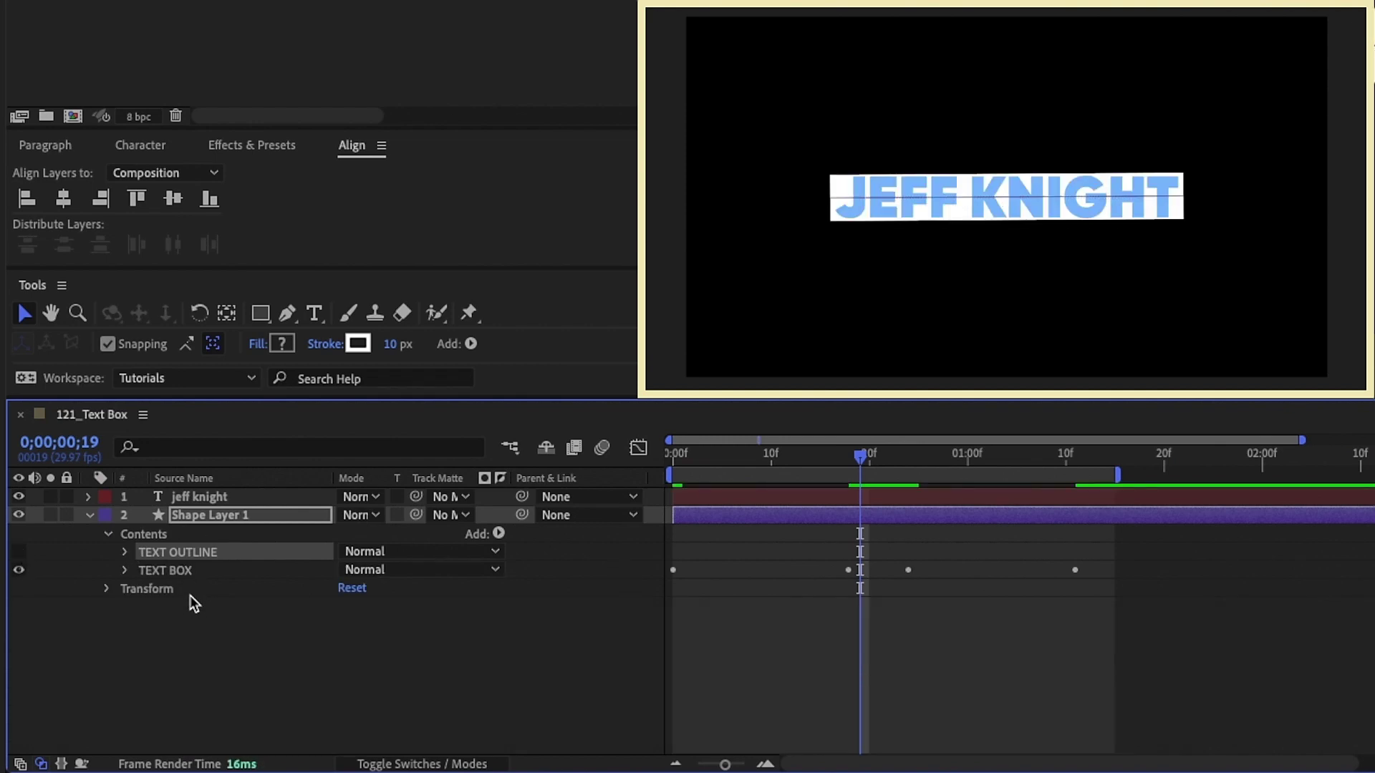
left_click(123, 570)
left_click(144, 701)
scroll(286, 681, "down", 3)
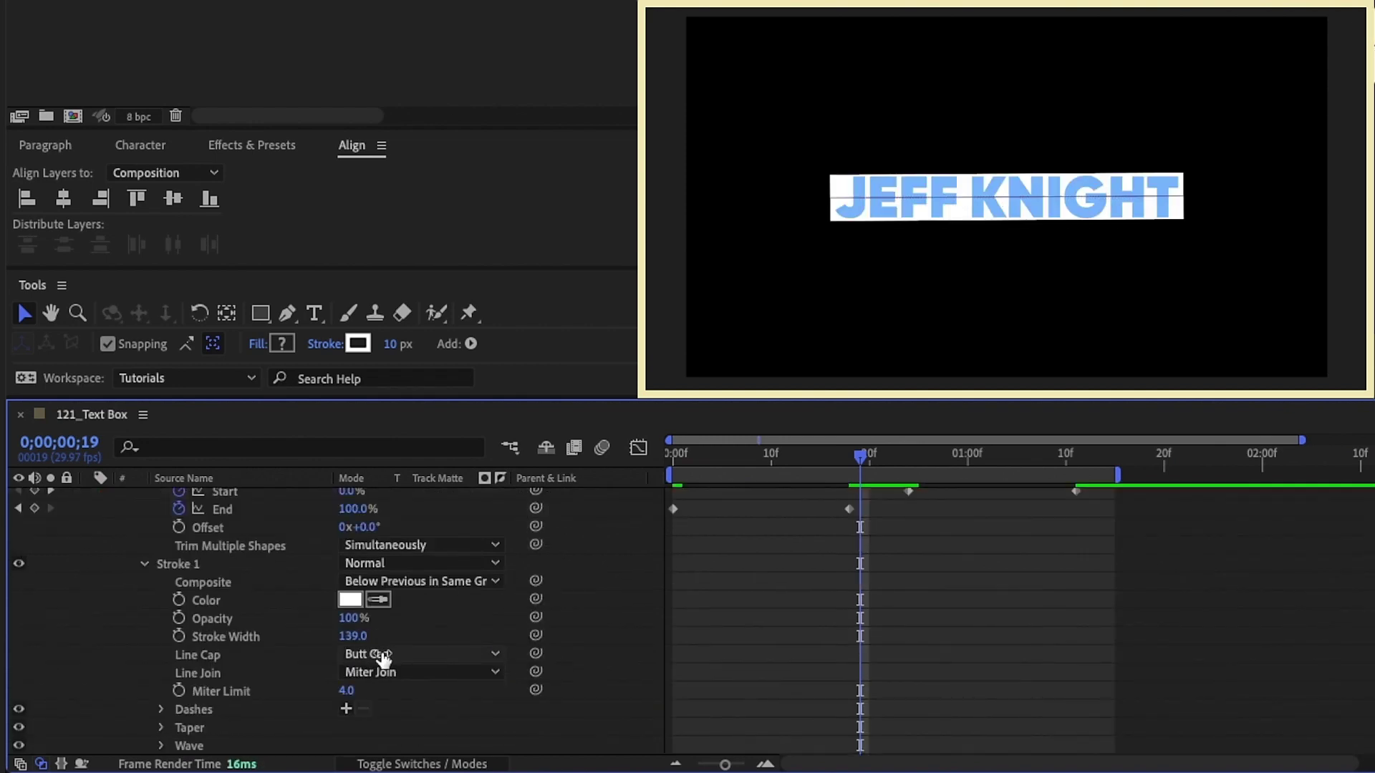
scroll(200, 587, "up", 3)
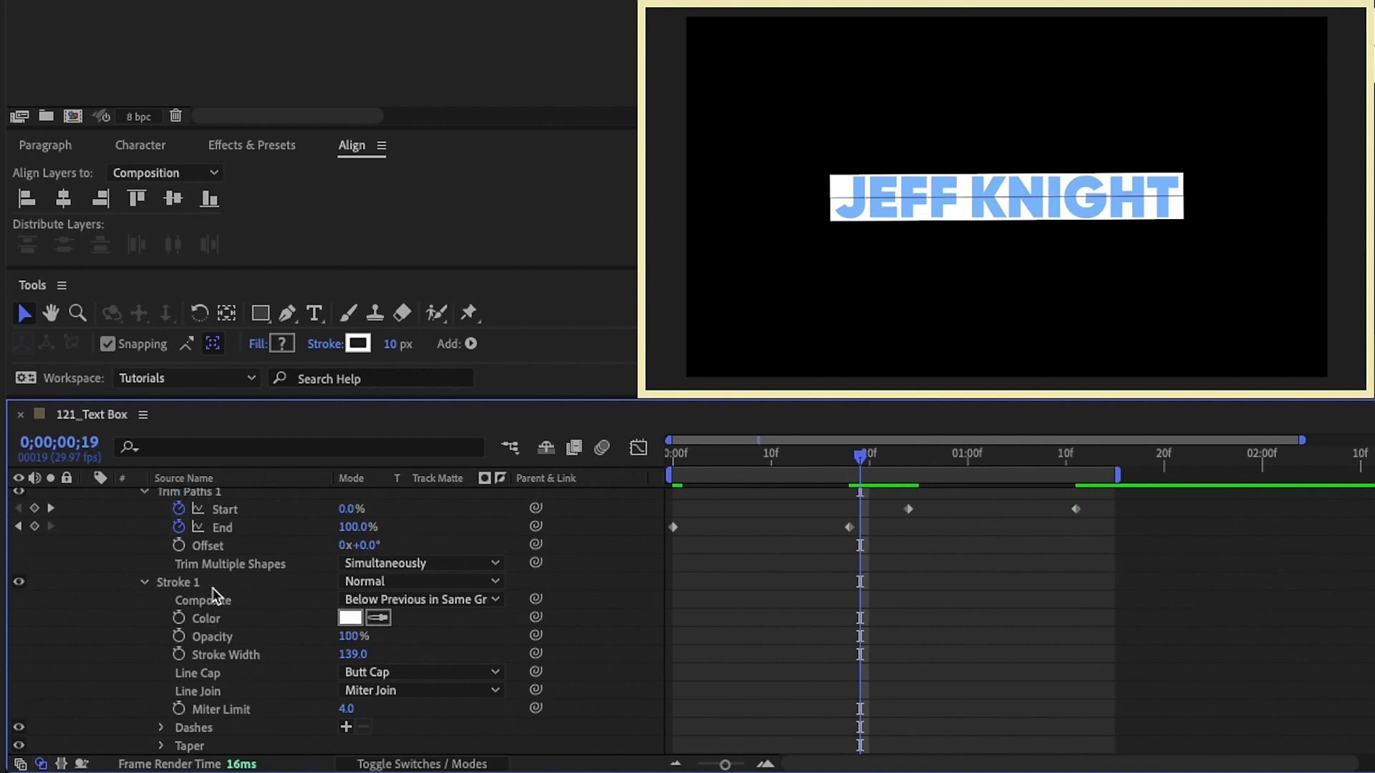
left_click(127, 545)
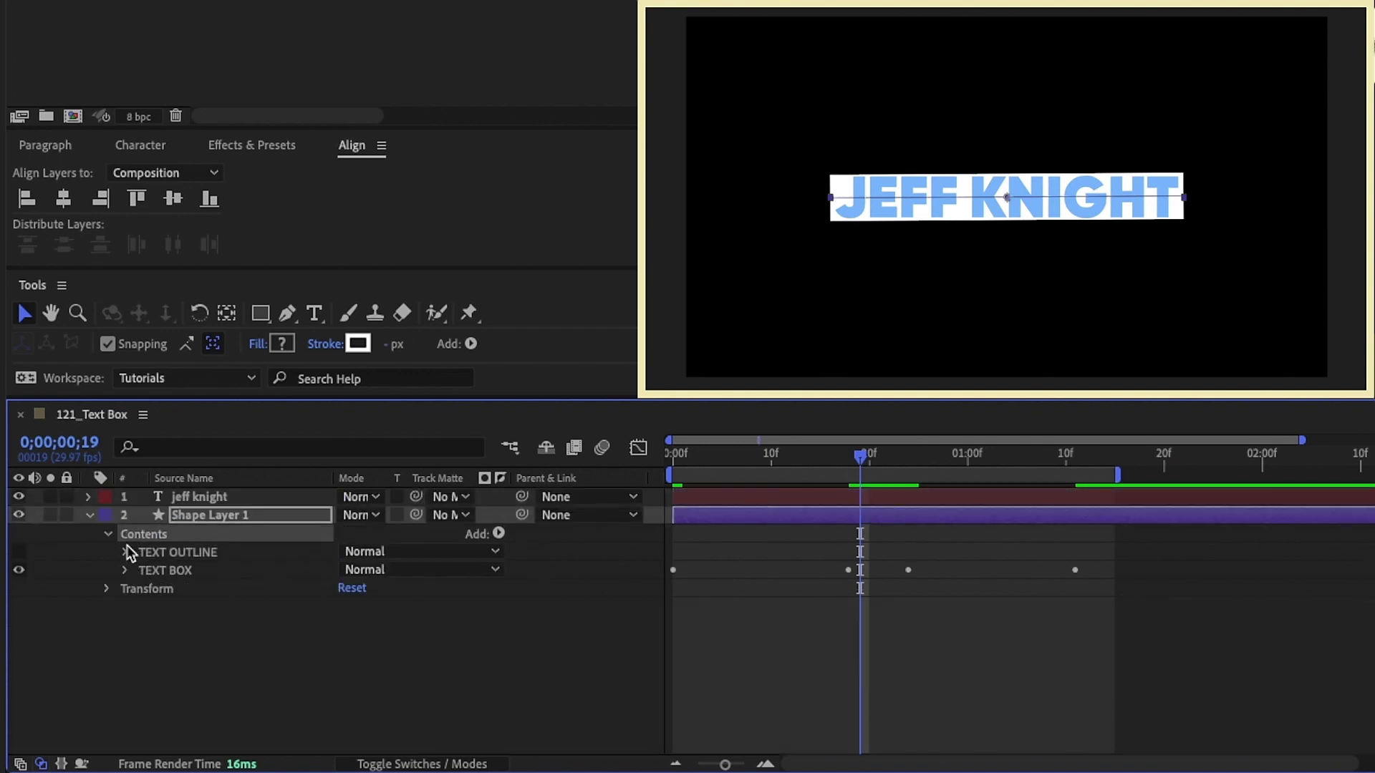
- Check the expression driving TEXT OUTLINE's path, then display Shape Layer 1's Position
left_click(126, 552)
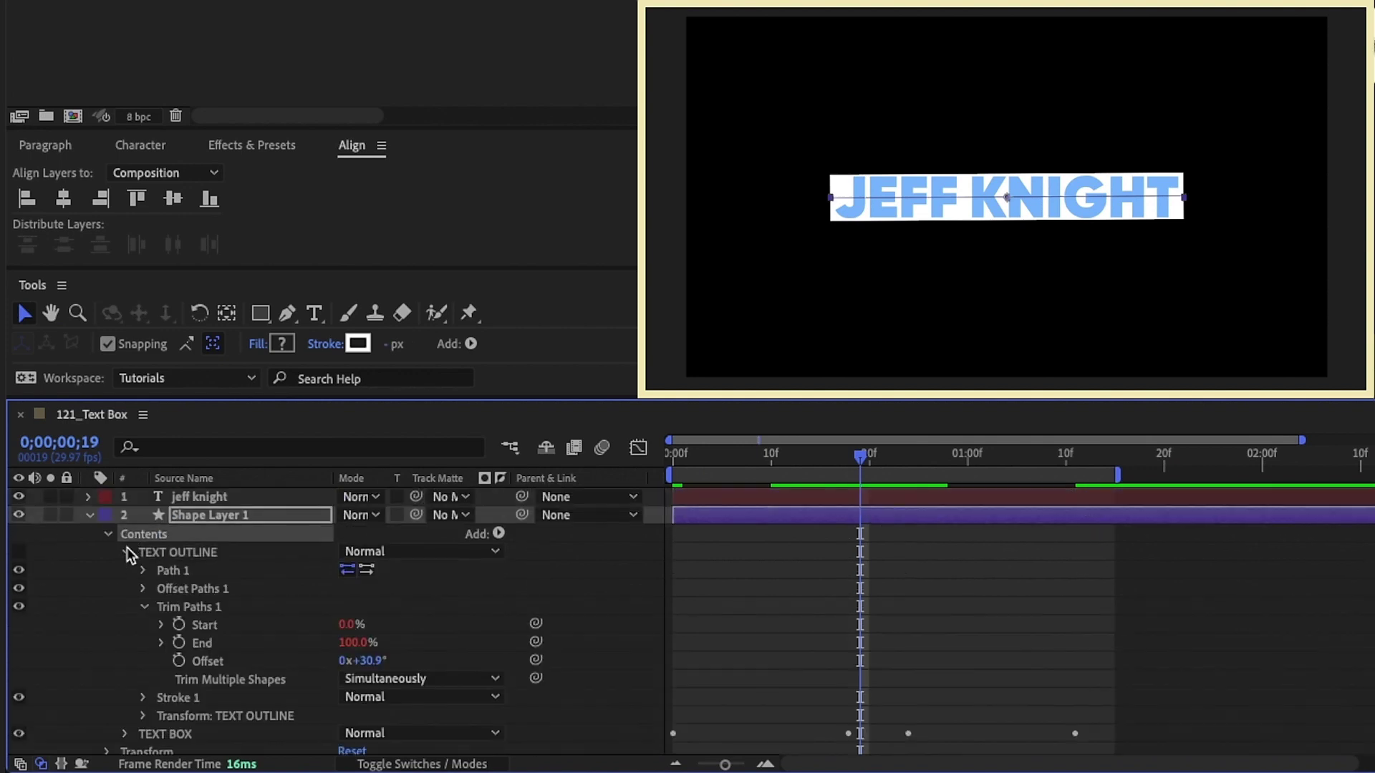
left_click(144, 608)
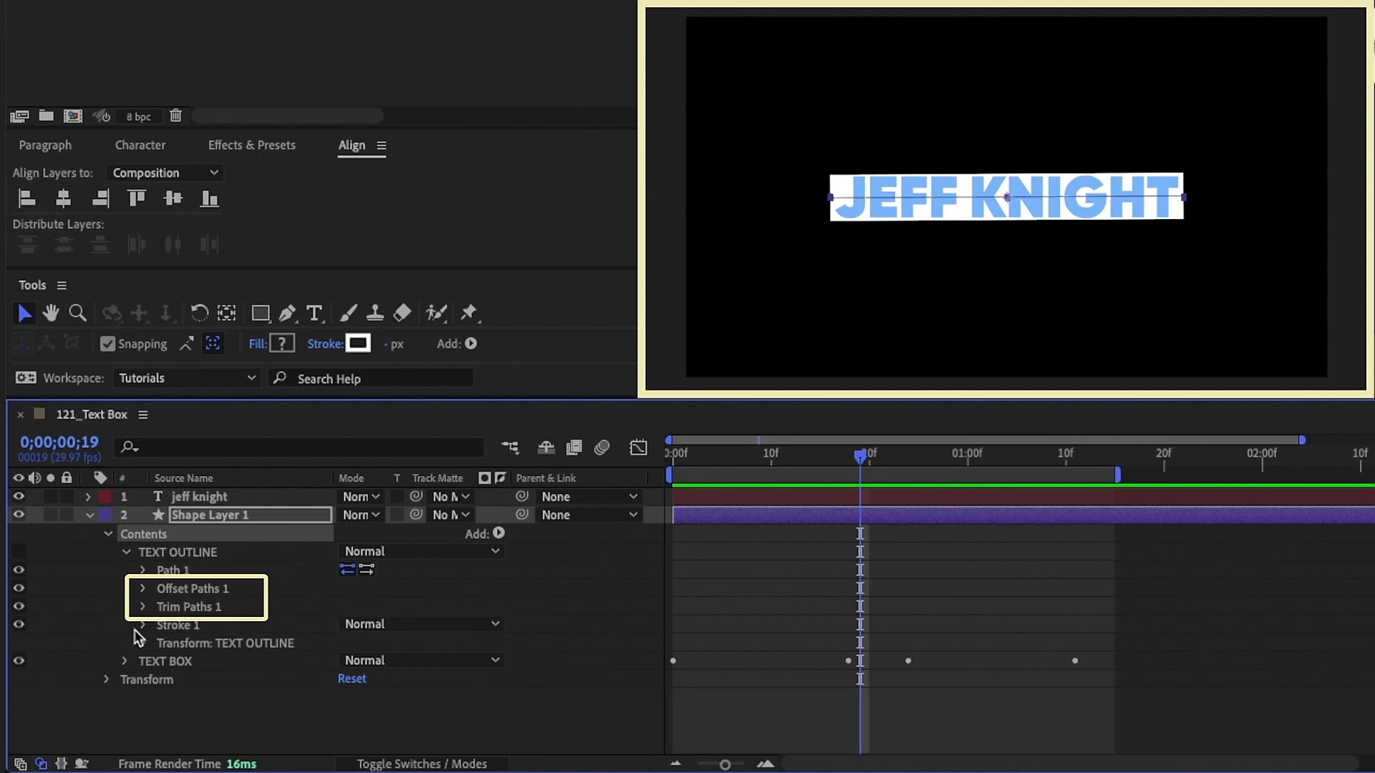
left_click(144, 571)
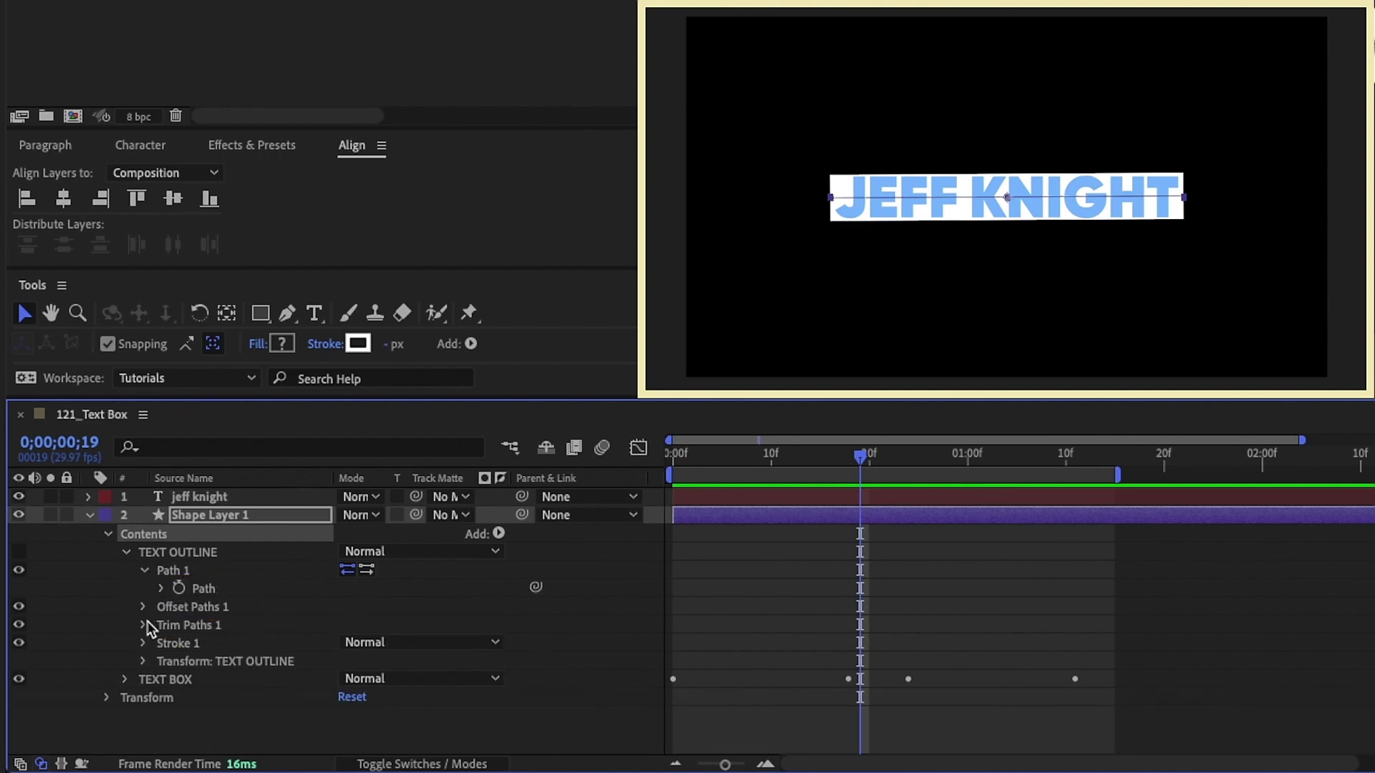
left_click(144, 625)
left_click(162, 586)
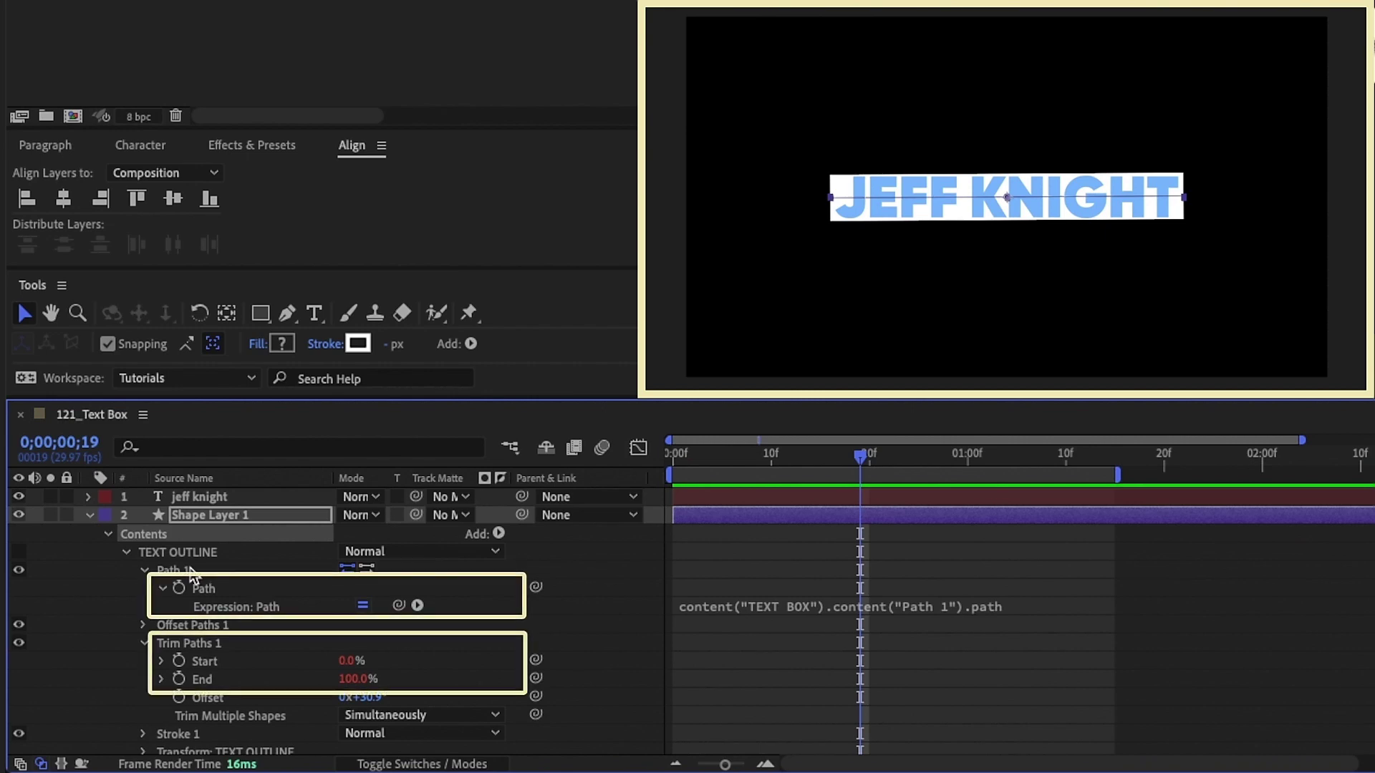
left_click(181, 518)
key("p")
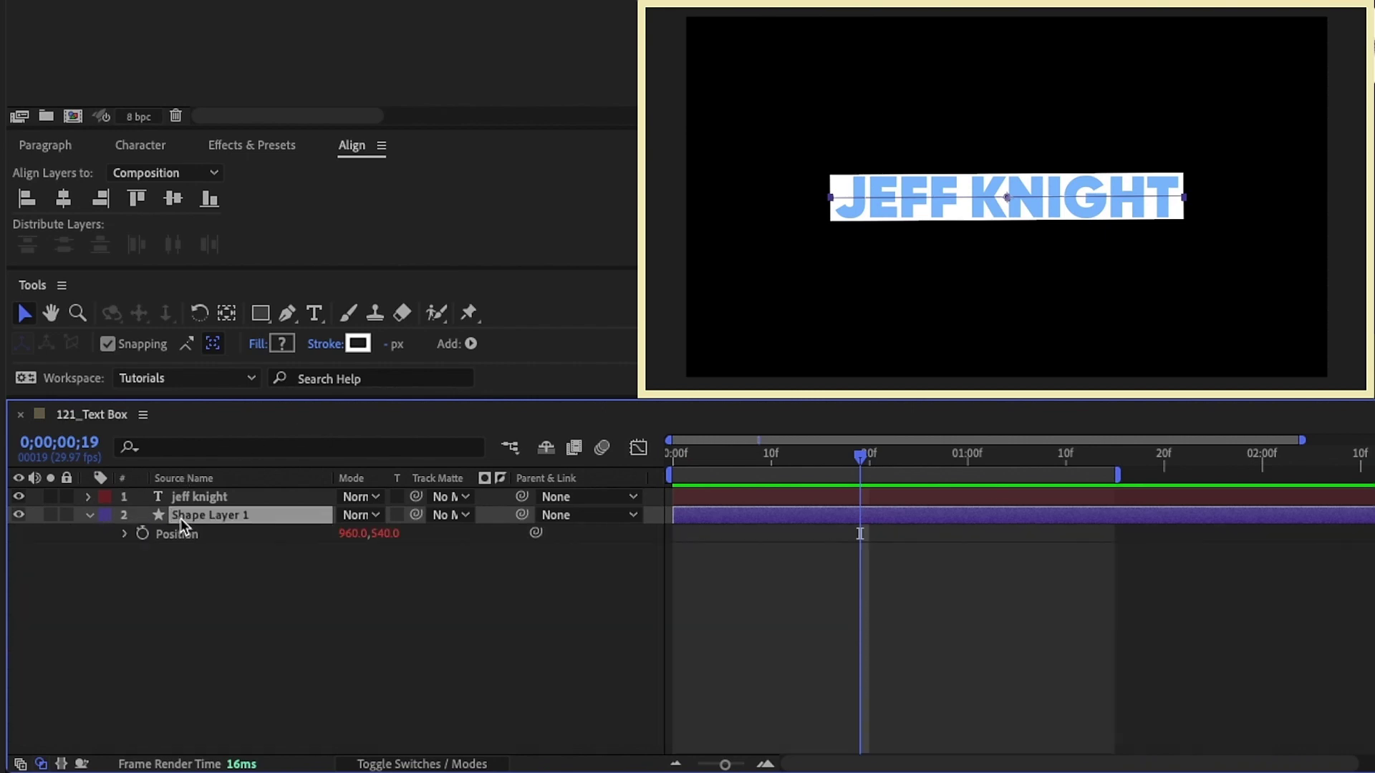
- Remove Shape Layer 1's Position expression and set its Position to 960, 540
left_click(146, 529, "alt")
left_click(351, 533)
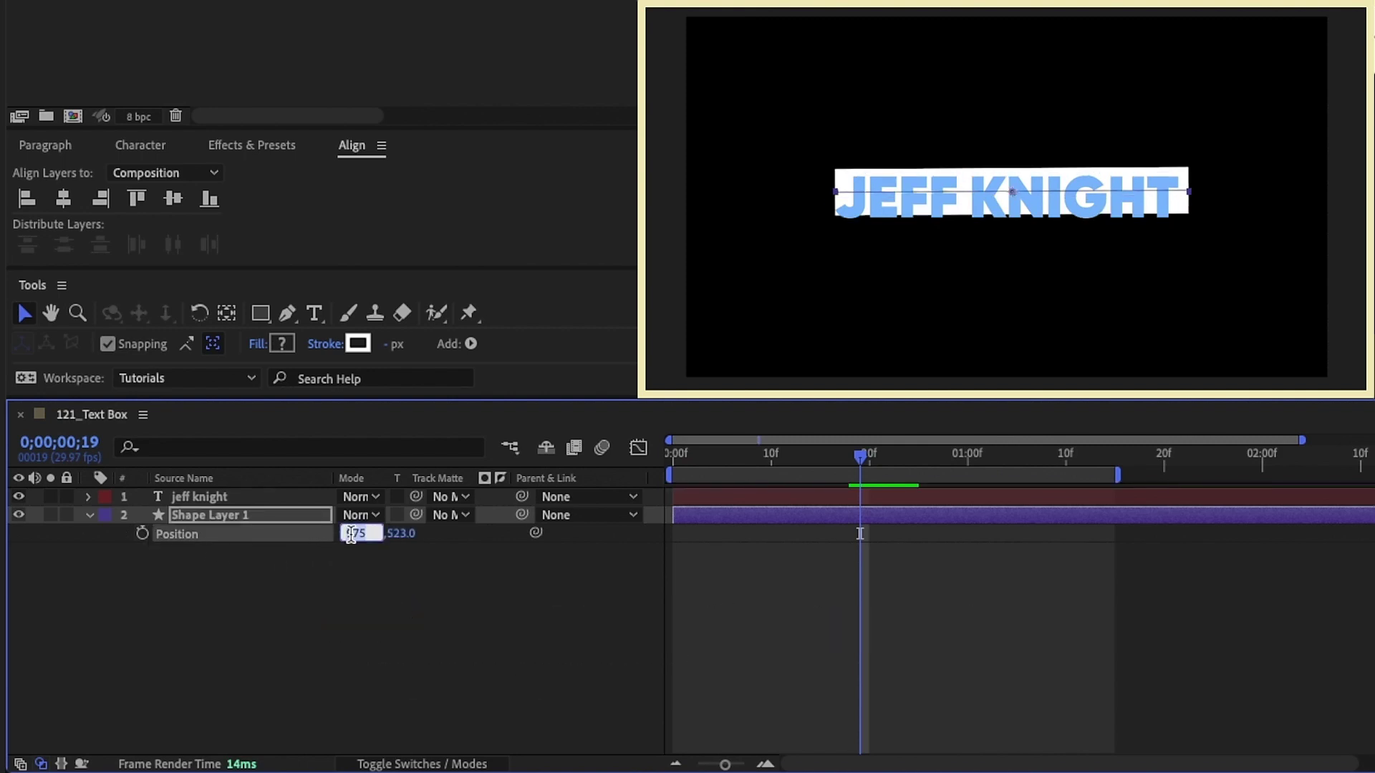
type("960")
key("Tab")
type("540")
key("Return")
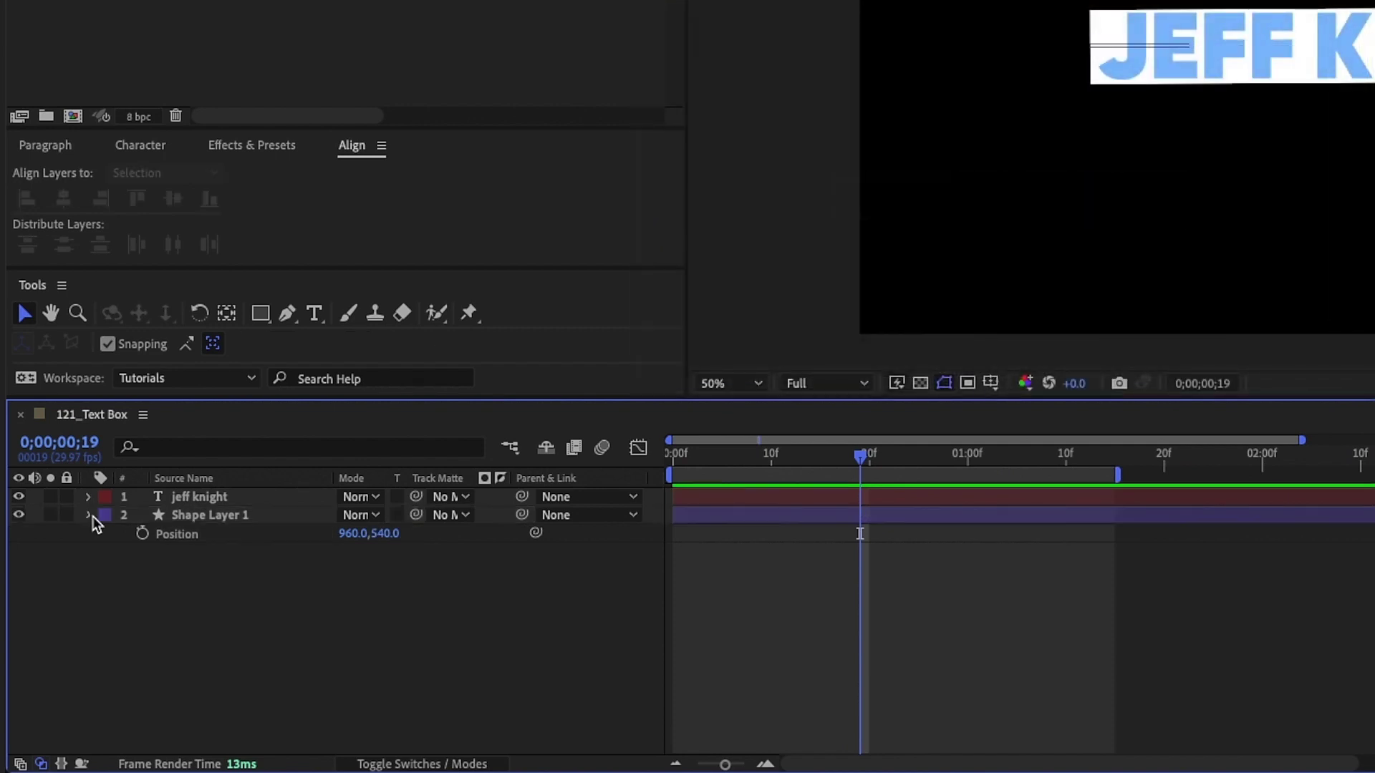
left_click(90, 516)
- Save Shape Layer 1 as the Text_Box animation preset in User Presets/7 Minute AE
left_click(90, 515)
left_click(109, 551)
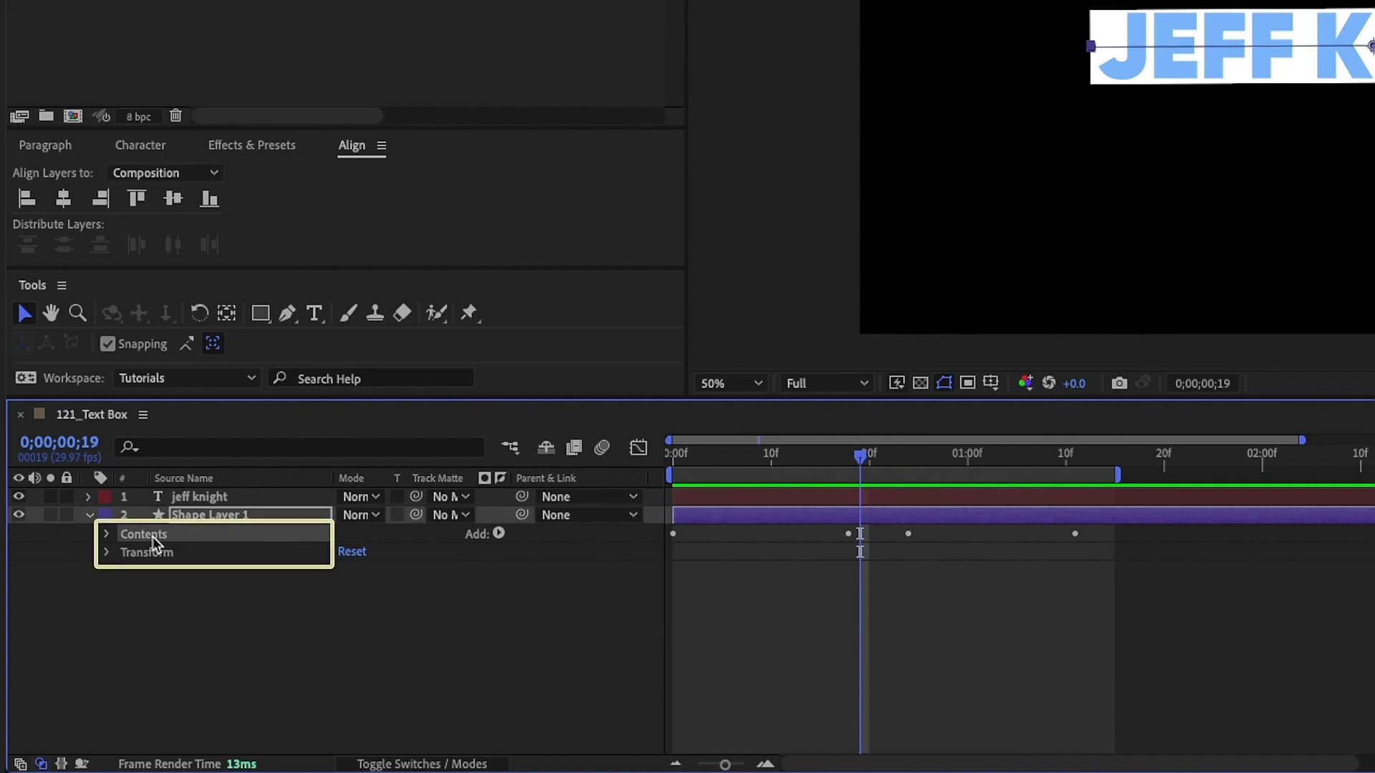
left_click(517, 17)
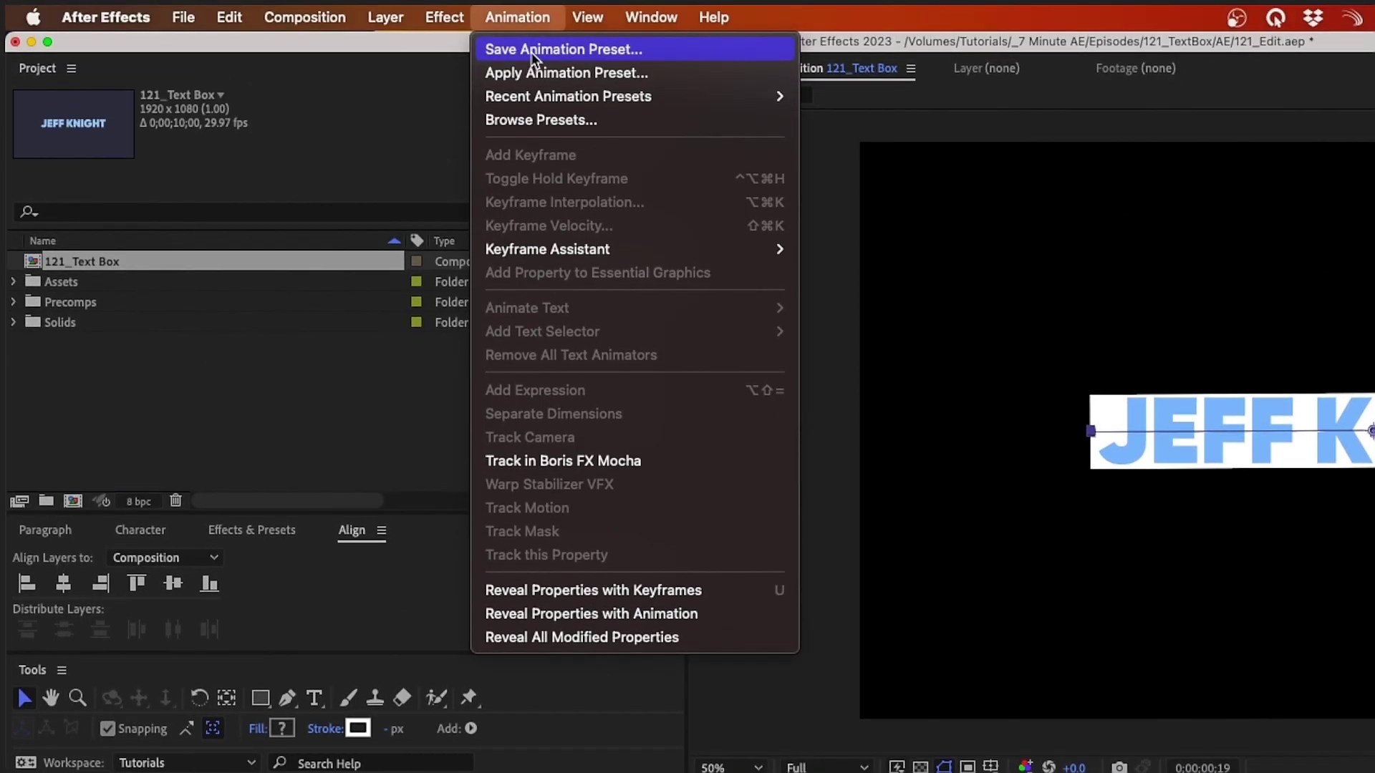
left_click(531, 51)
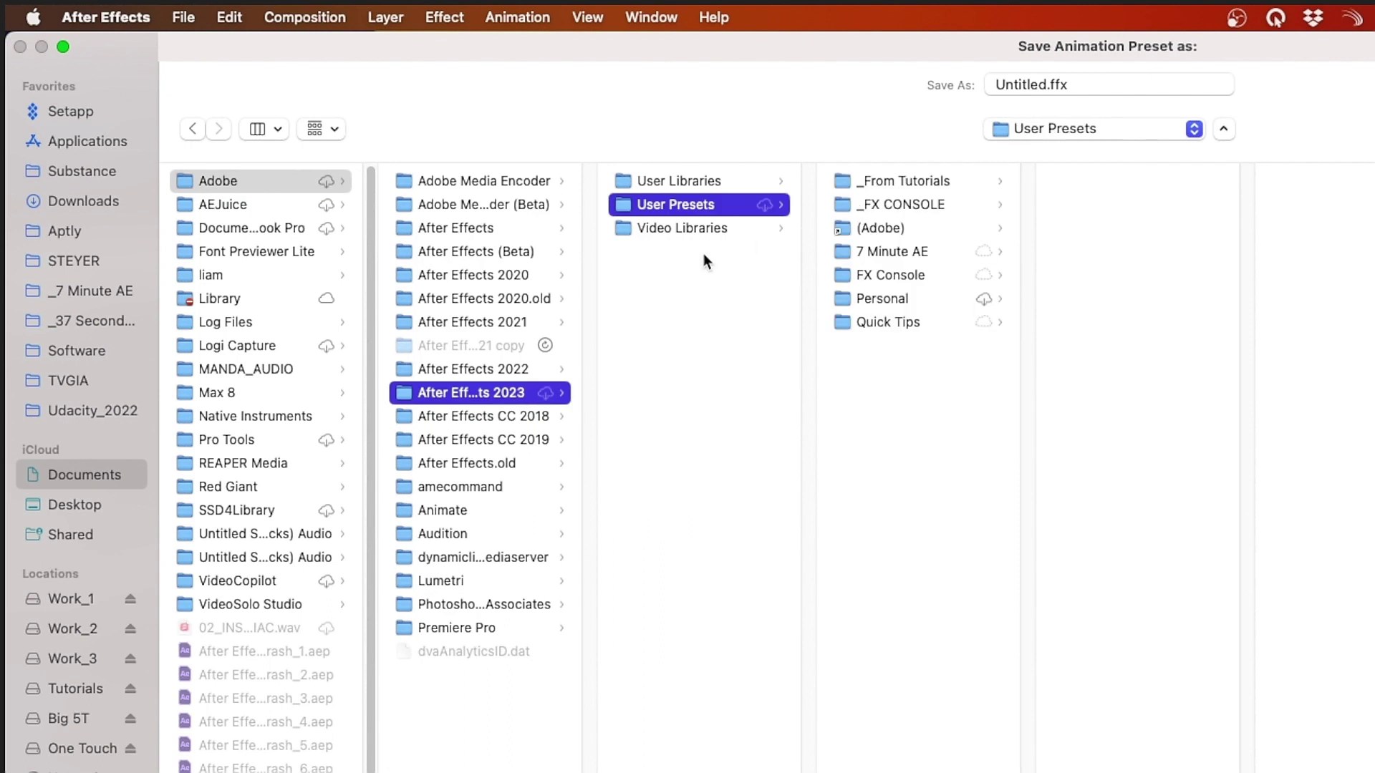
left_click(887, 260)
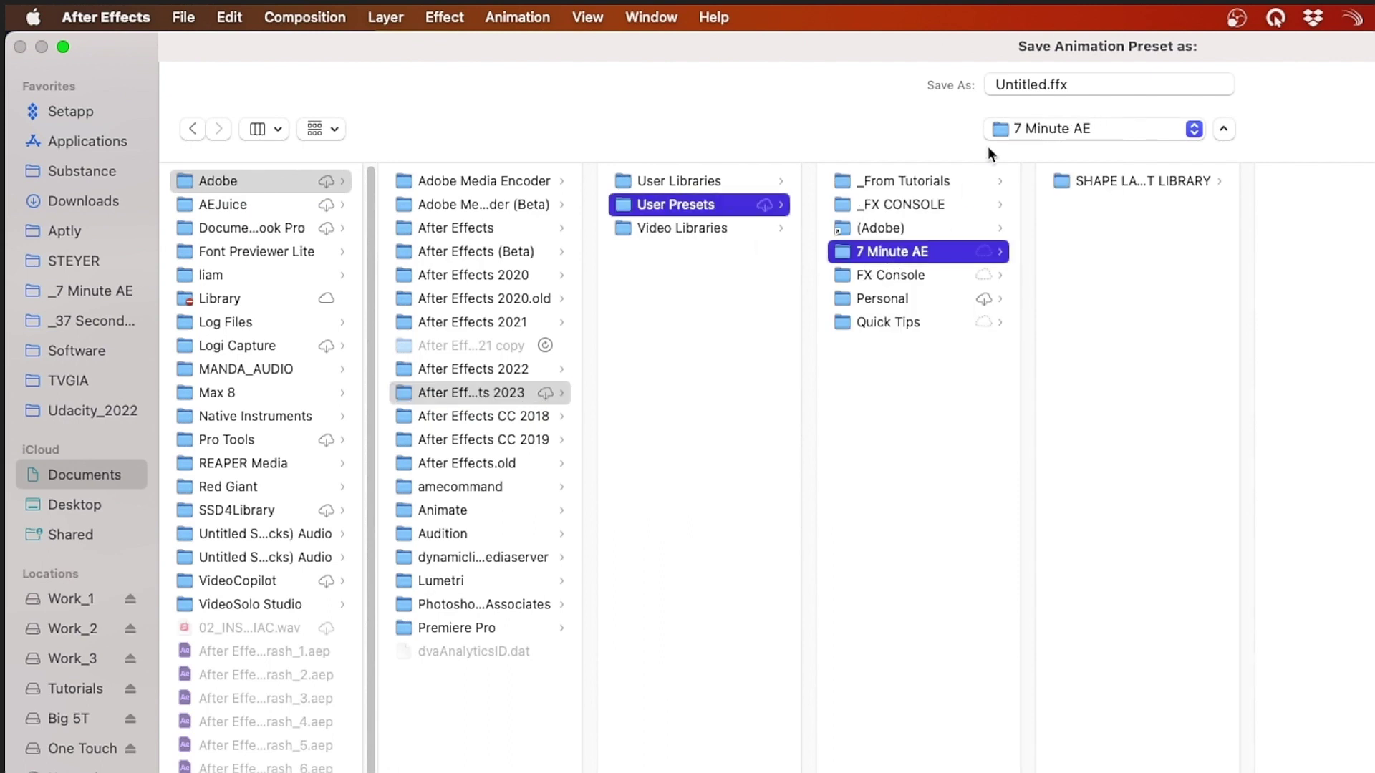
triple_click(1092, 85)
type("Text_")
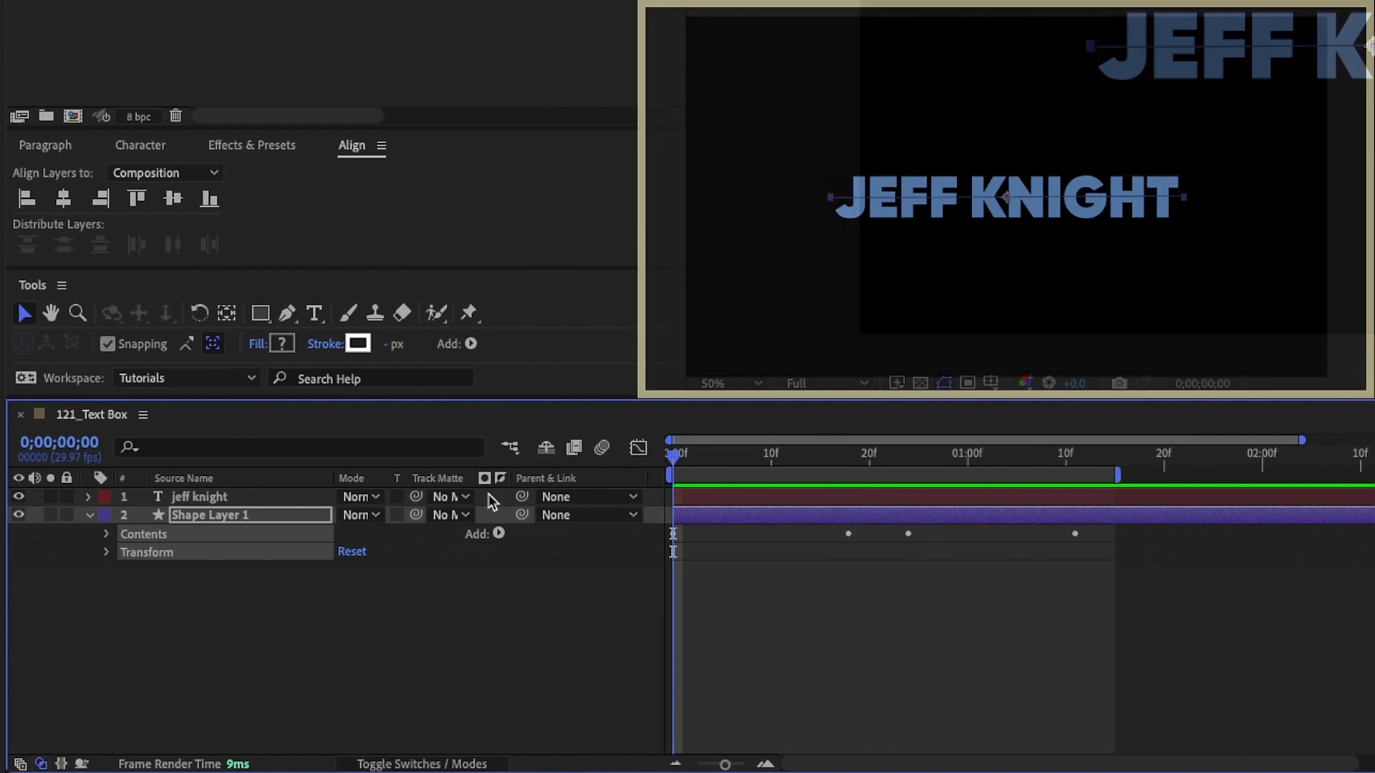
- Delete the original shape layer and apply the Text_Box preset from Effects & Presets
left_click(229, 517)
key("Delete")
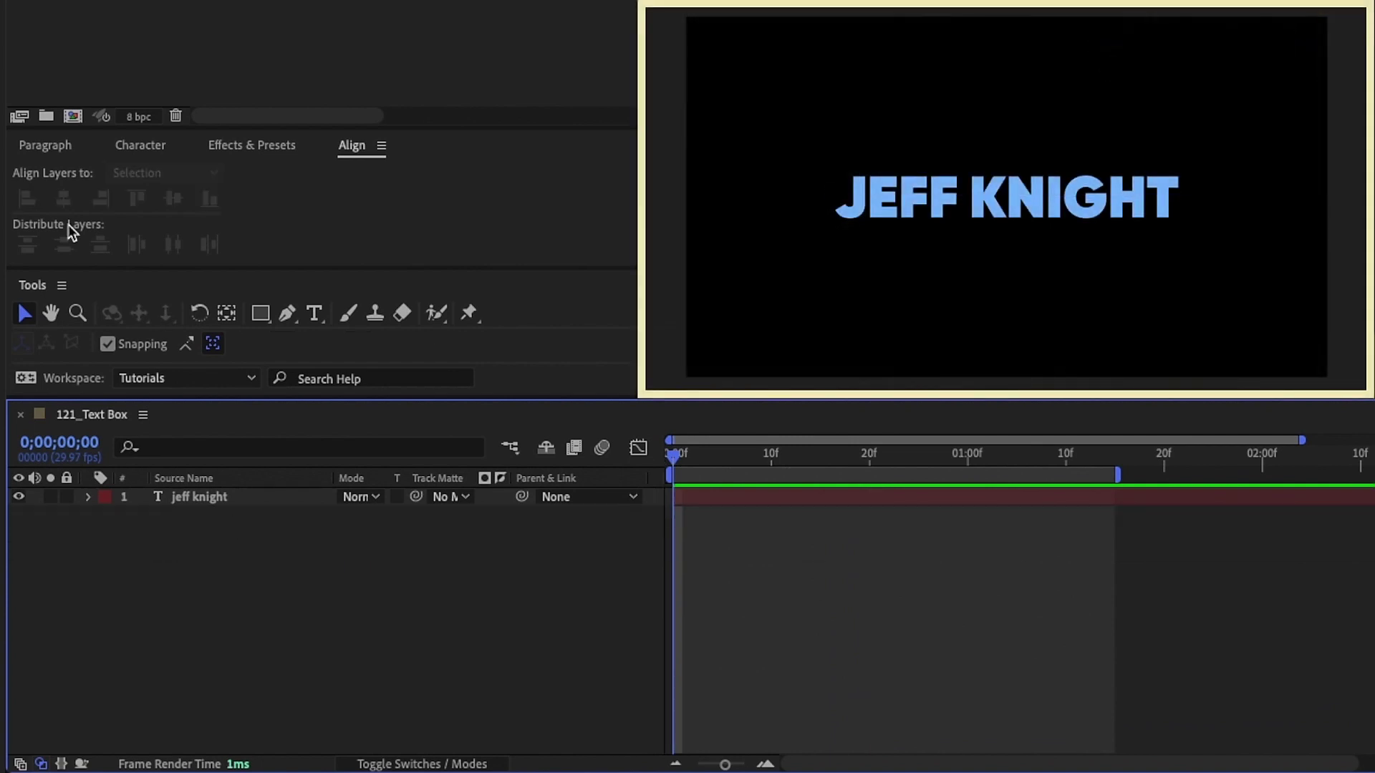
left_click(251, 146)
left_click(628, 172)
left_click(142, 170)
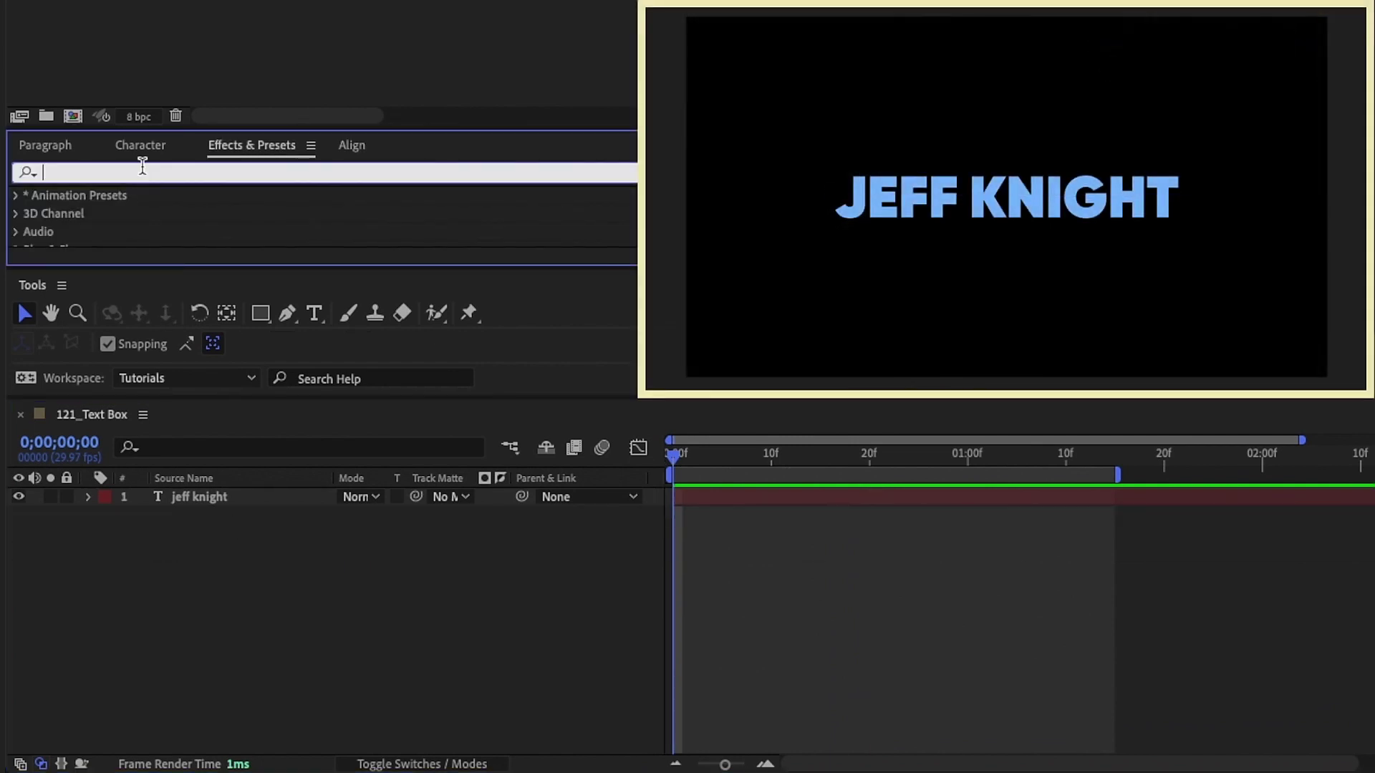
type("text_box")
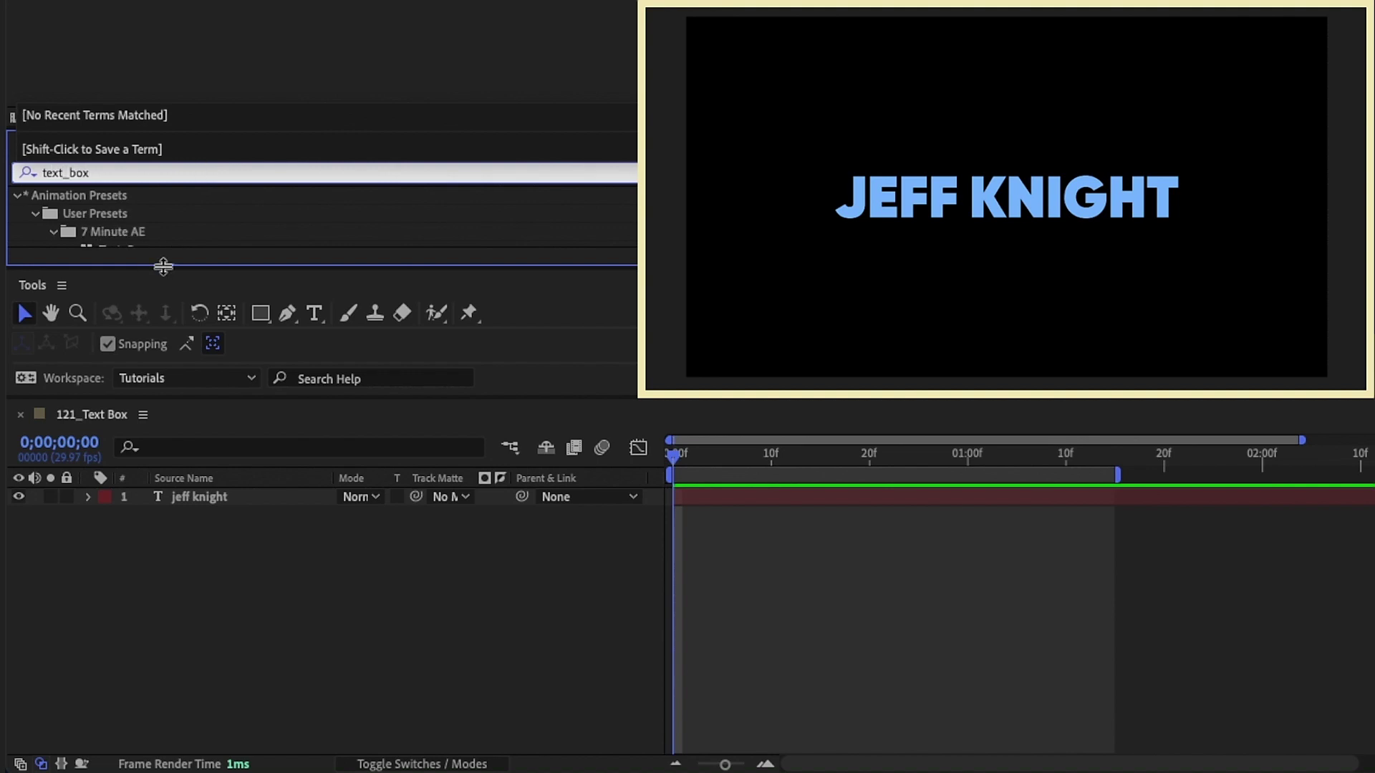
left_click_drag(164, 266, 167, 328)
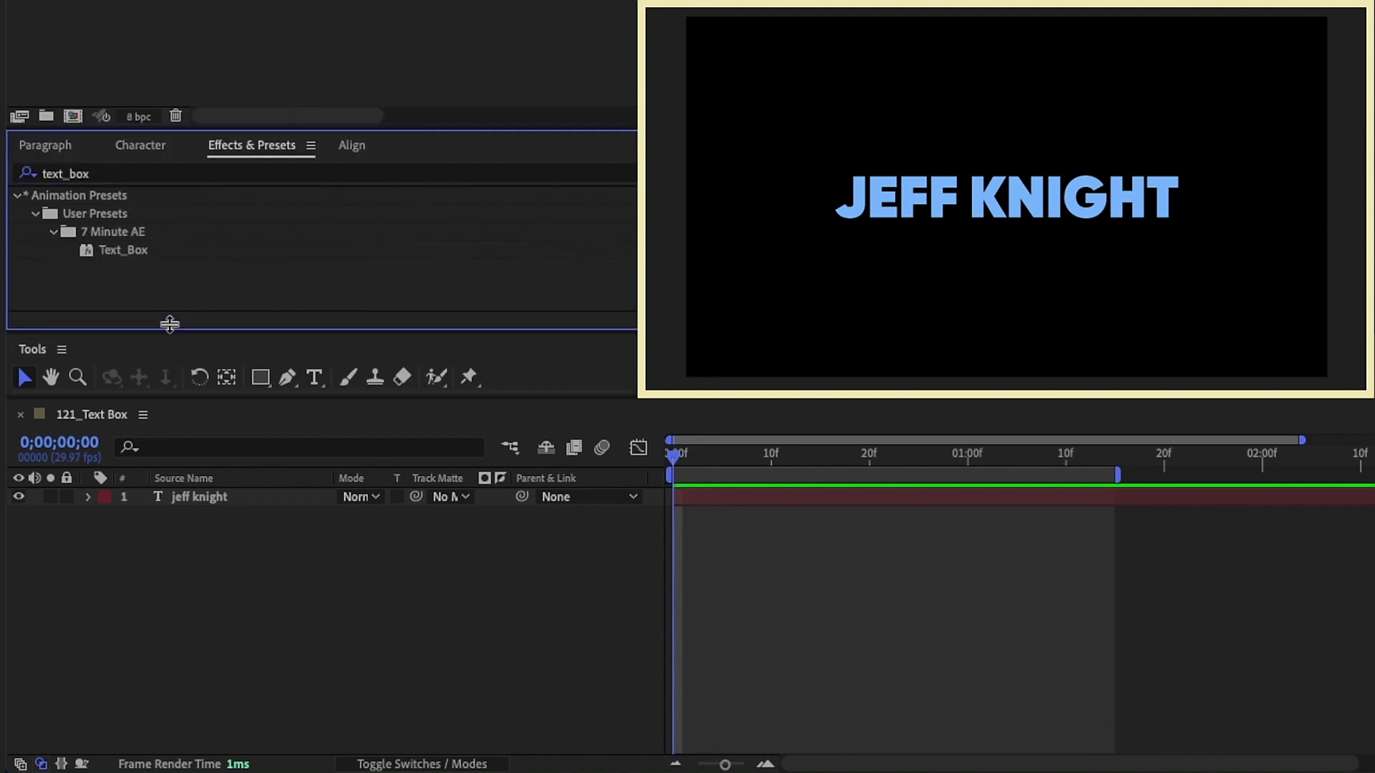
double_click(135, 255)
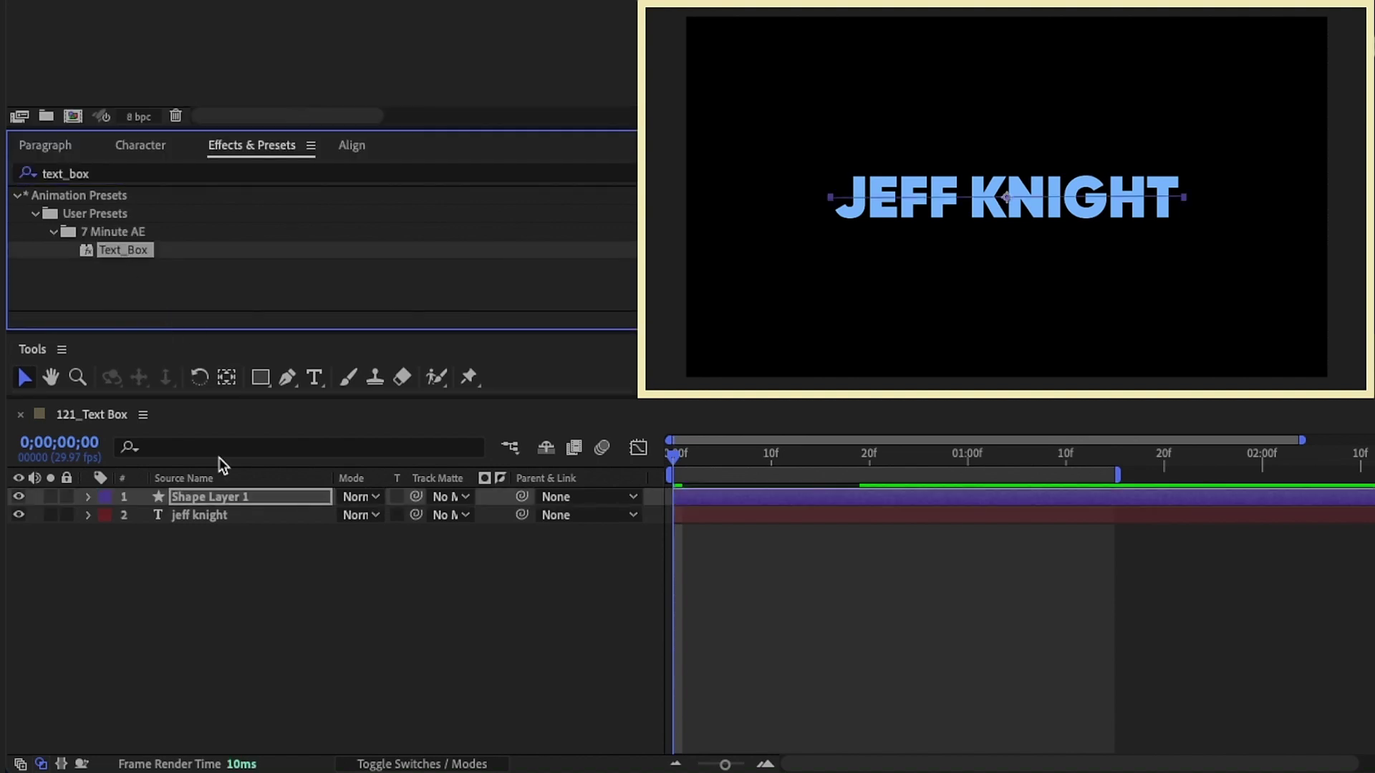
- Move the new Shape Layer 1 below jeff knight and view frame 20
left_click(691, 499)
key("u")
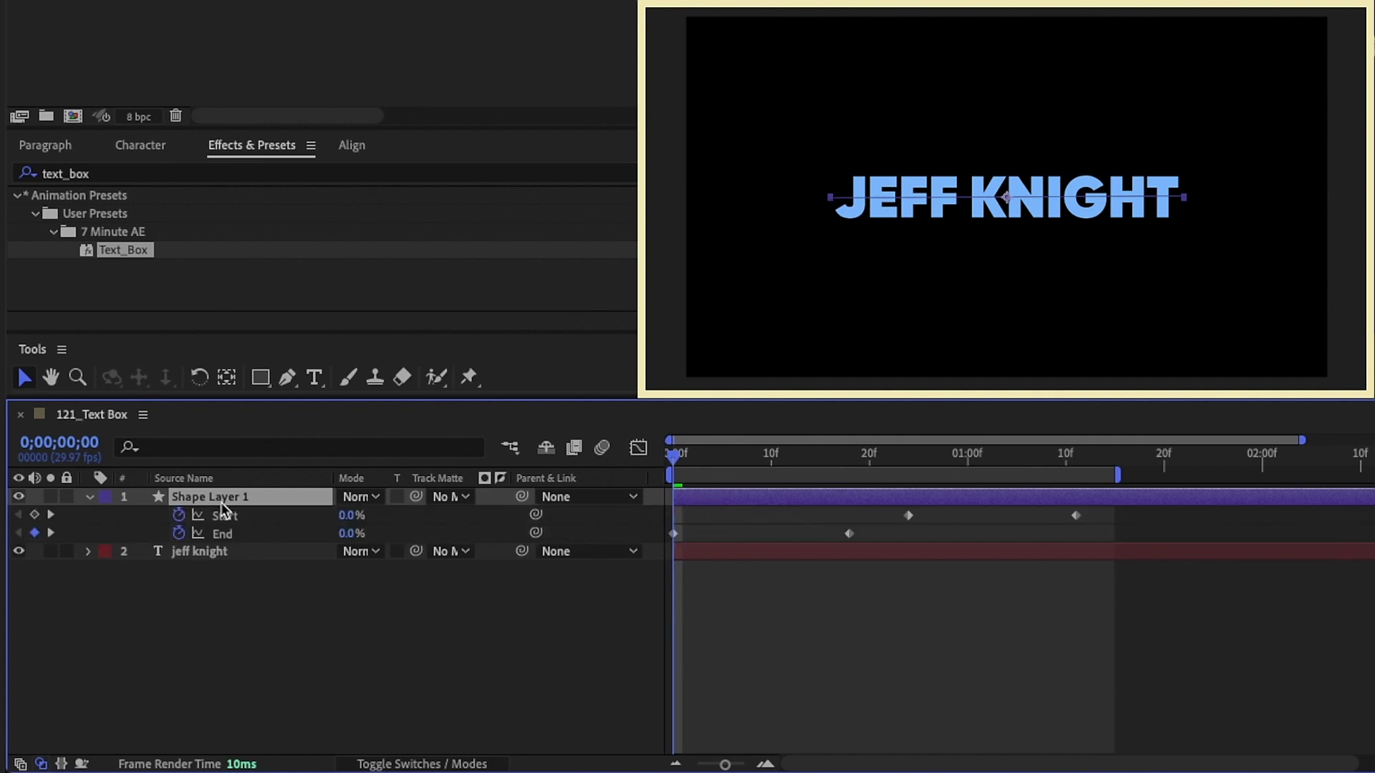
left_click_drag(220, 501, 222, 573)
left_click_drag(674, 455, 870, 458)
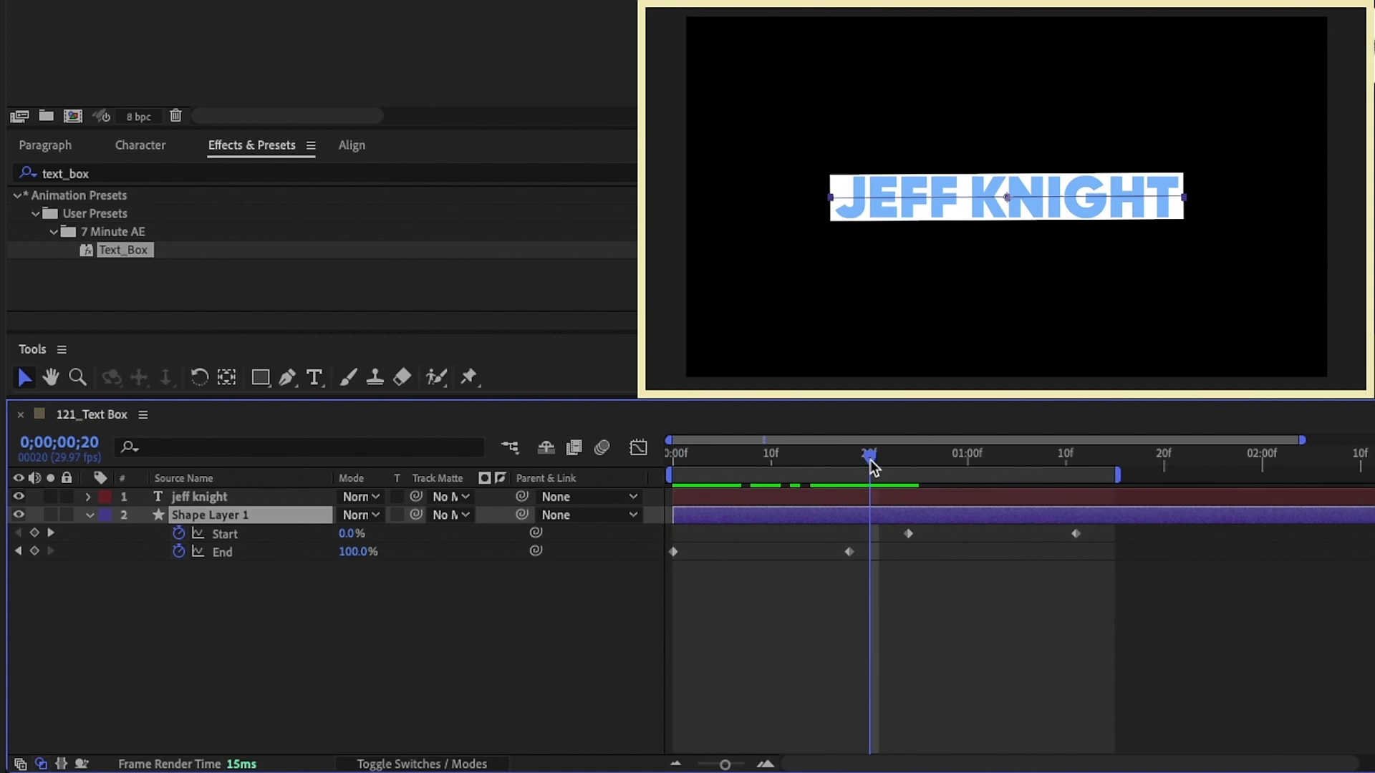
key("p")
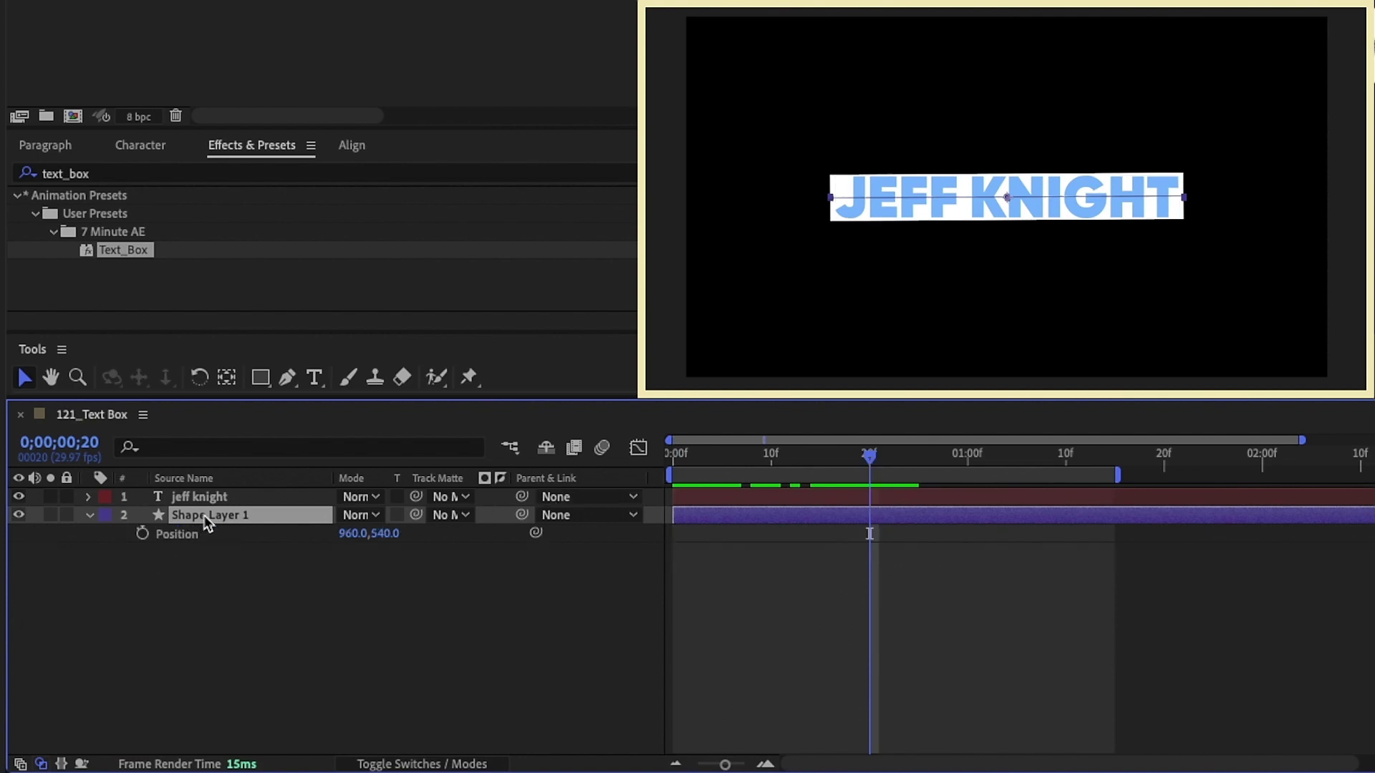
left_click(203, 496)
key("p")
left_click(209, 533)
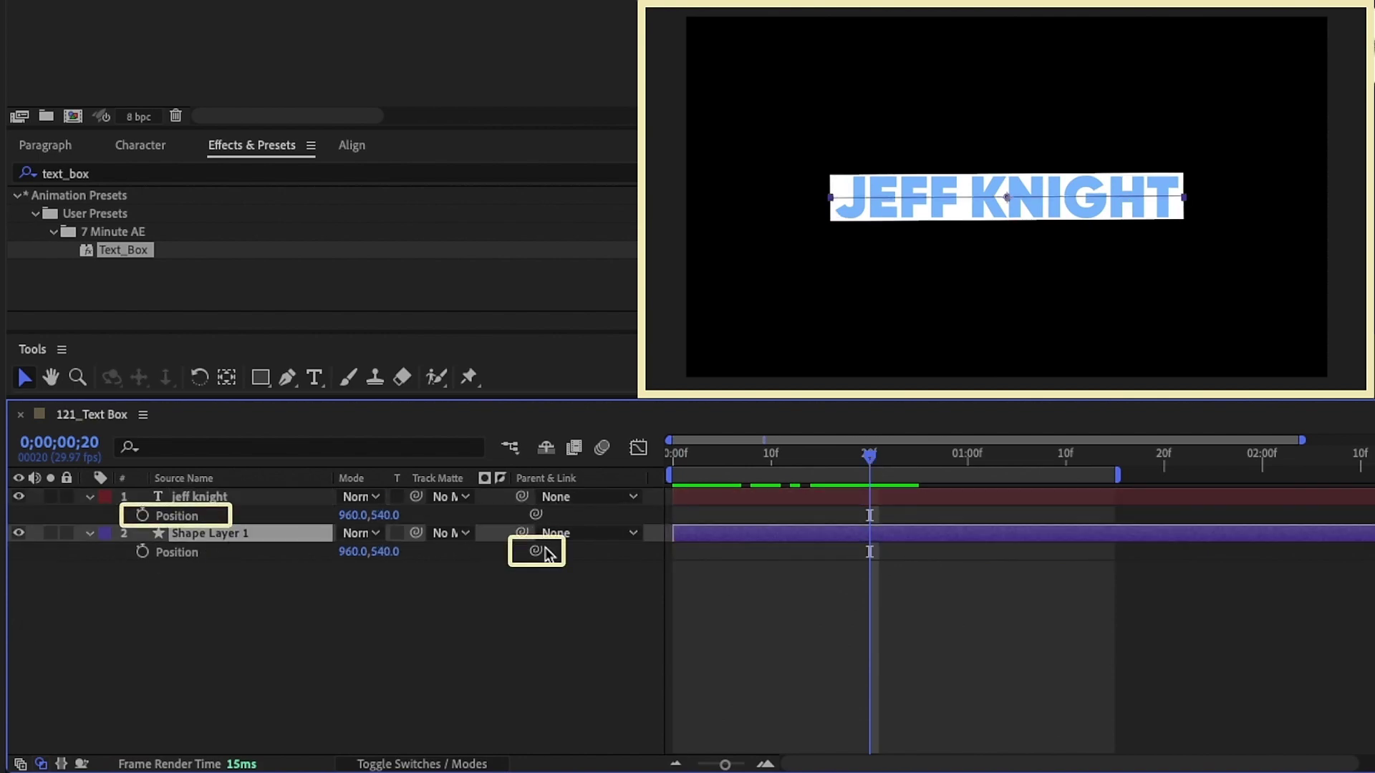
left_click_drag(538, 551, 192, 515)
- Select both jeff knight and Shape Layer 1 and switch to the anchor point tool
left_click(244, 509)
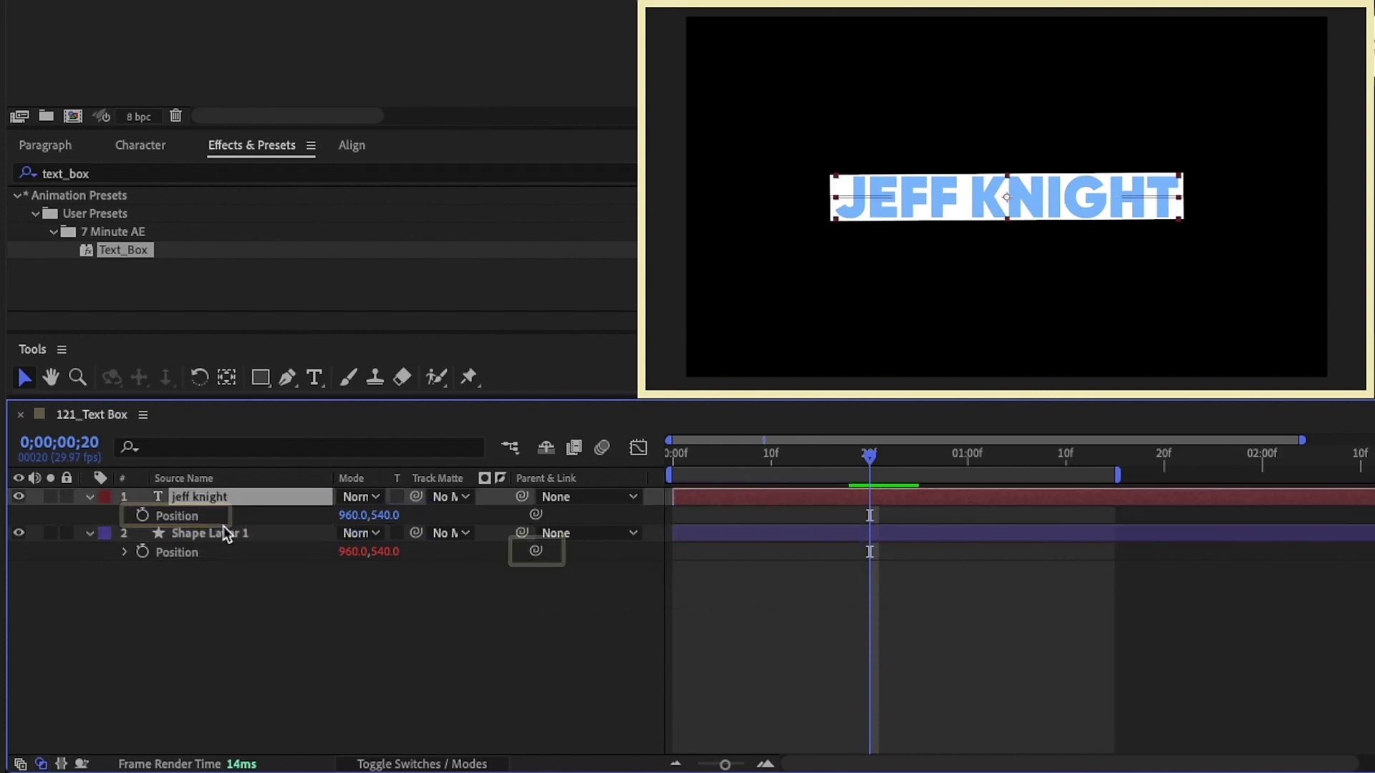
left_click(223, 530, "shift")
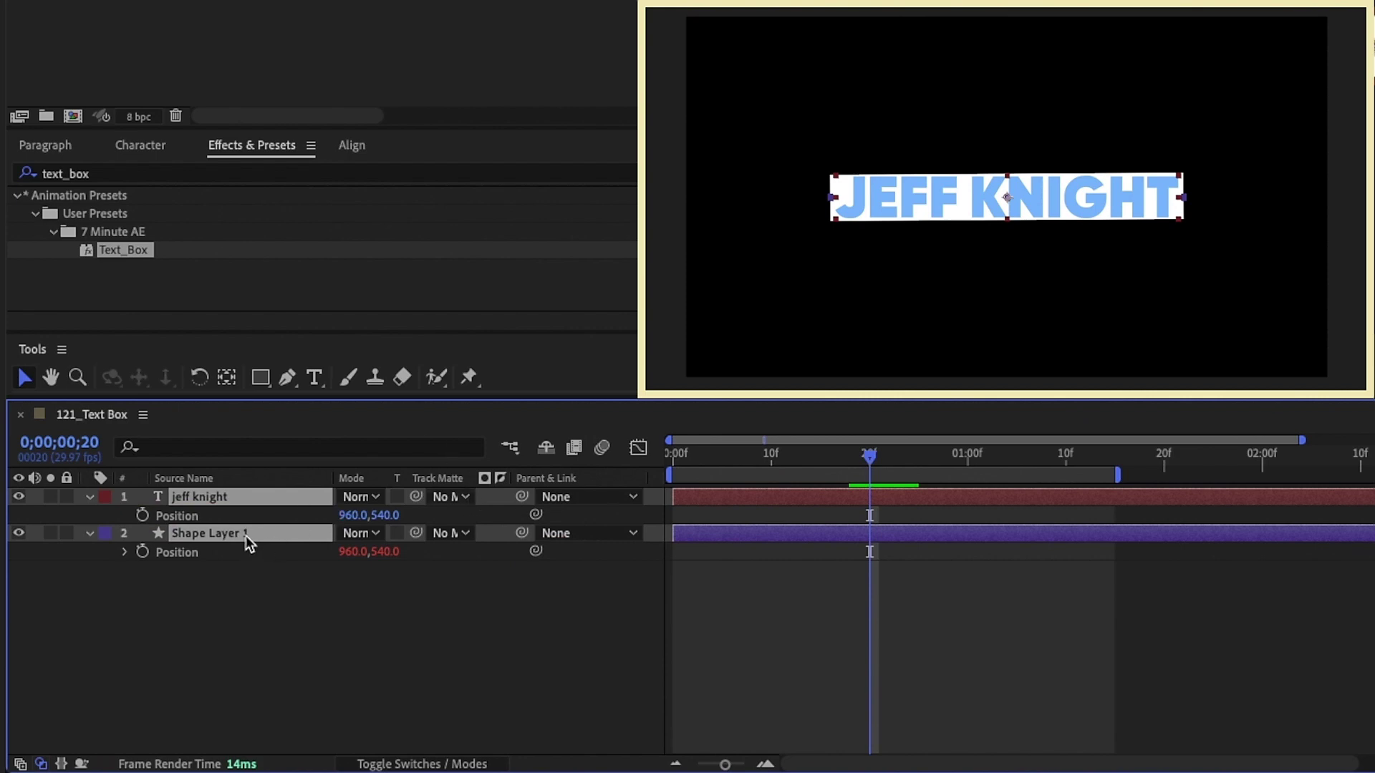
left_click(229, 378)
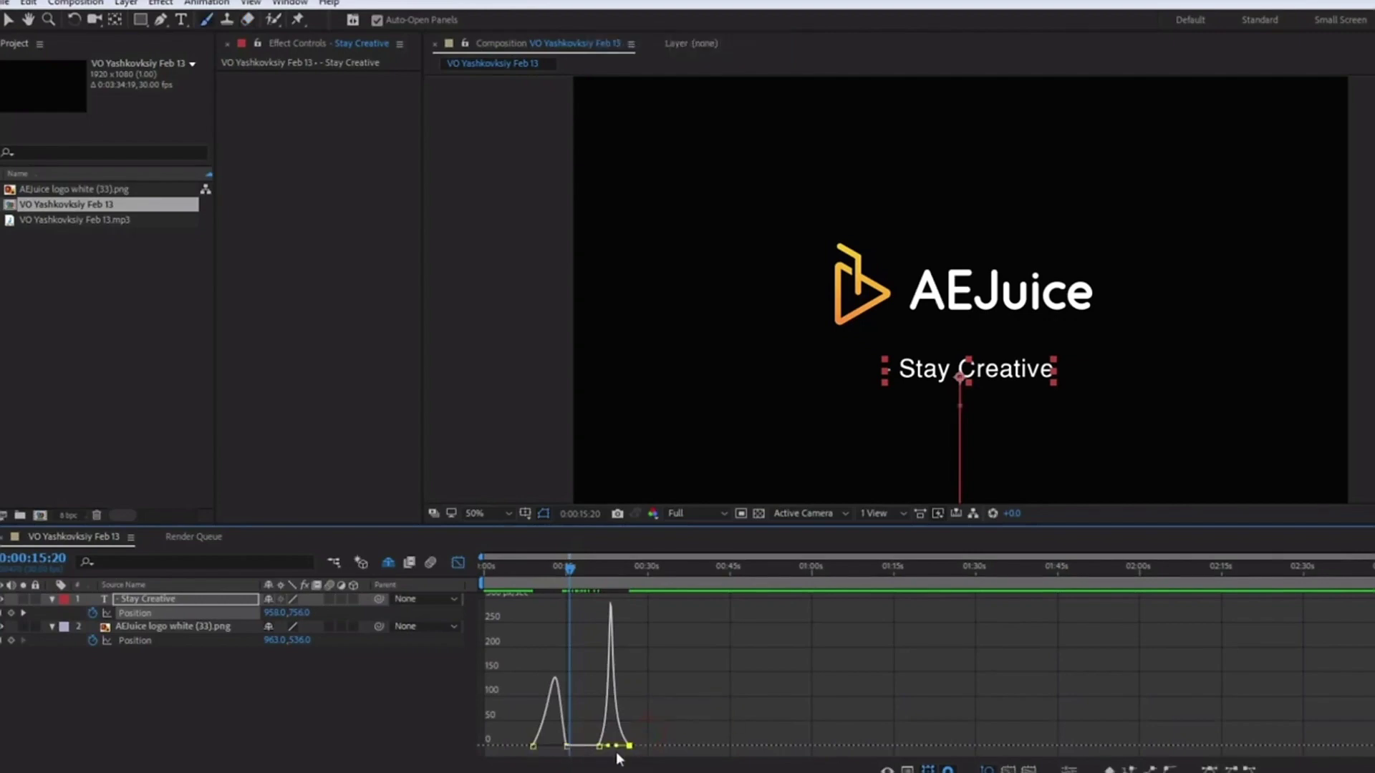
- Soften the last position keyframe's speed peak and shift the selected layers later with AEJuice Tools
left_click_drag(629, 745, 619, 757)
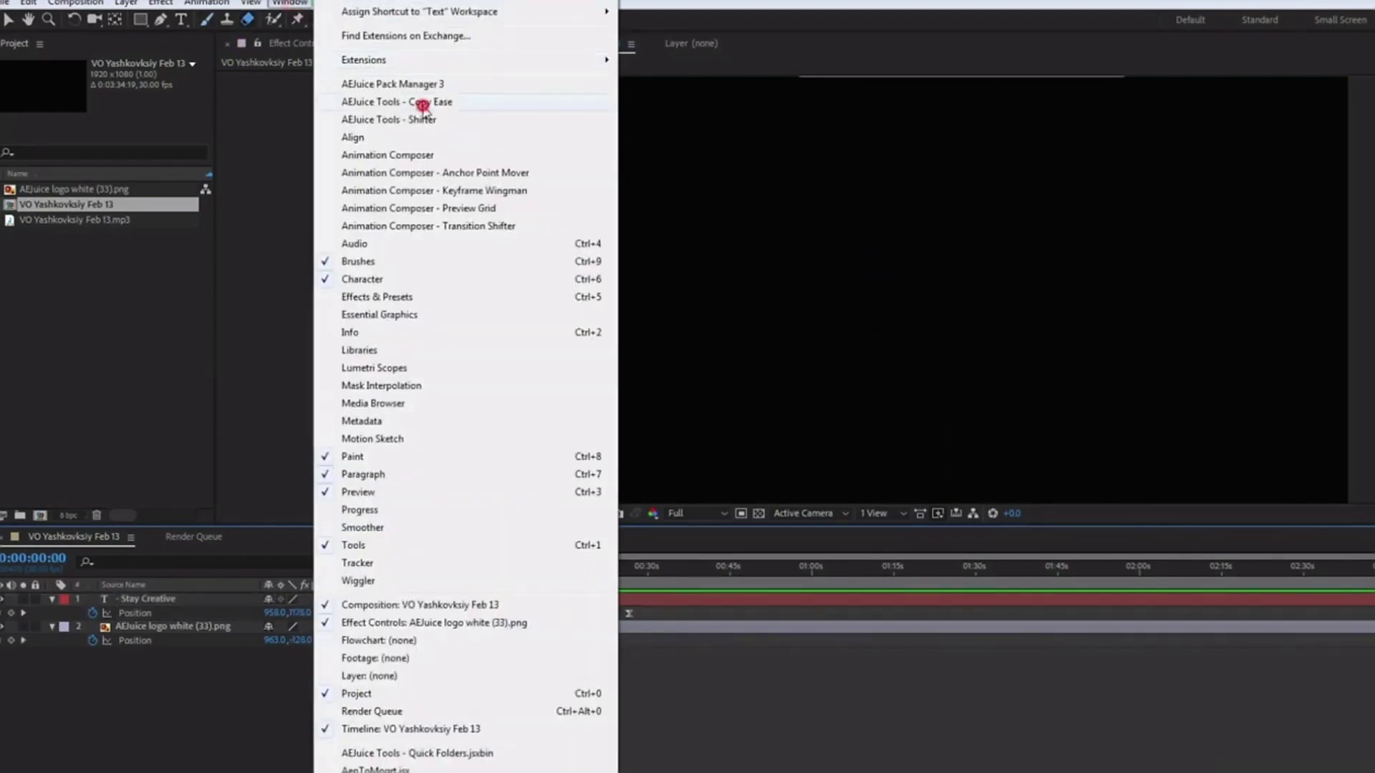
left_click(423, 103)
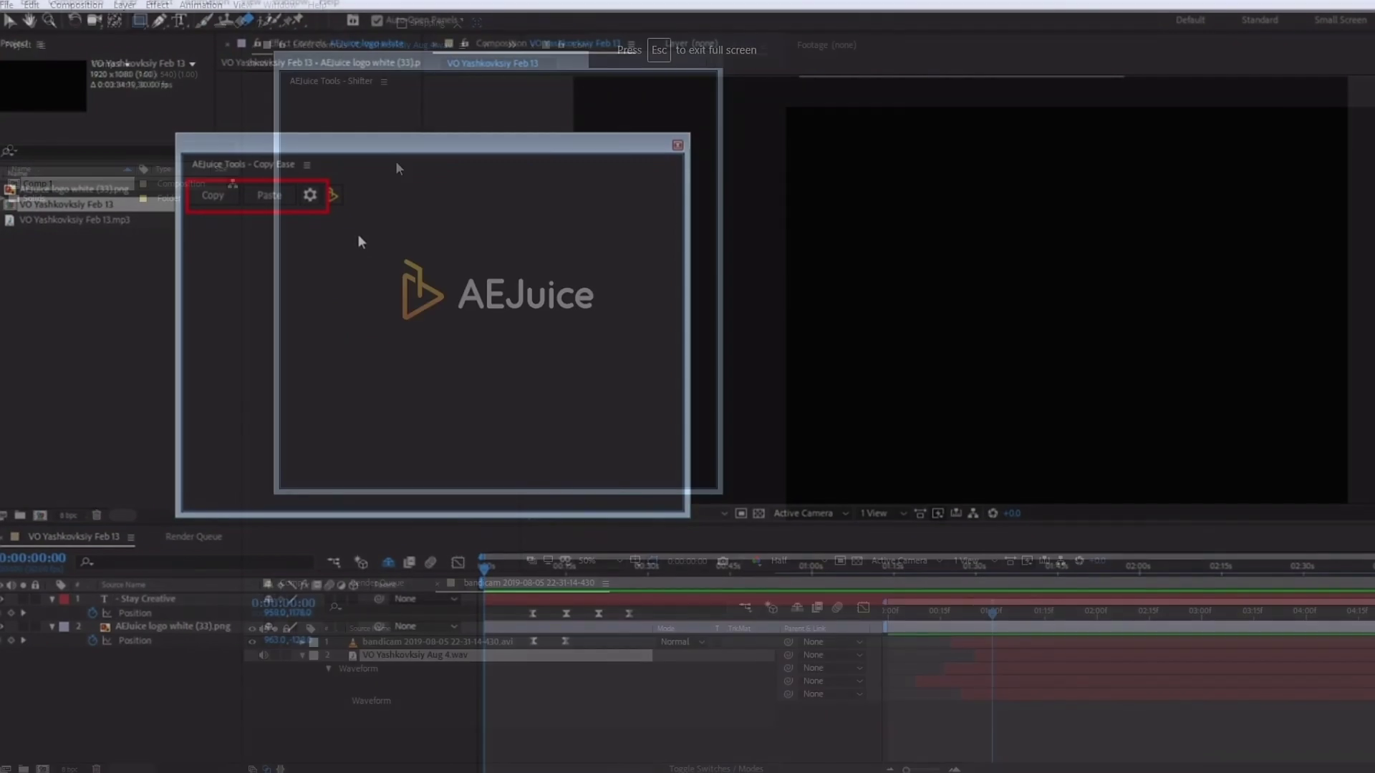
left_click(388, 642, "shift")
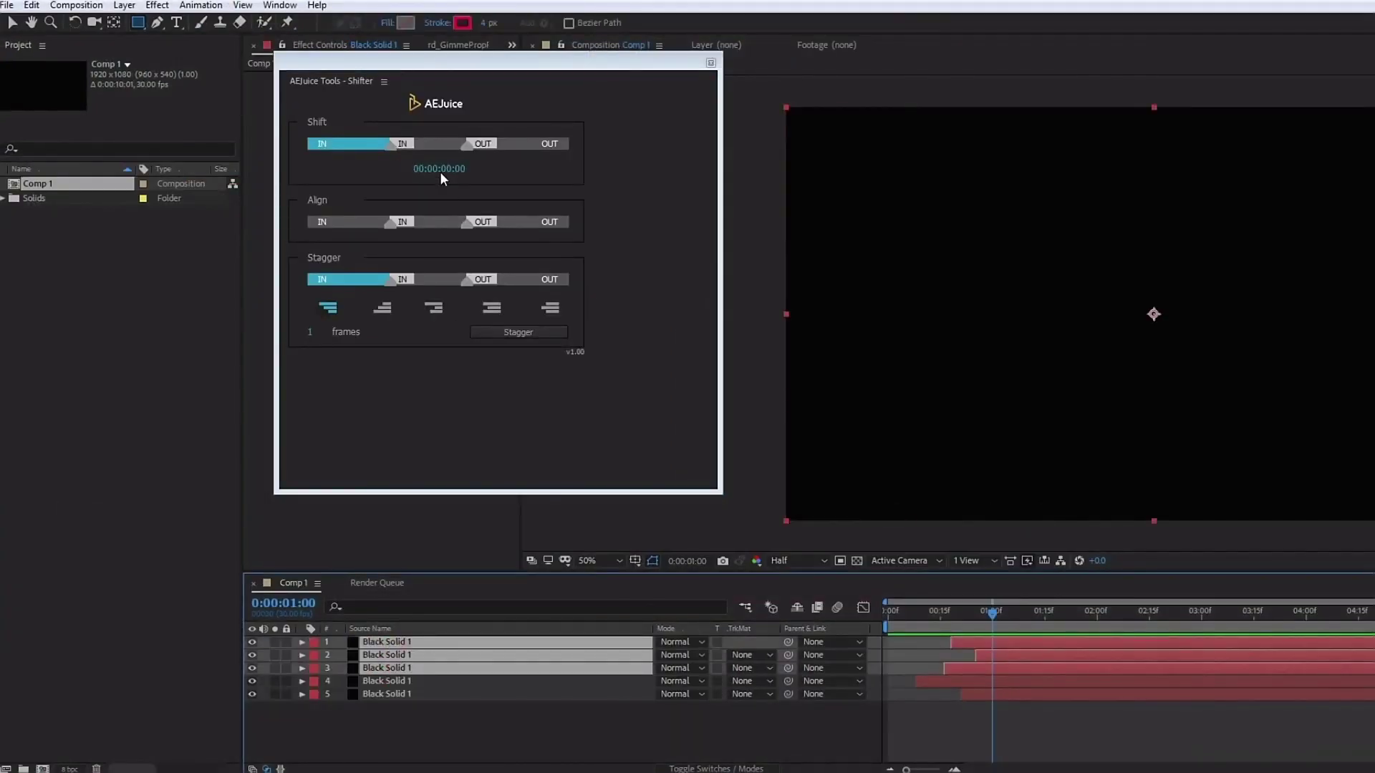
left_click_drag(441, 172, 441, 167)
- Stagger layers 3 to 5 by 3 frames and align all layers to start at 1:00
left_click_drag(403, 173, 422, 173)
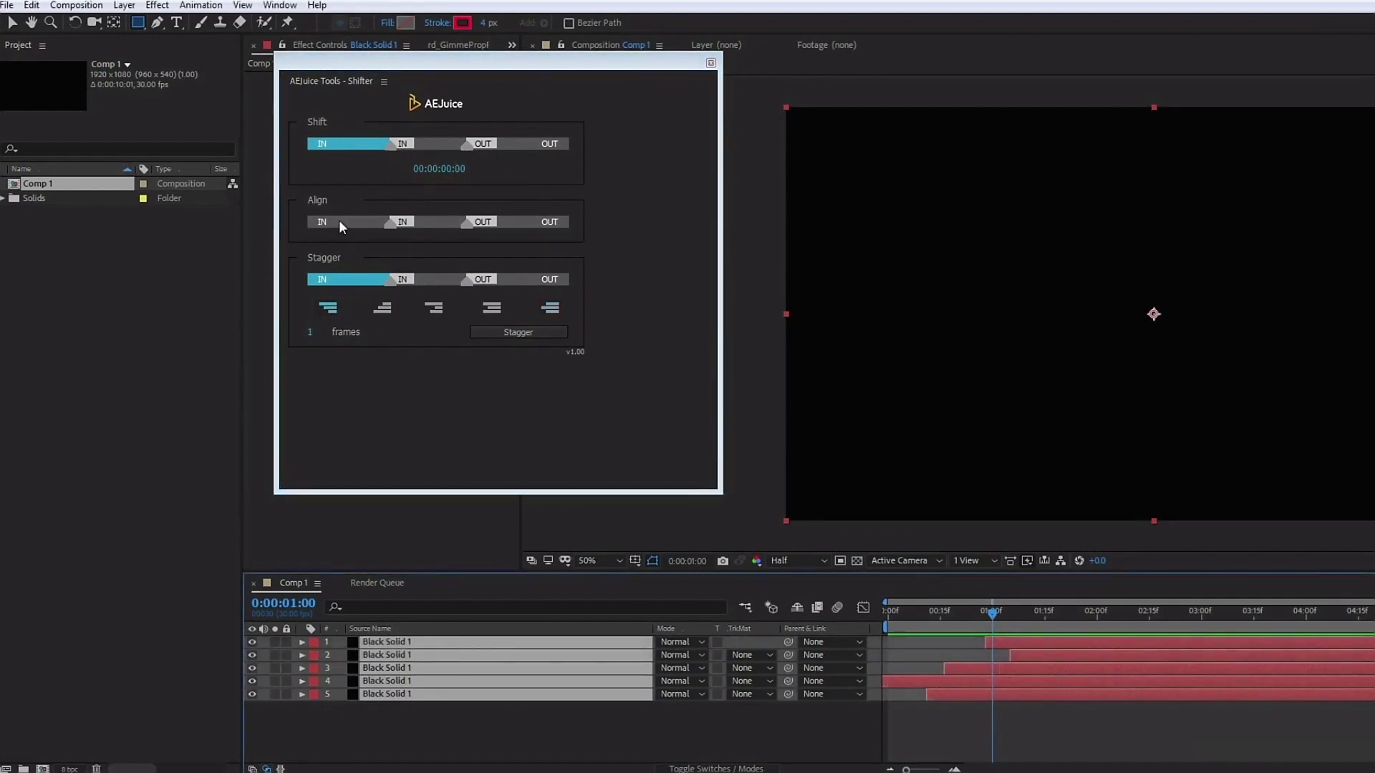
left_click(339, 222)
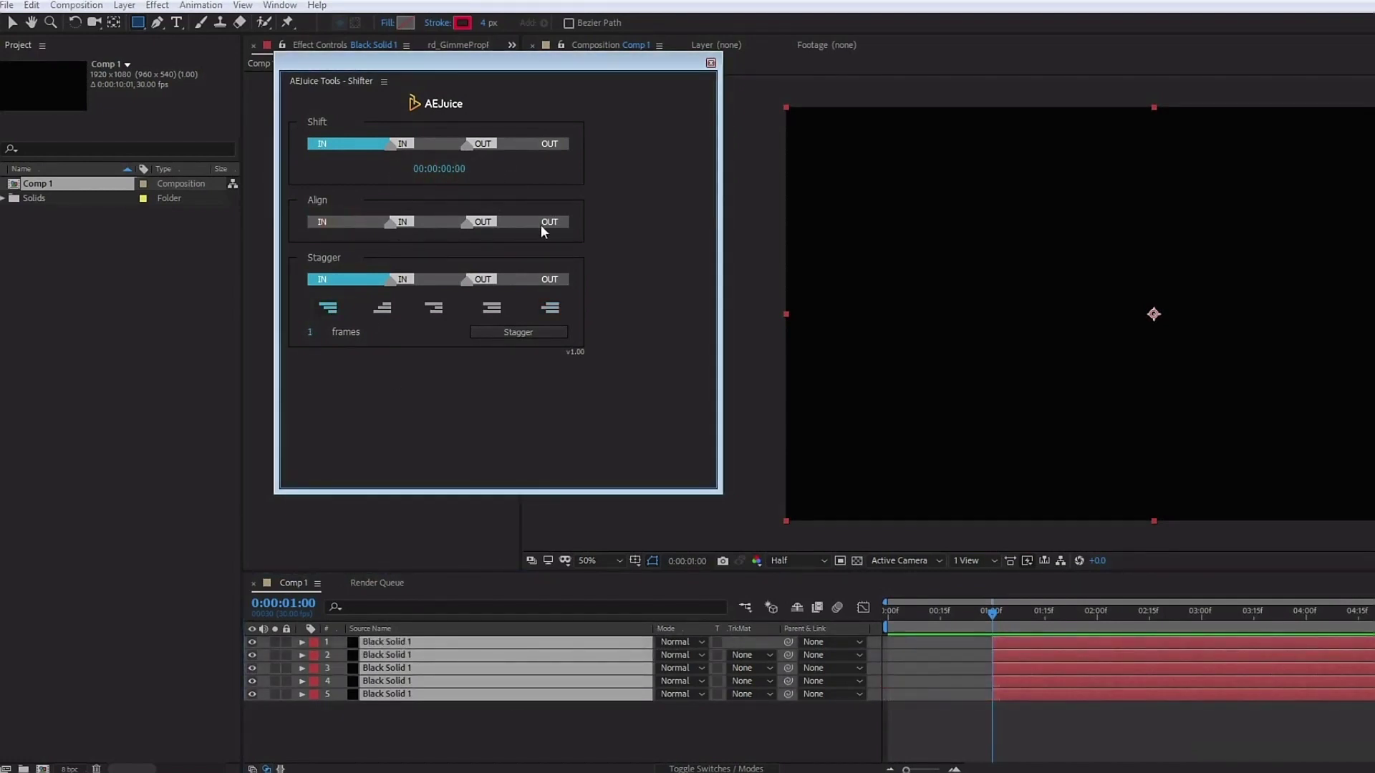
left_click(540, 225)
left_click(338, 222)
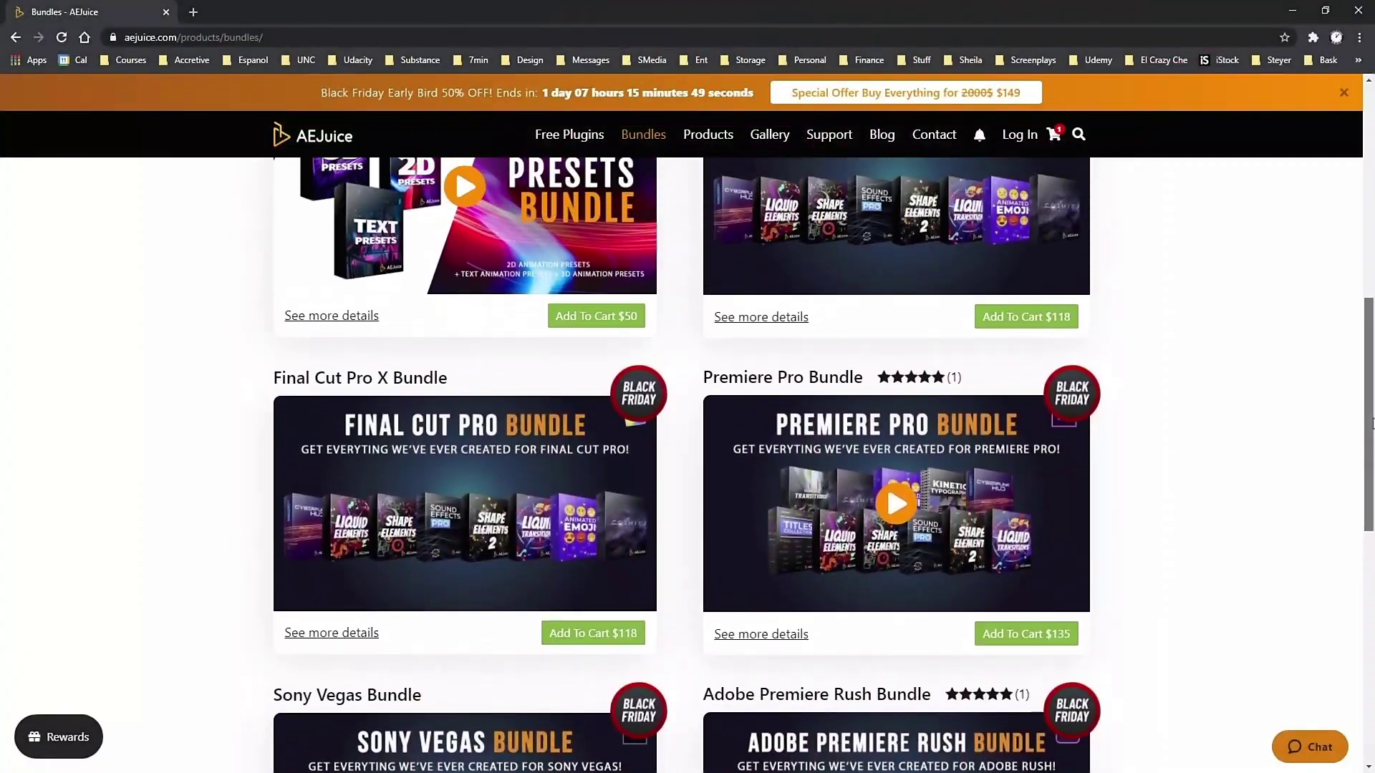
left_click_drag(1373, 423, 1373, 262)
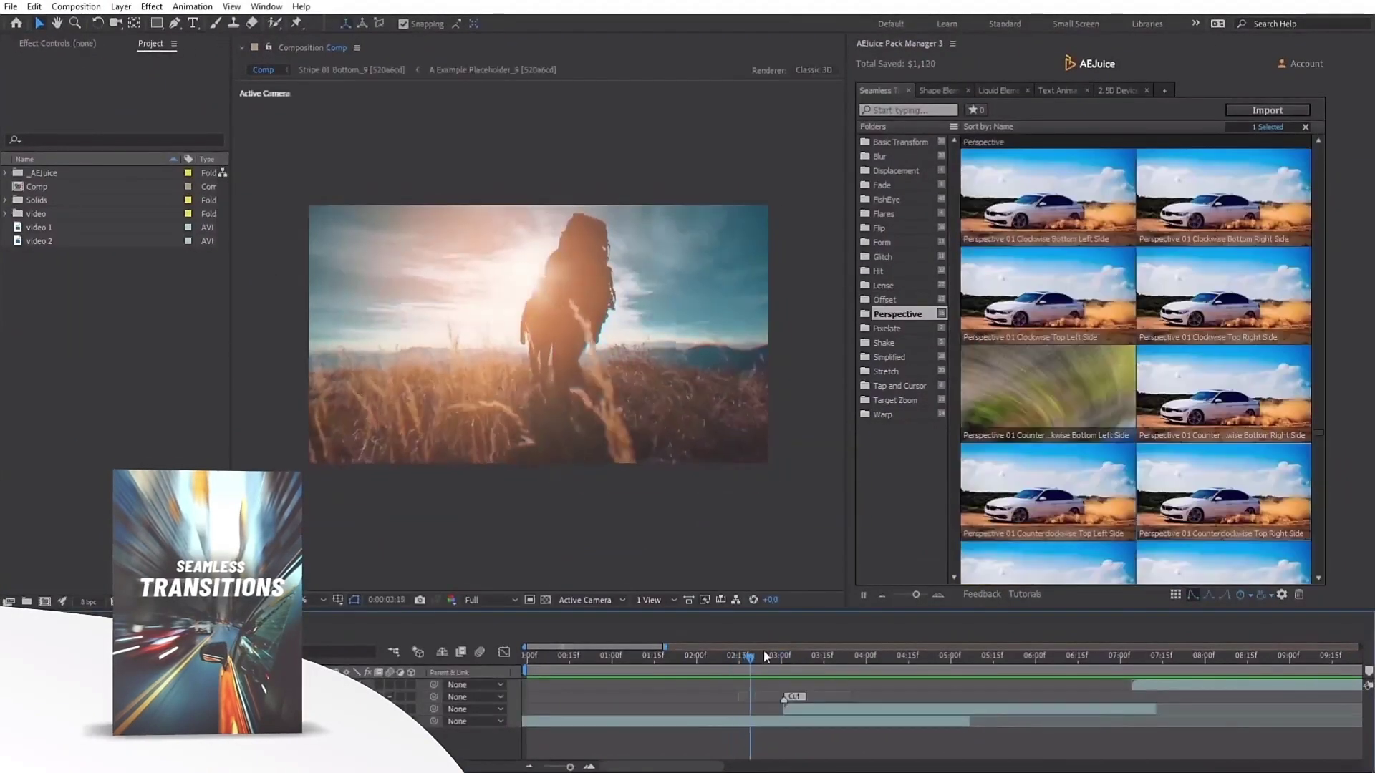
- Add the Perspective 01 Counterclockwise Top Right Side transition at the cut near 7:00
left_click_drag(763, 651, 877, 648)
mouse_move(1223, 491)
left_mouse_down()
mouse_move(823, 469)
mouse_move(1097, 633)
left_mouse_up()
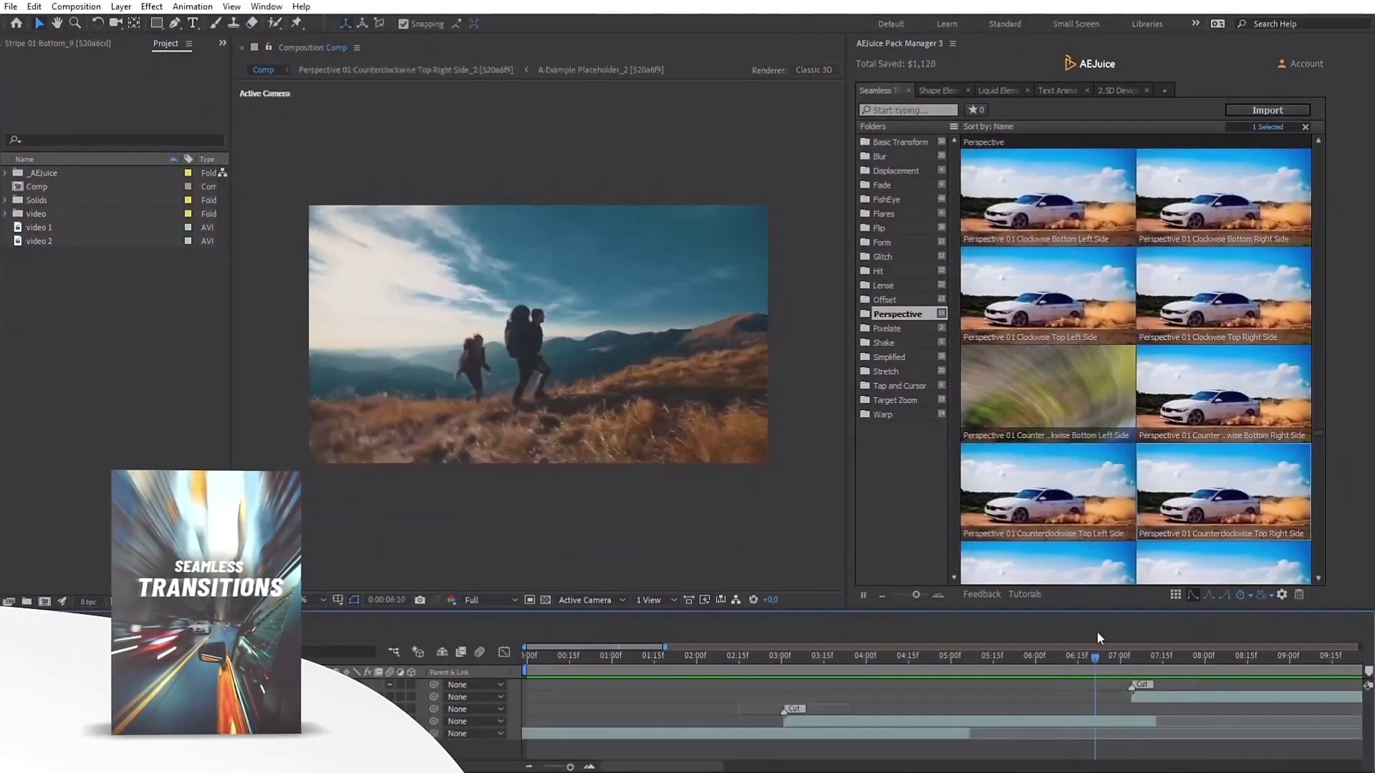